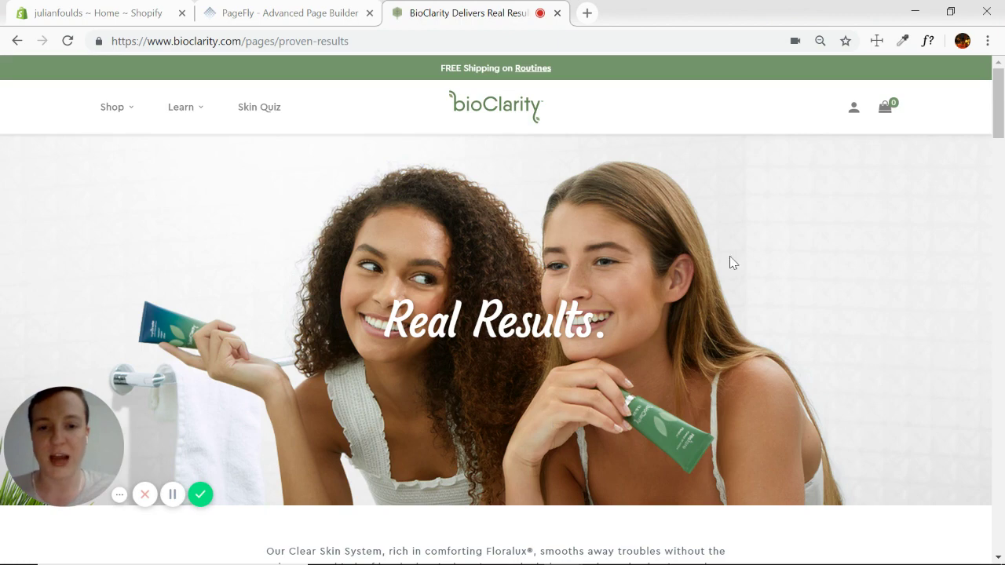
- Examine the reference page's hero banner, clinical study chart and the "Living Proof!" before-and-after section
scroll(730, 261, "down", 5)
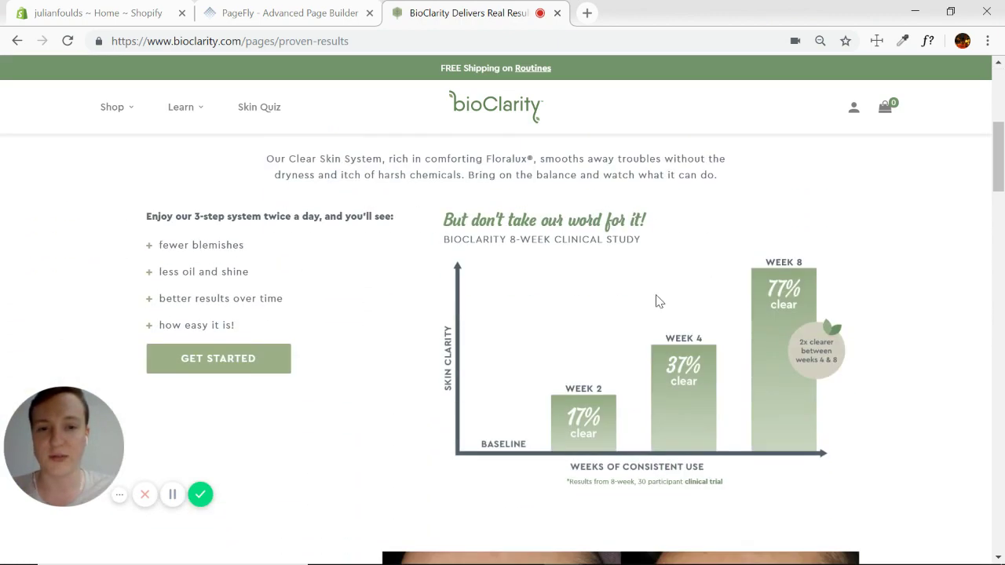
scroll(796, 265, "down", 2)
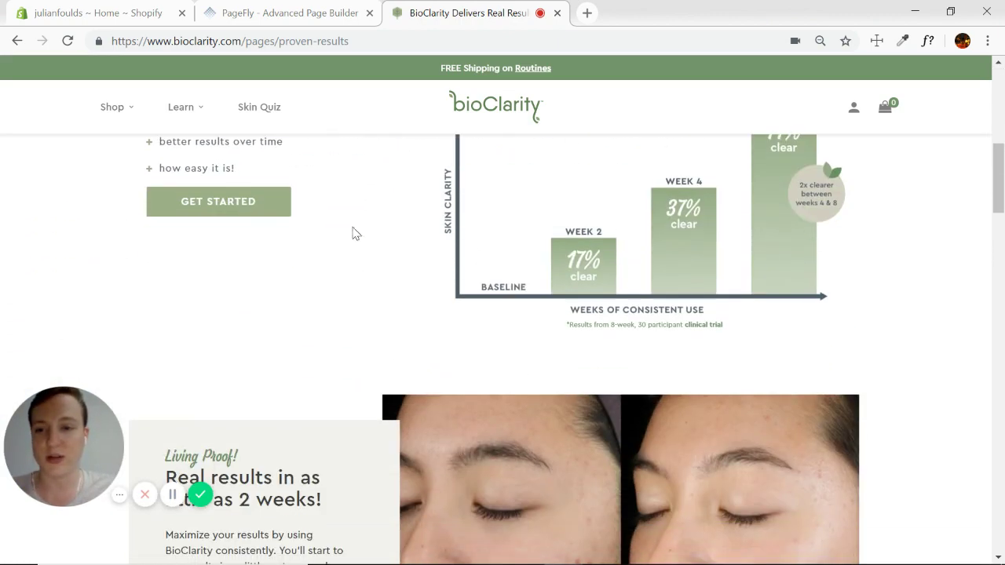
scroll(473, 281, "up", 5)
scroll(680, 307, "up", 2)
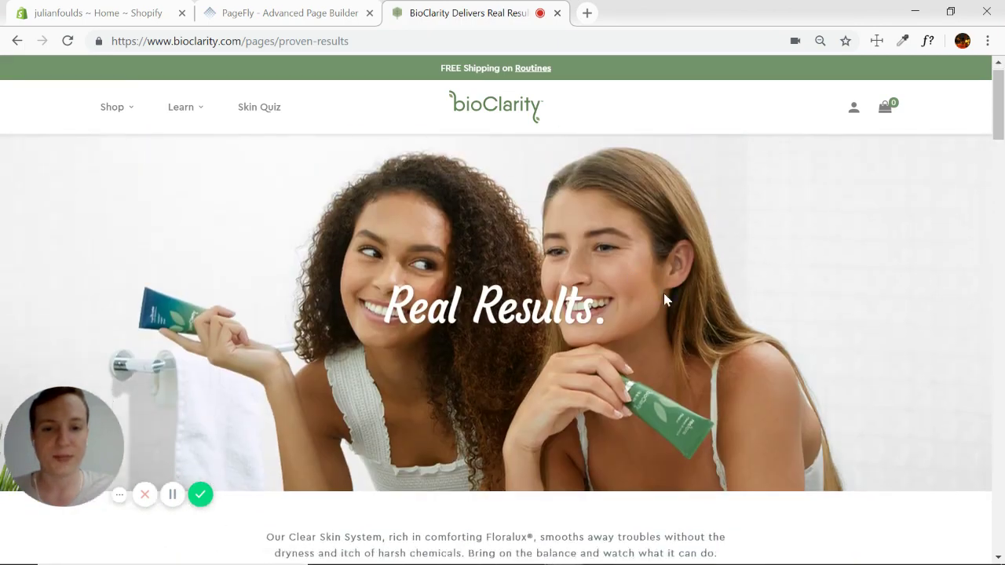
scroll(683, 263, "down", 11)
scroll(694, 354, "down", 4)
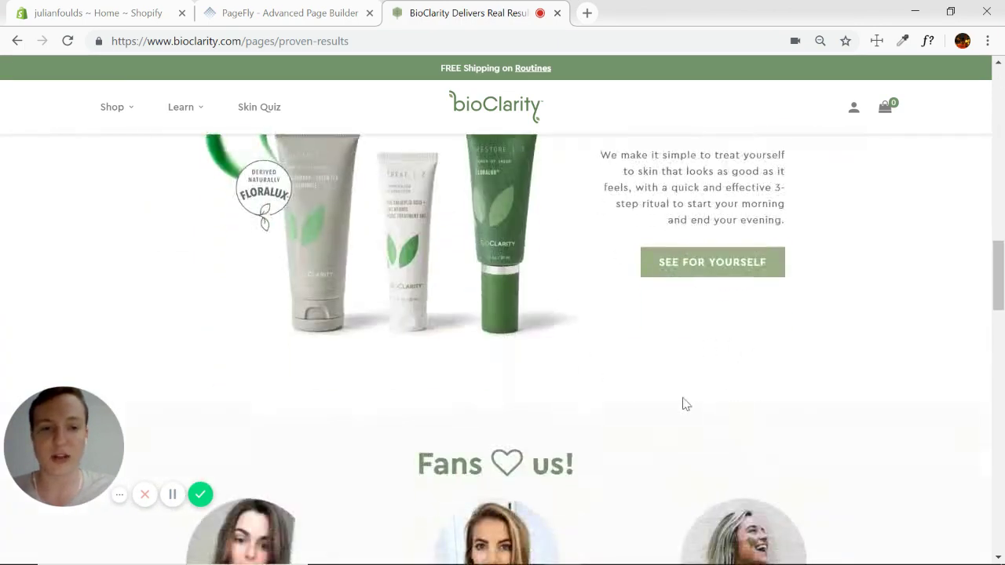
scroll(729, 343, "up", 9)
scroll(376, 409, "down", 3)
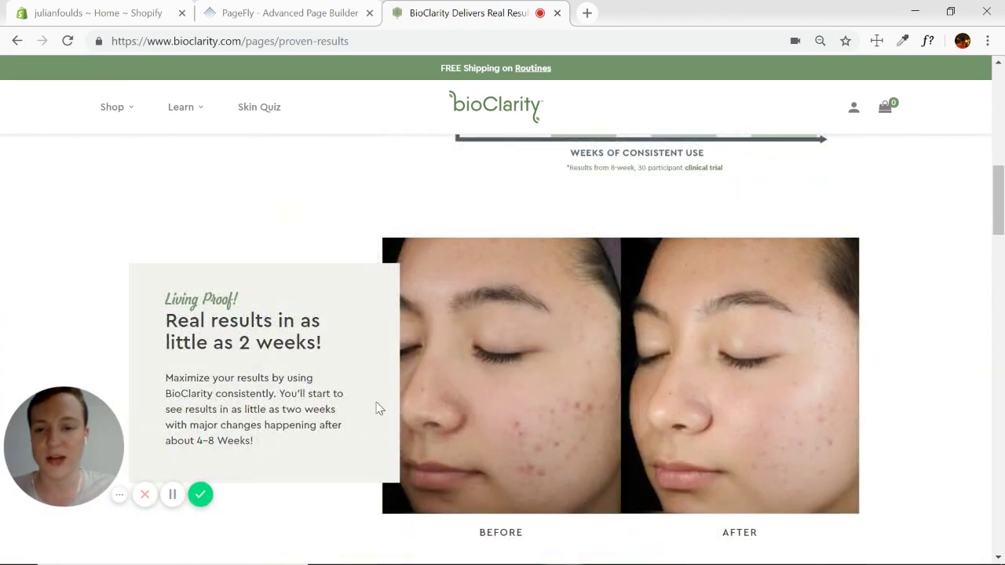
left_click_drag(166, 299, 318, 487)
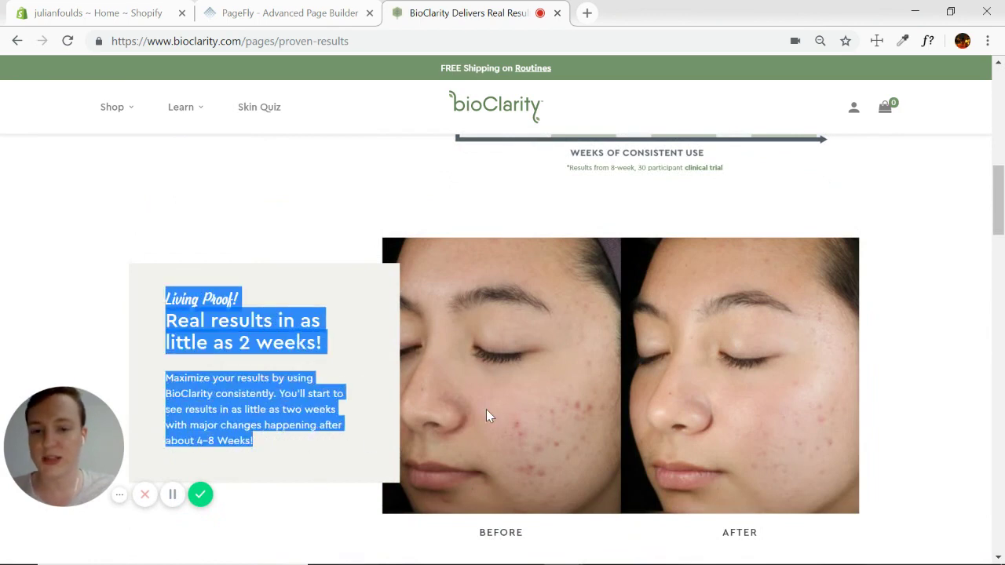
scroll(486, 416, "down", 1)
left_click(417, 314)
- Examine the reference page's fan testimonials, product offers, social media gallery and customer quote, ending back at the hero banner
scroll(538, 291, "down", 9)
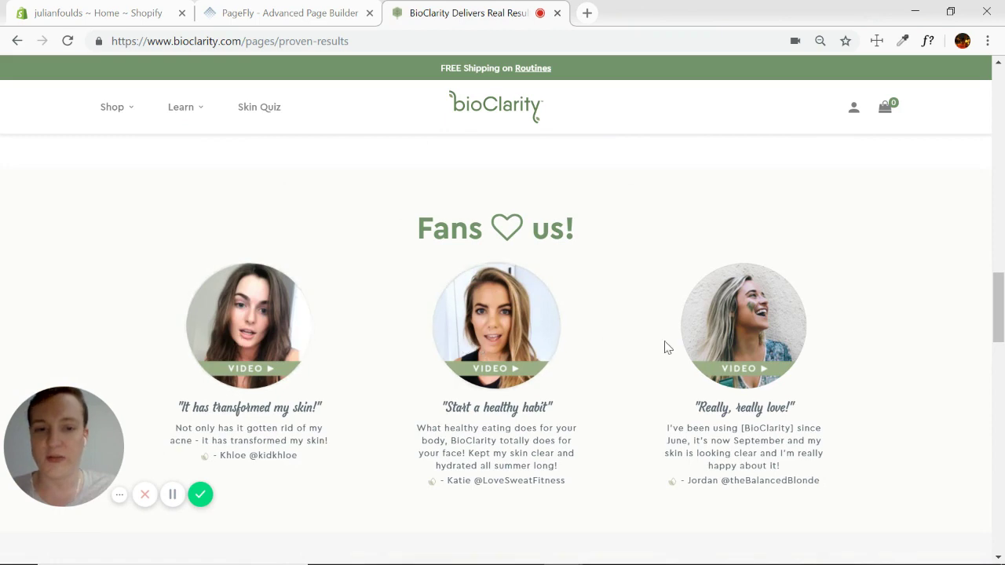
scroll(471, 298, "down", 10)
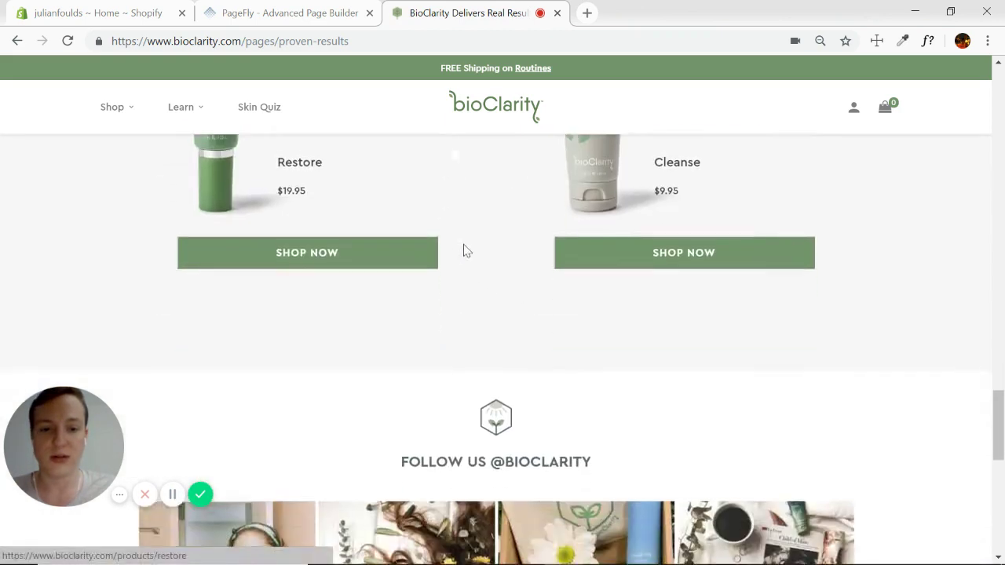
scroll(464, 249, "down", 3)
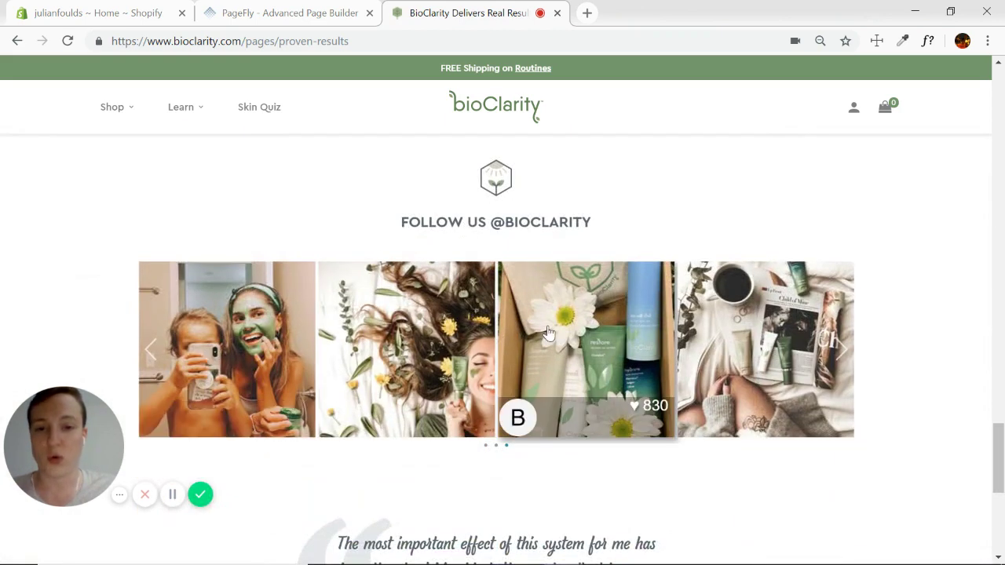
scroll(550, 360, "down", 4)
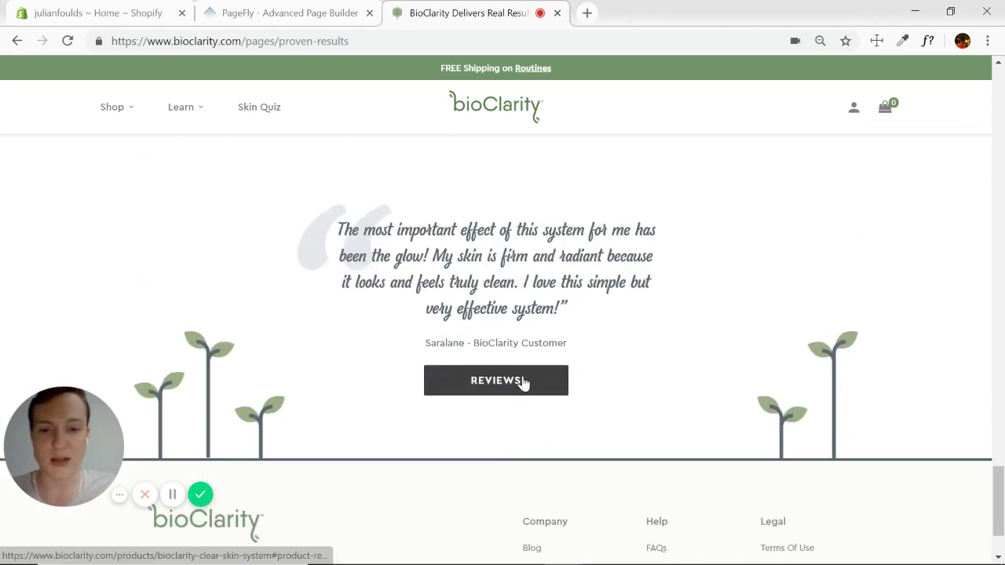
scroll(620, 354, "down", 2)
scroll(605, 346, "up", 10)
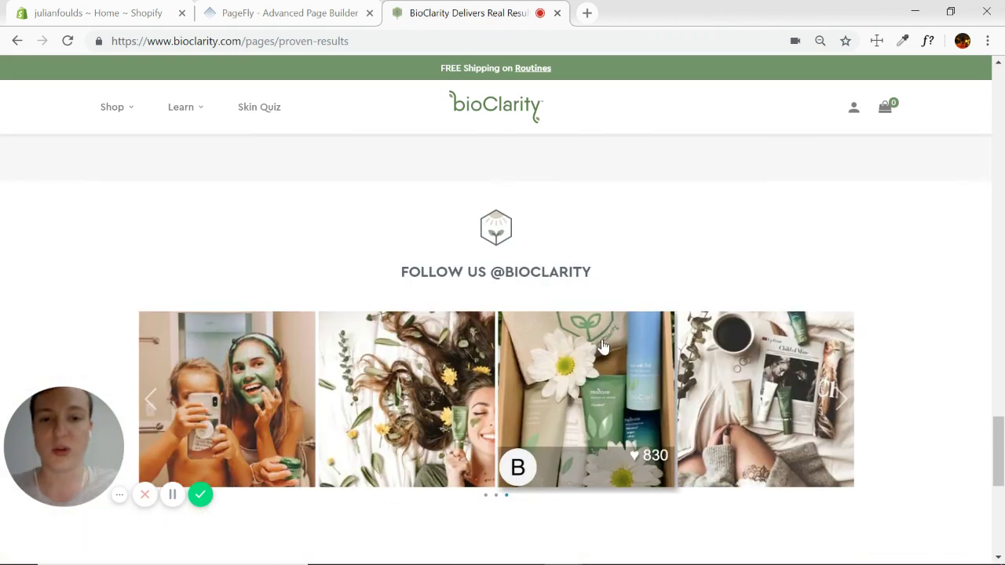
scroll(503, 333, "down", 3)
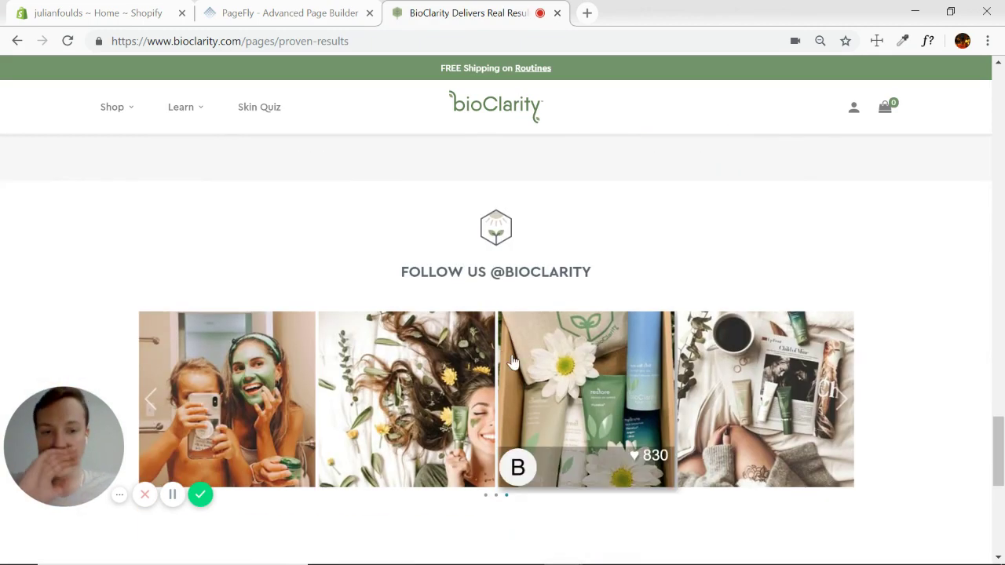
scroll(419, 299, "up", 15)
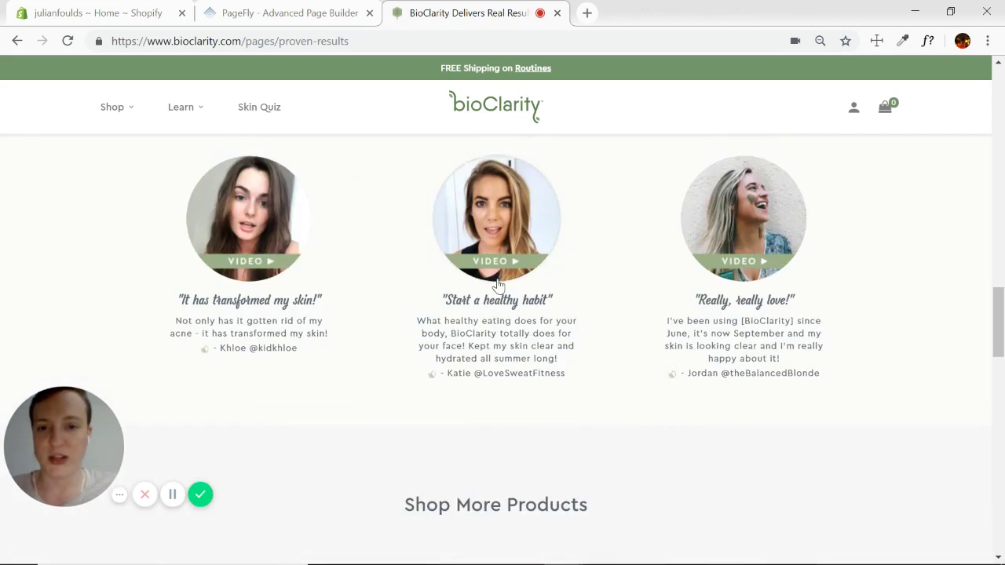
scroll(534, 288, "up", 1)
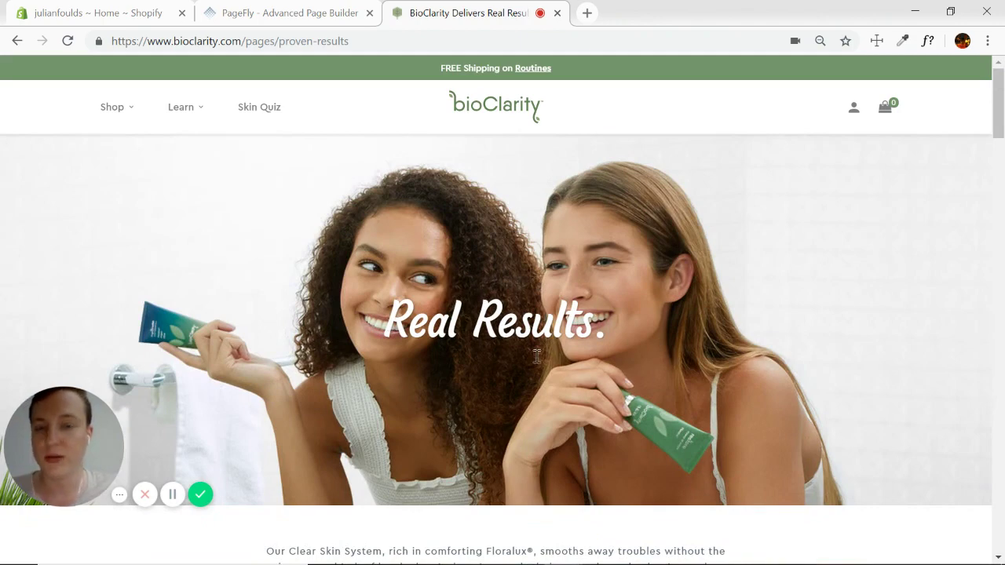
scroll(475, 346, "down", 4)
scroll(673, 299, "up", 4)
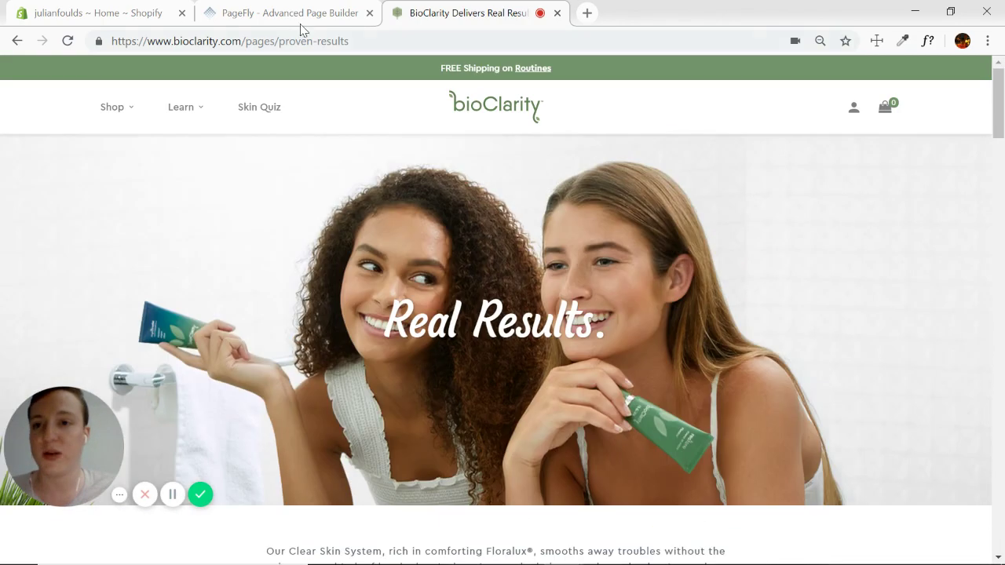
scroll(507, 319, "down", 4)
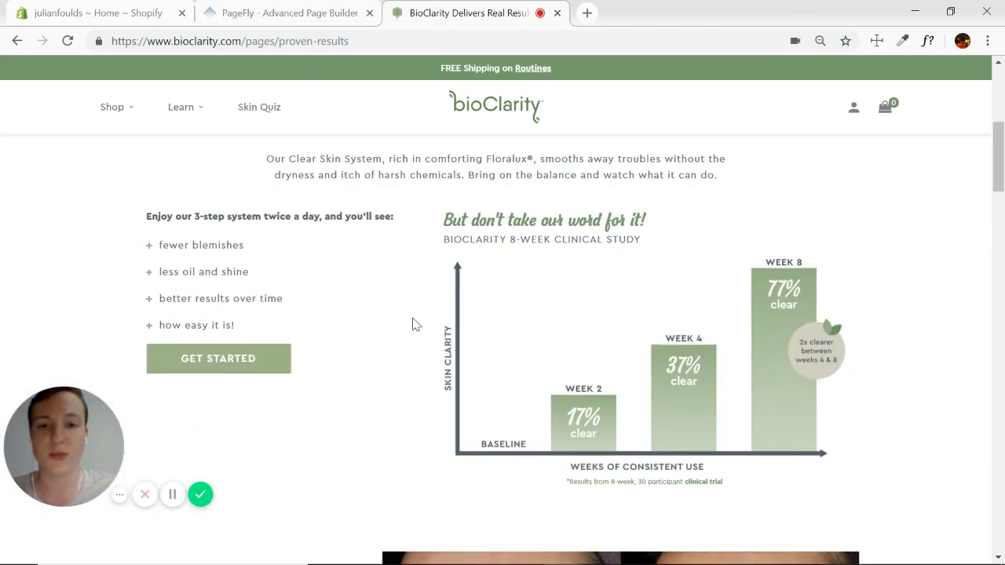
scroll(410, 314, "up", 4)
- Switch to the PageFly editor and add a Full Section layout to the blank page
left_click(284, 16)
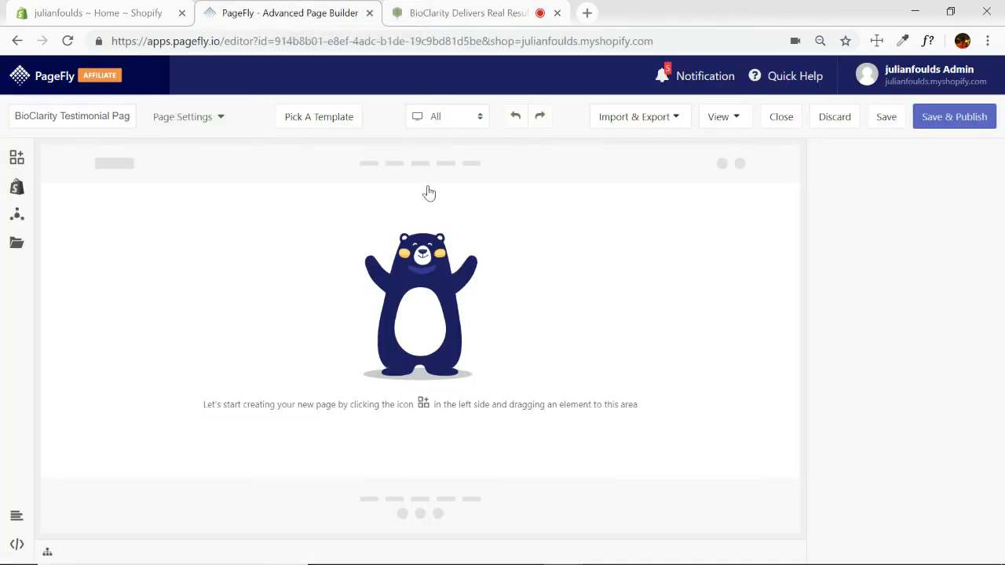
left_click(16, 159)
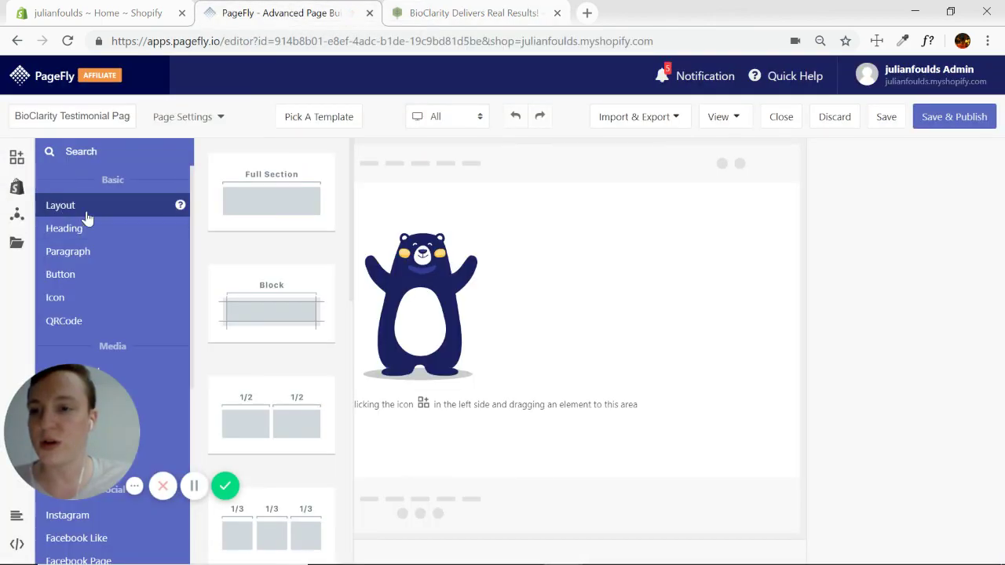
left_click_drag(280, 192, 464, 312)
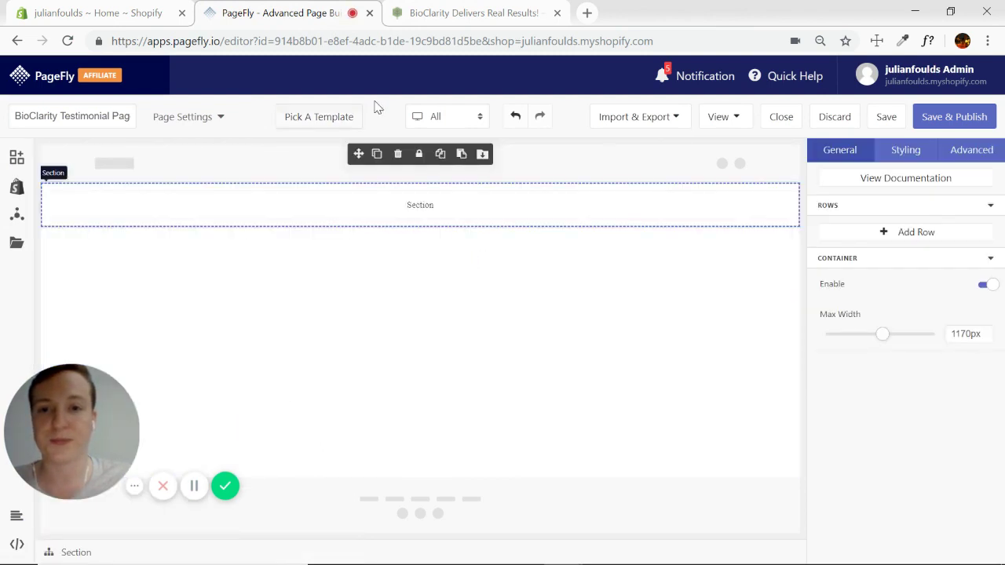
- Check the hero title on the BioClarity page, add a heading element inside the PageFly section, and select that section
left_click(474, 13)
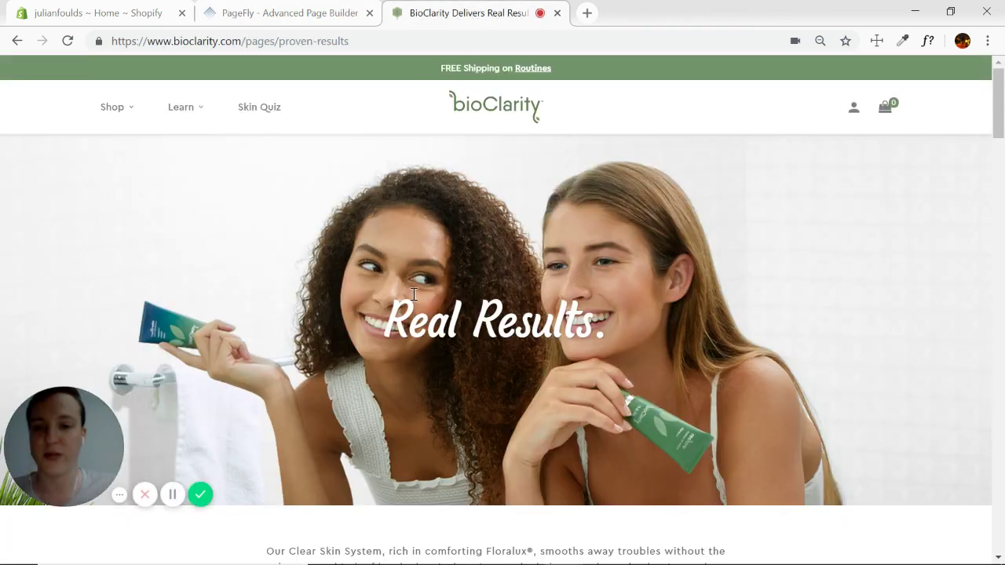
left_click_drag(414, 294, 640, 353)
left_click(640, 354)
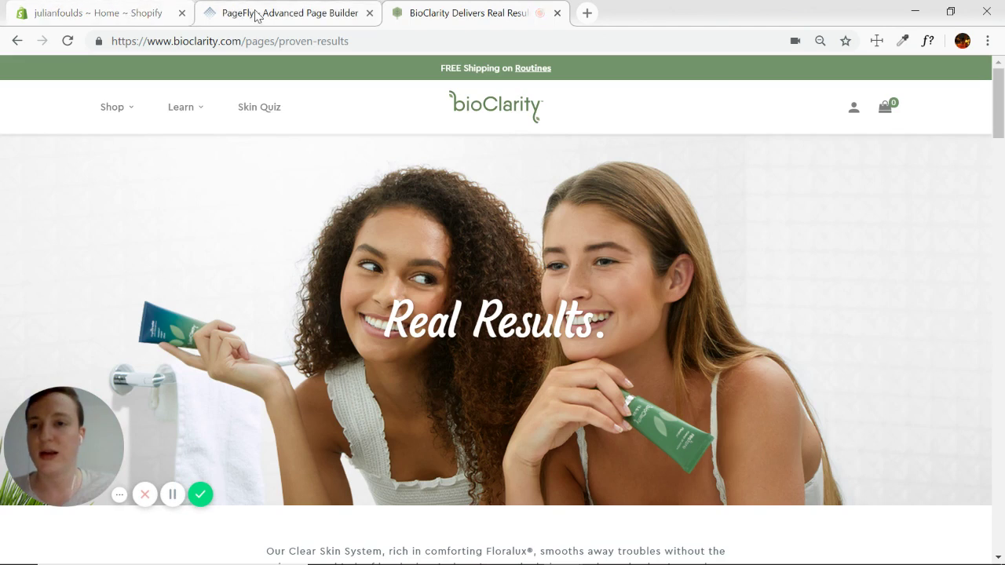
left_click(256, 13)
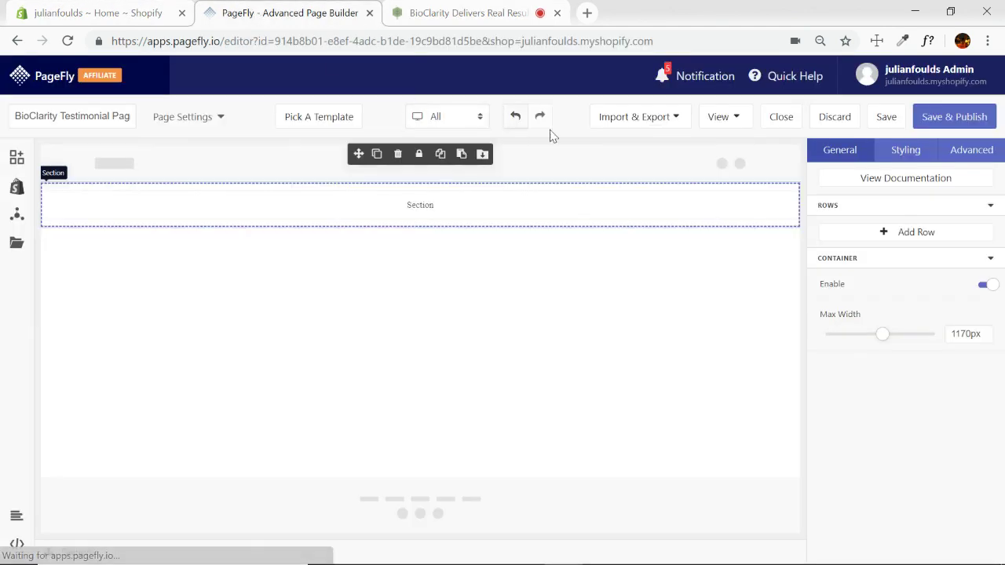
left_click(18, 161)
left_click(63, 224)
left_click_drag(287, 194, 428, 211)
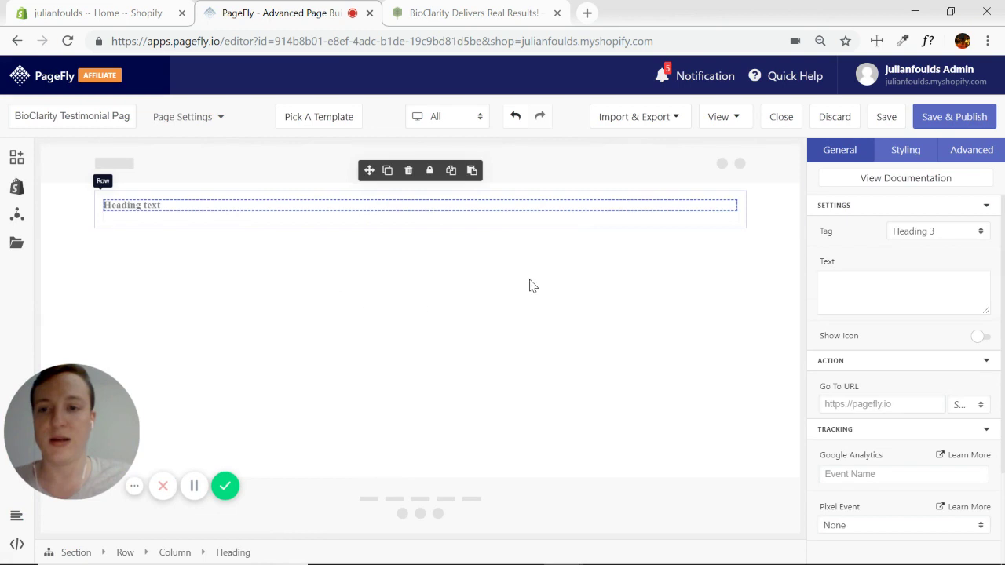
left_click(773, 227)
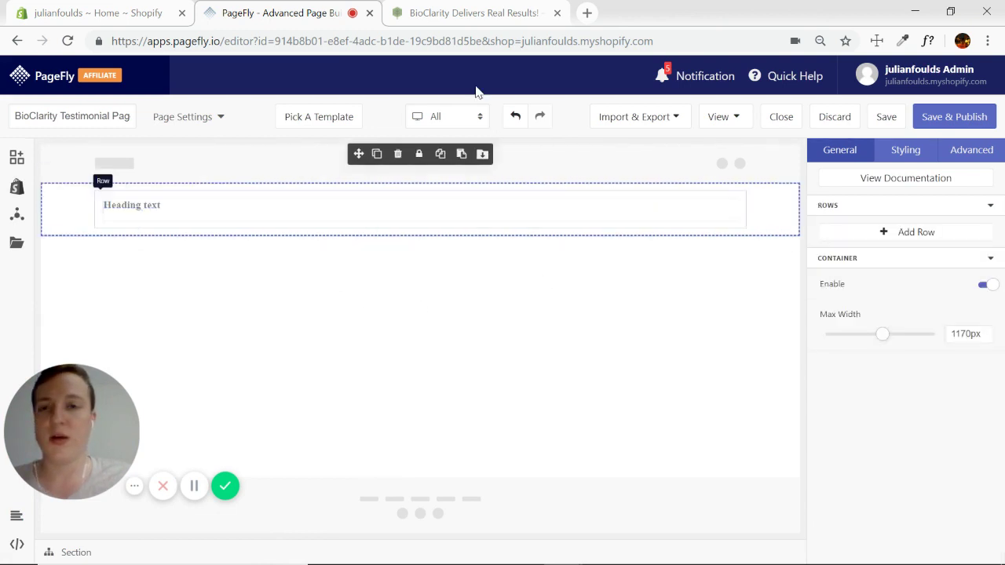
- Switch to the BioClarity page and examine the placement and style of the "Real Results." hero title
left_click(442, 21)
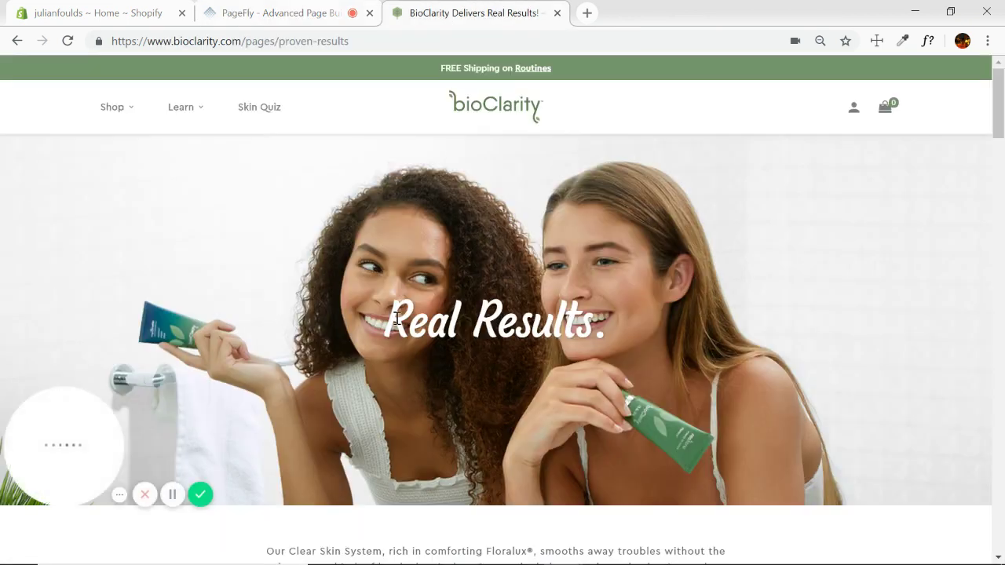
left_click_drag(393, 316, 611, 328)
left_click(537, 320)
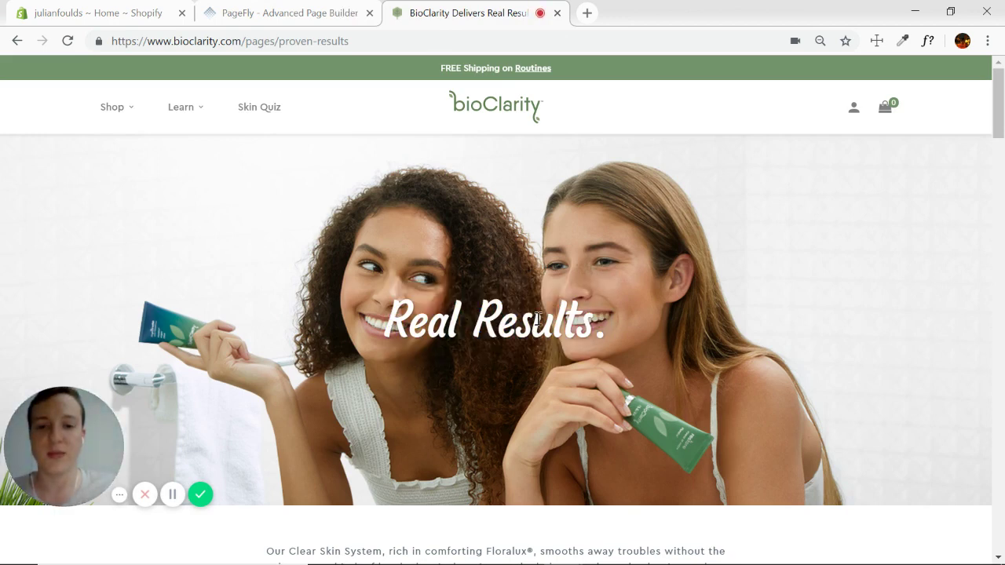
left_click_drag(393, 320, 593, 325)
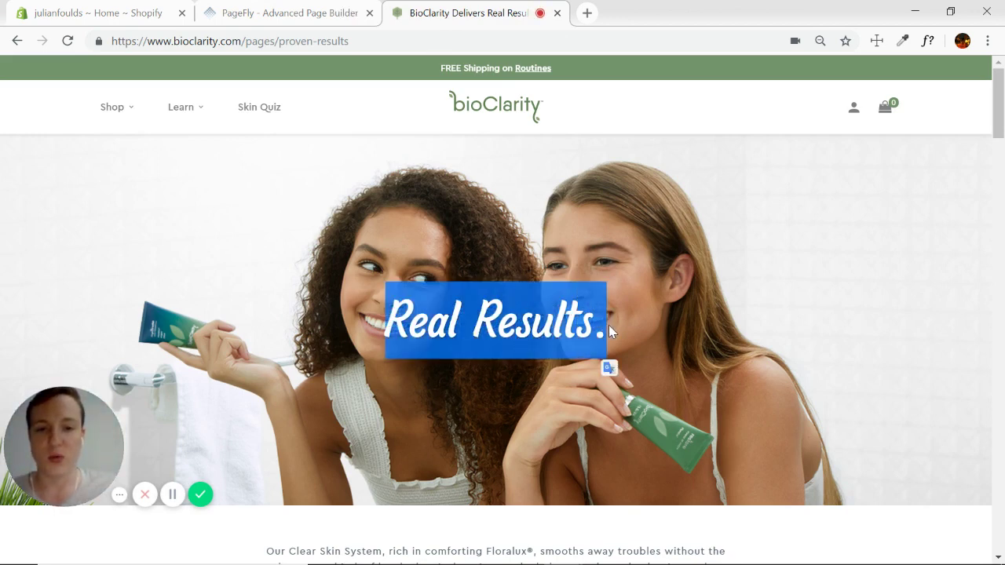
left_click(497, 336)
left_click_drag(389, 330, 609, 327)
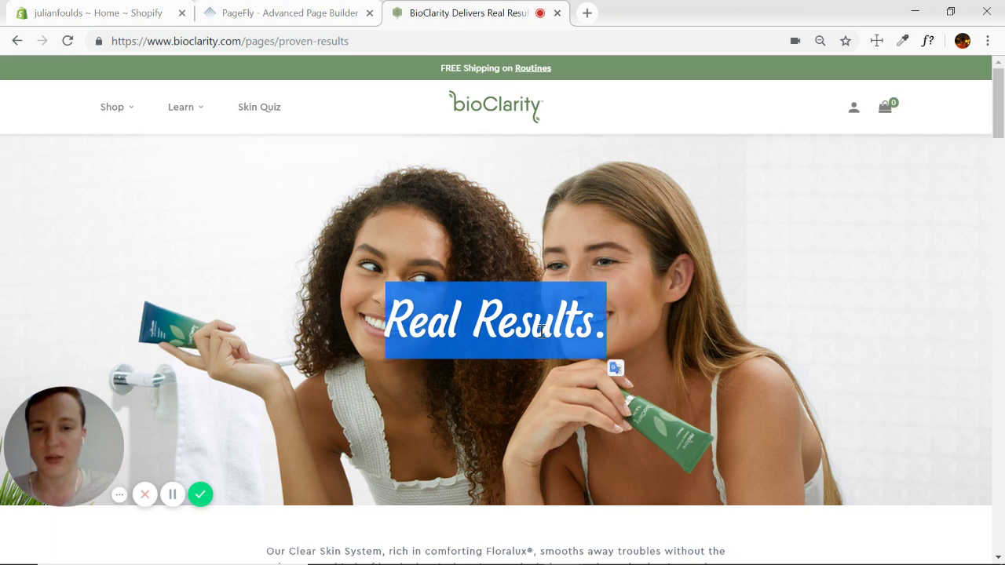
left_click(532, 333)
left_click_drag(385, 323, 611, 320)
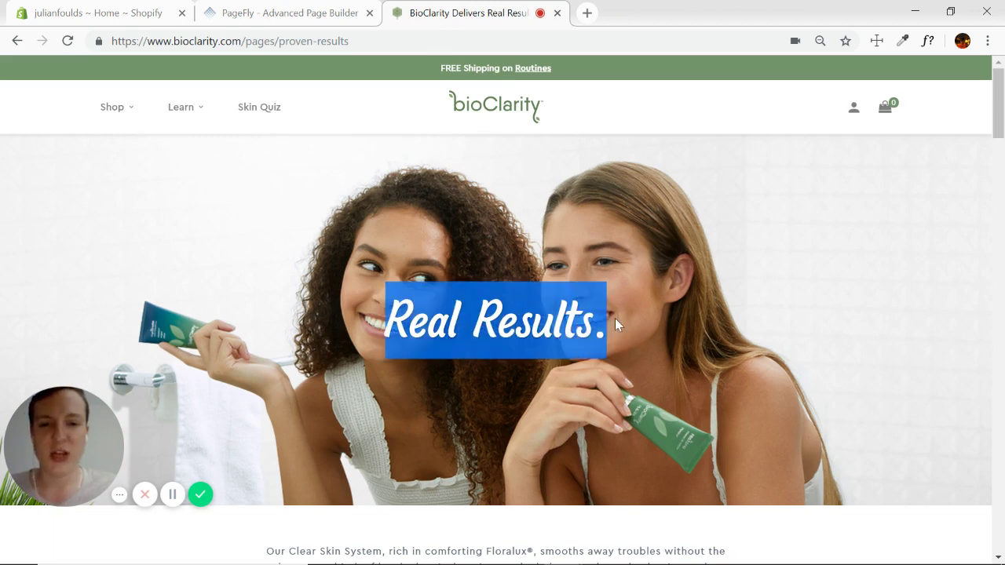
left_click(549, 333)
- Return to PageFly, select the column holding the heading, and show its text styling options
left_click(287, 15)
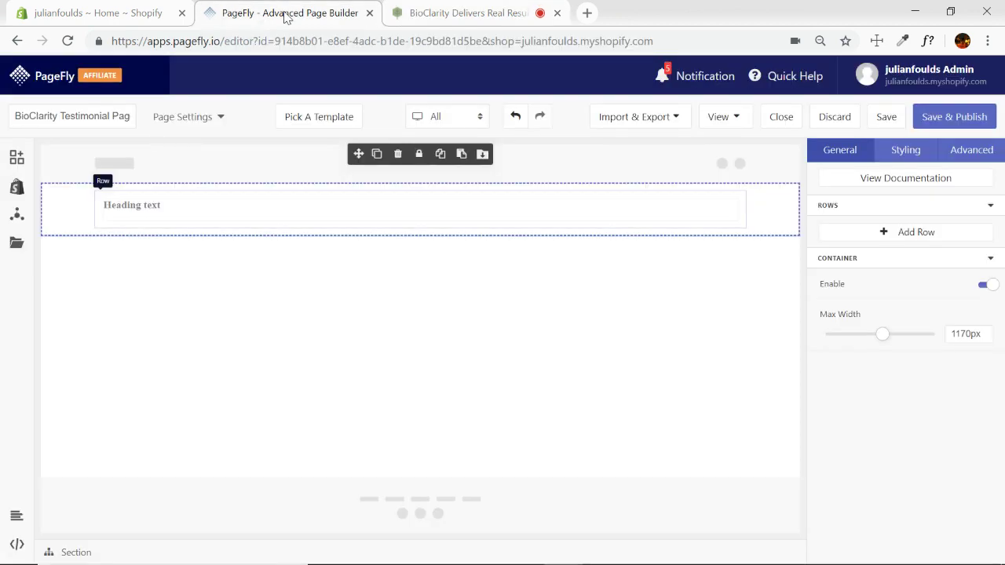
left_click(500, 218)
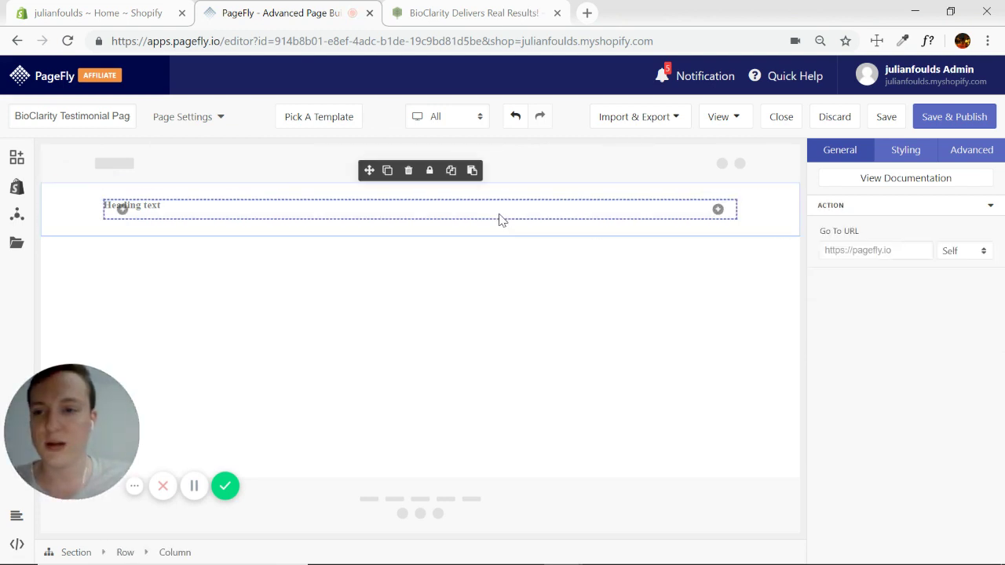
left_click(907, 150)
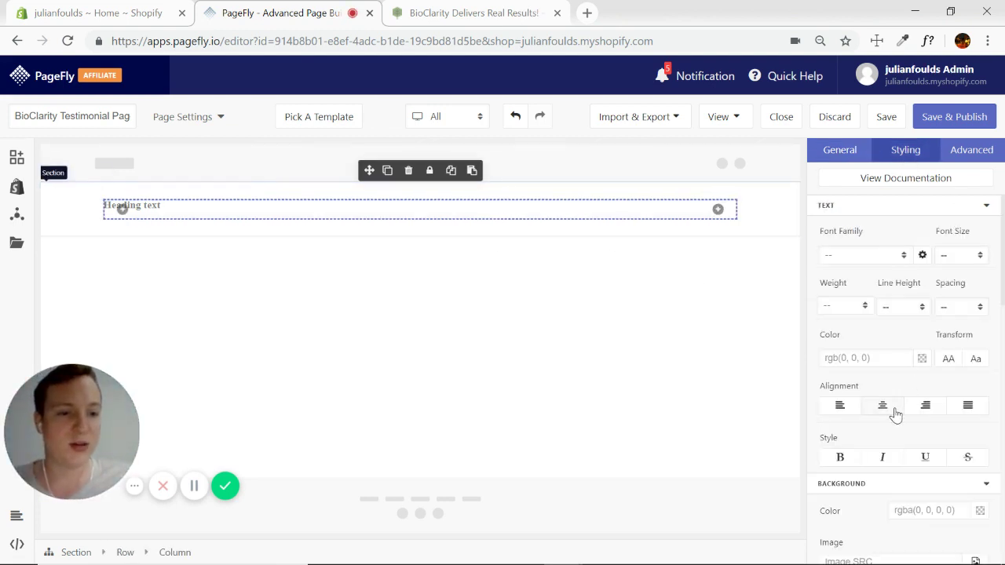
left_click(447, 220)
- Switch to the BioClarity page and highlight the two-line intro paragraph below the hero banner
left_click(464, 13)
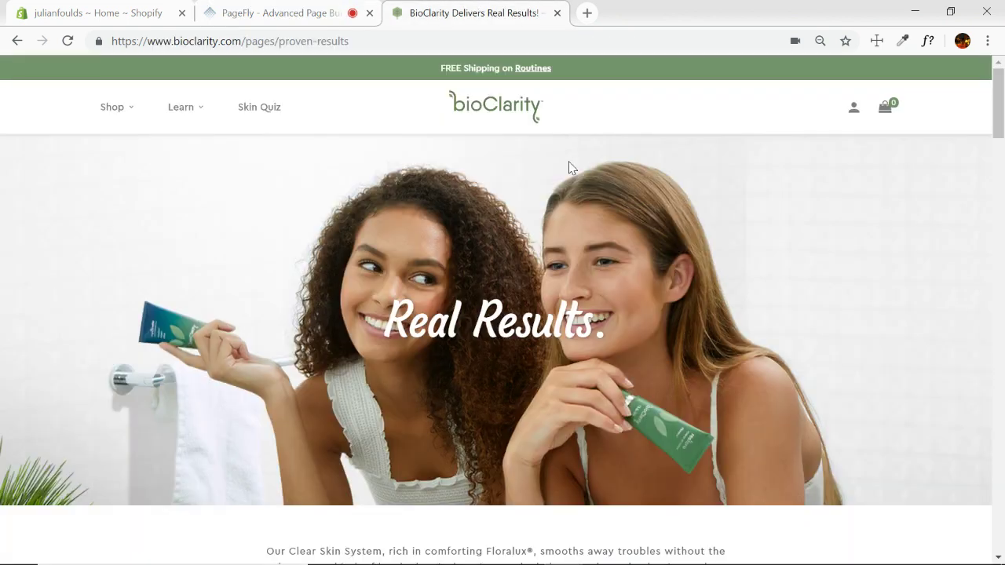
scroll(773, 251, "down", 3)
scroll(773, 251, "down", 2)
scroll(753, 344, "up", 1)
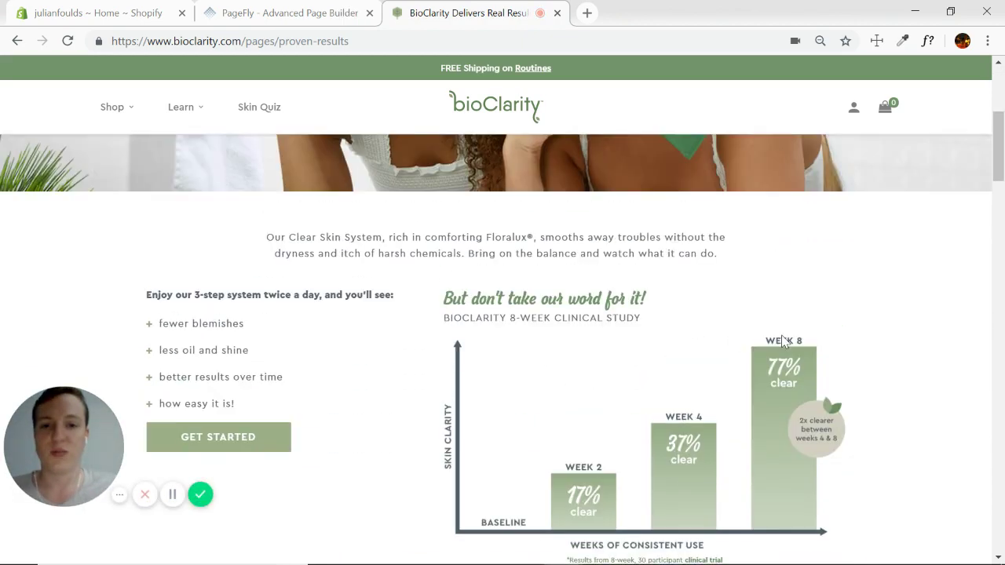
left_click_drag(266, 236, 738, 260)
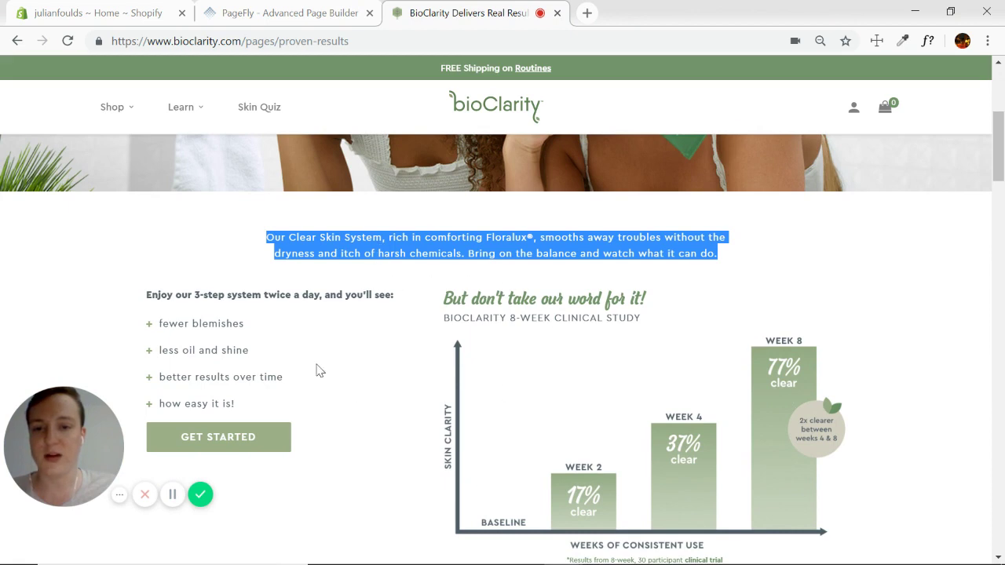
- Clear the intro paragraph highlight, return to PageFly, and add a full section beneath the heading section
scroll(680, 350, "up", 1)
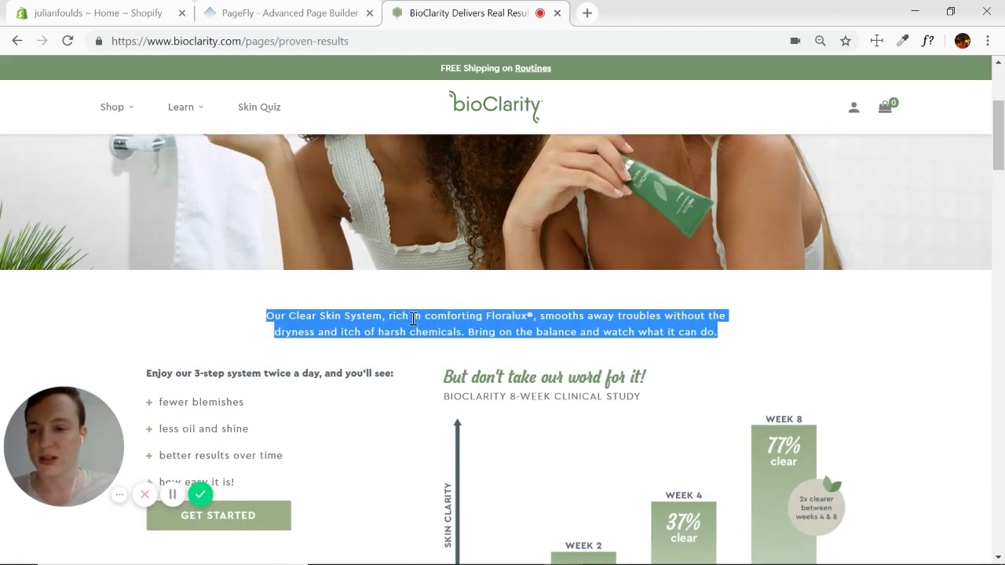
left_click(267, 318)
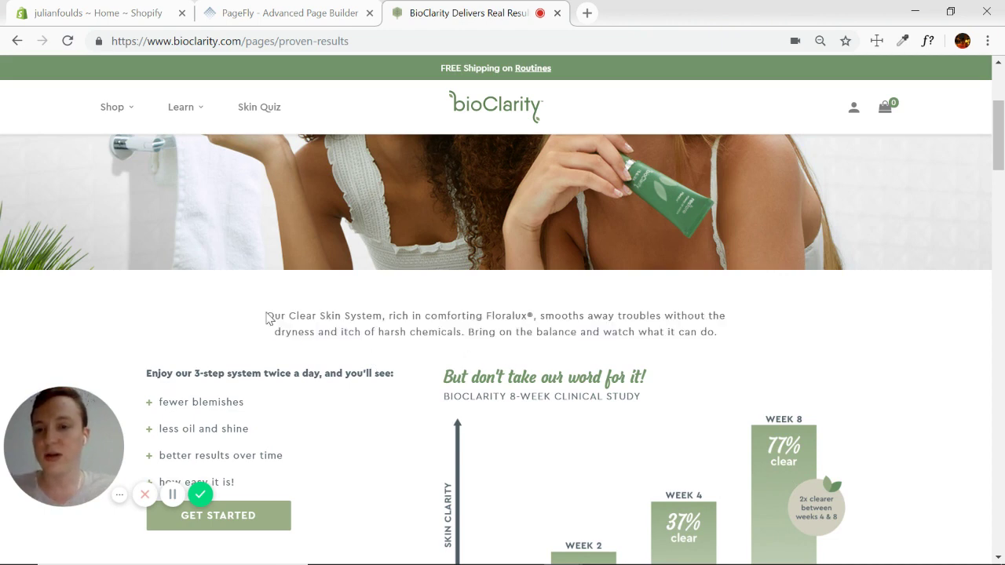
left_click(295, 17)
left_click(17, 159)
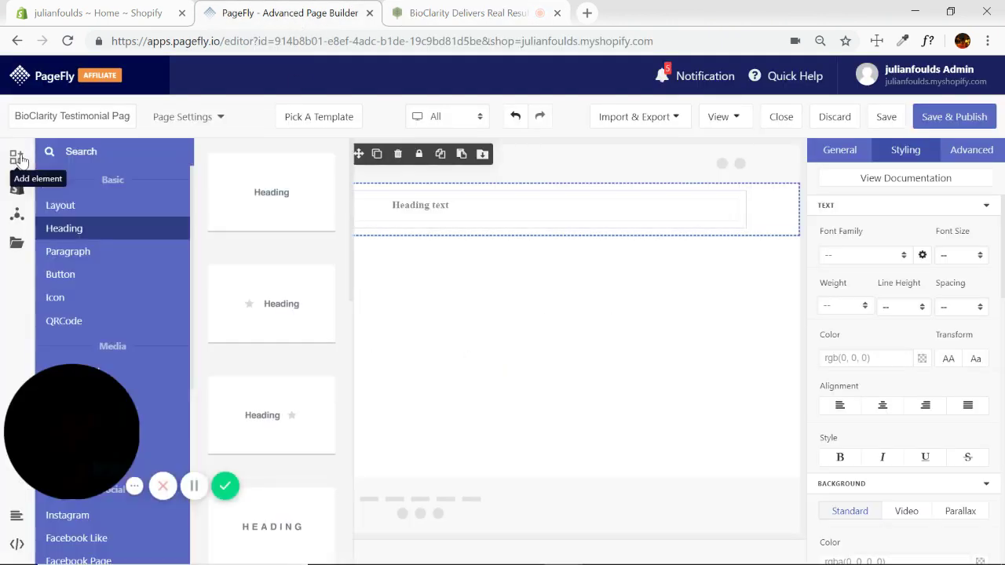
mouse_move(61, 206)
left_click_drag(263, 179, 444, 244)
- Add a centered paragraph element inside the empty section below the heading
left_click(16, 158)
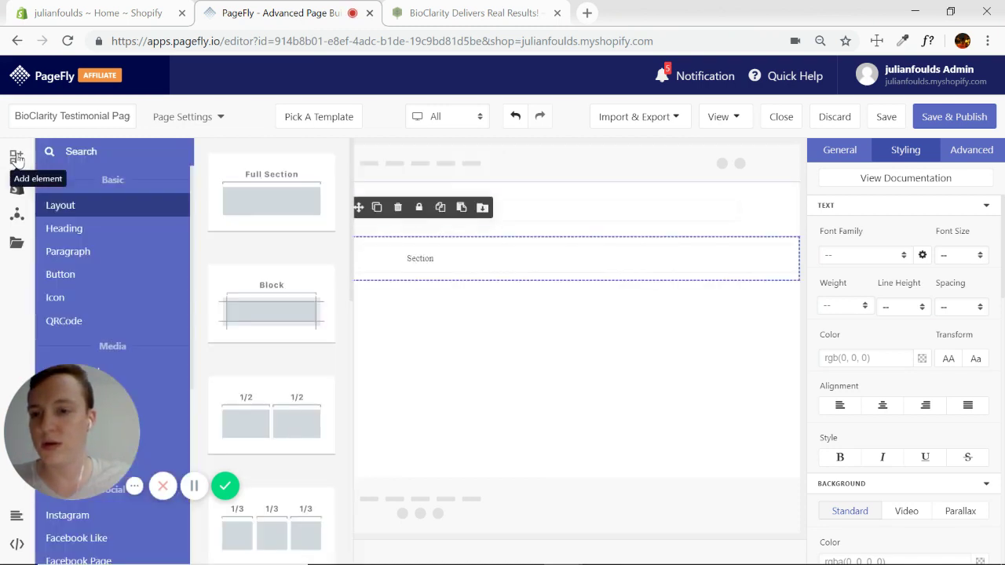
mouse_move(78, 256)
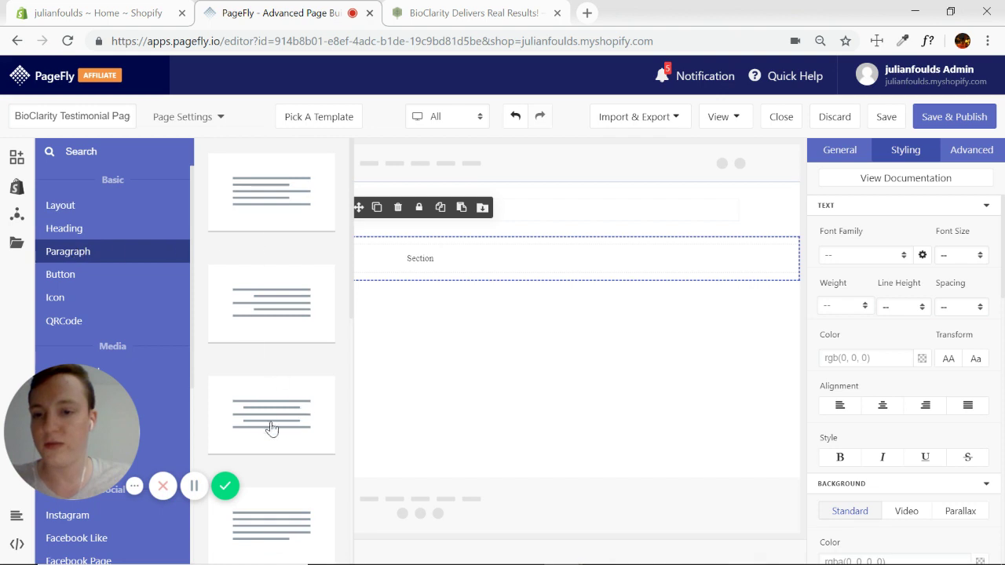
left_click_drag(271, 428, 438, 267)
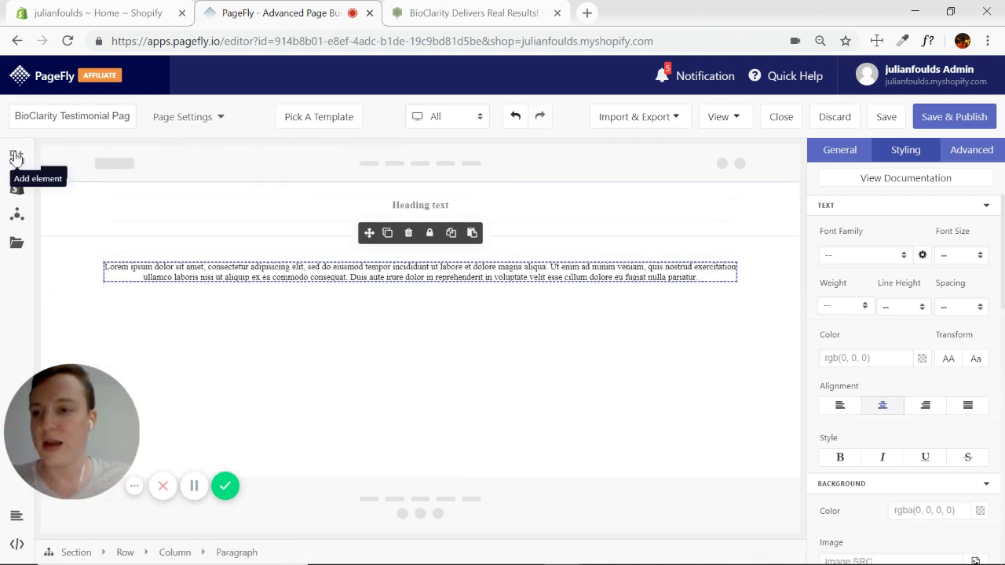
- Add another full section beneath the section holding the centered paragraph
left_click(17, 158)
mouse_move(61, 205)
left_click_drag(265, 206, 406, 309)
- Switch to the BioClarity page and examine the two-column area with the benefits list and the clinical study heading, subtitle and chart
left_click(479, 9)
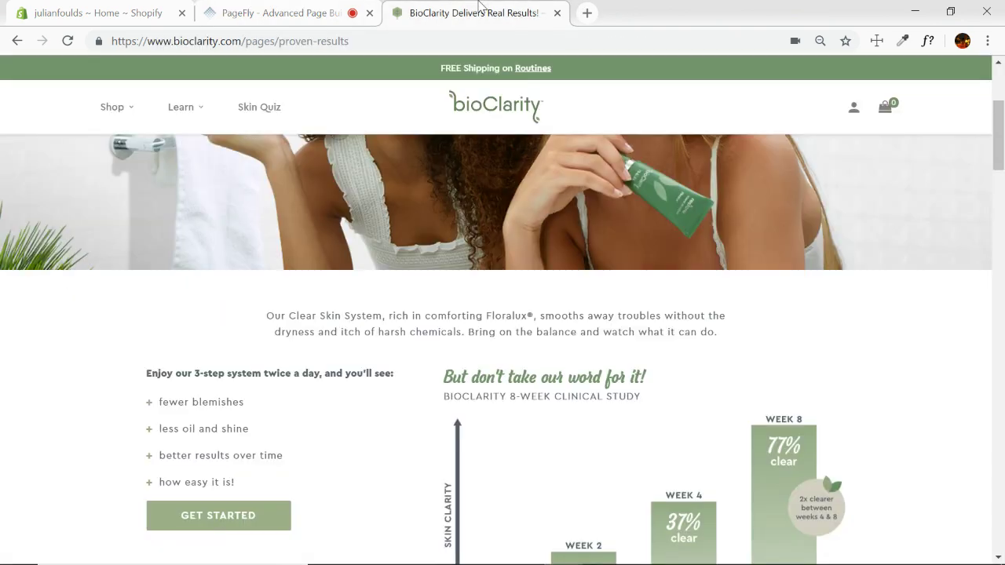
scroll(619, 235, "down", 3)
scroll(591, 327, "up", 2)
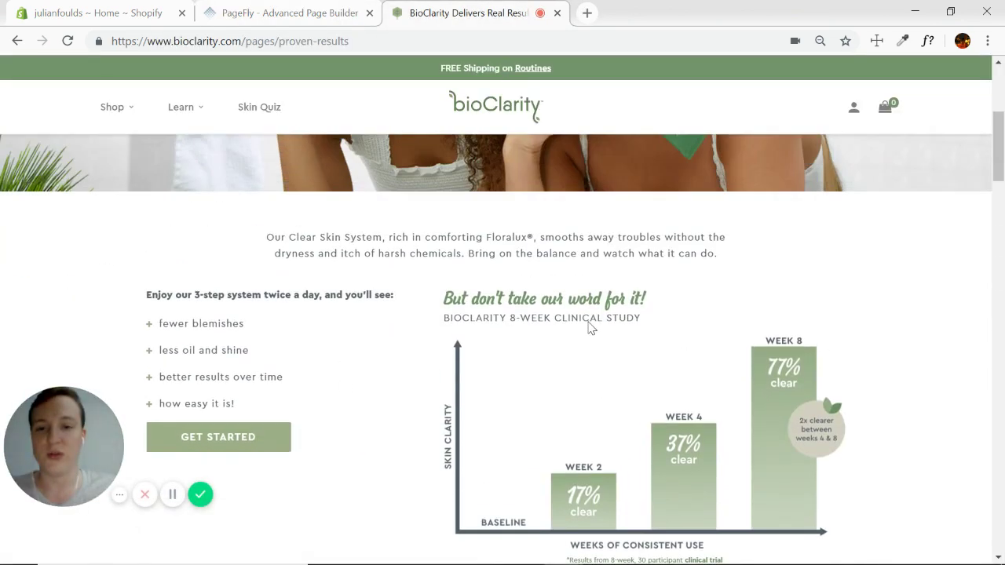
scroll(554, 391, "down", 1)
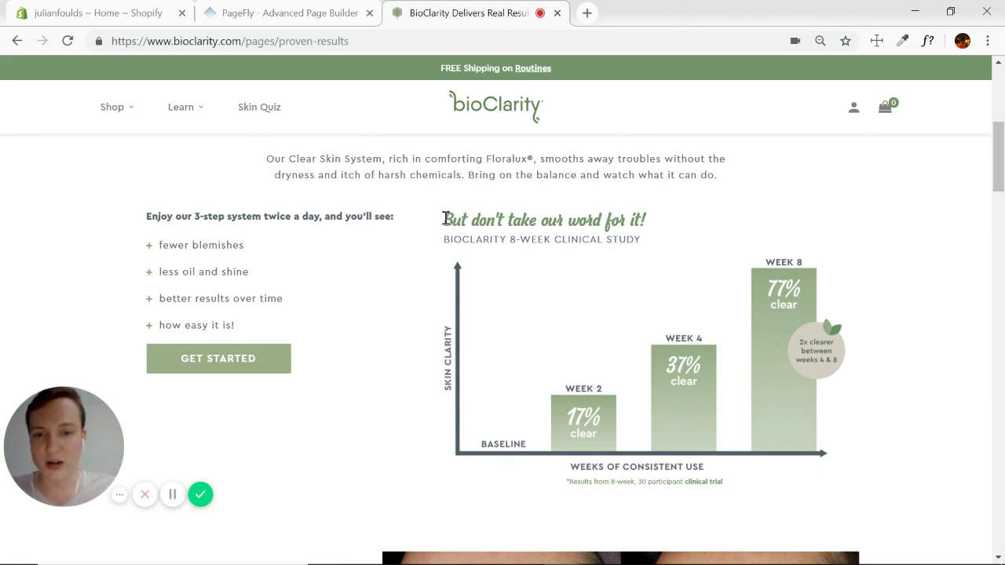
left_click_drag(445, 218, 642, 216)
left_click_drag(509, 240, 684, 241)
left_click(706, 239)
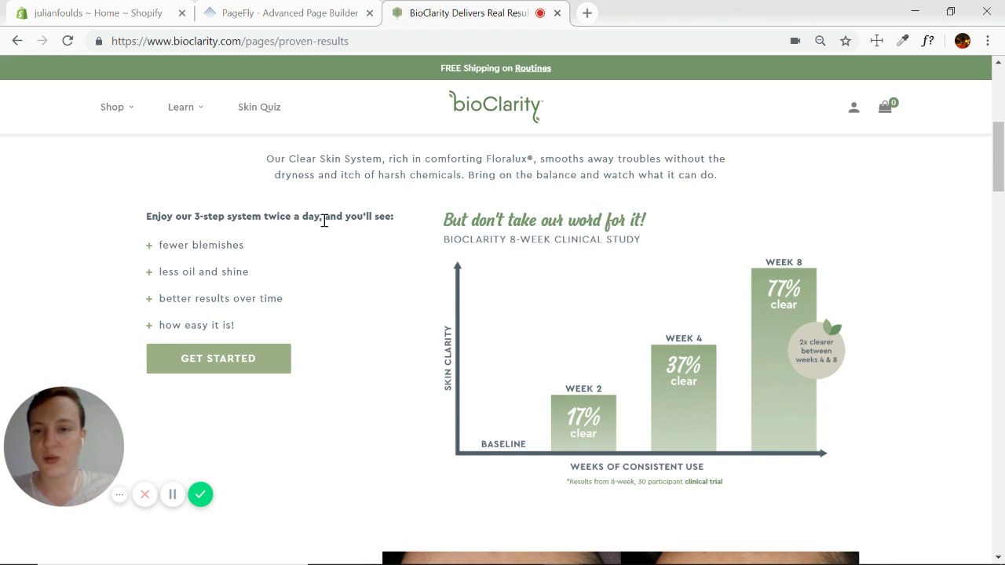
left_click_drag(144, 223, 381, 216)
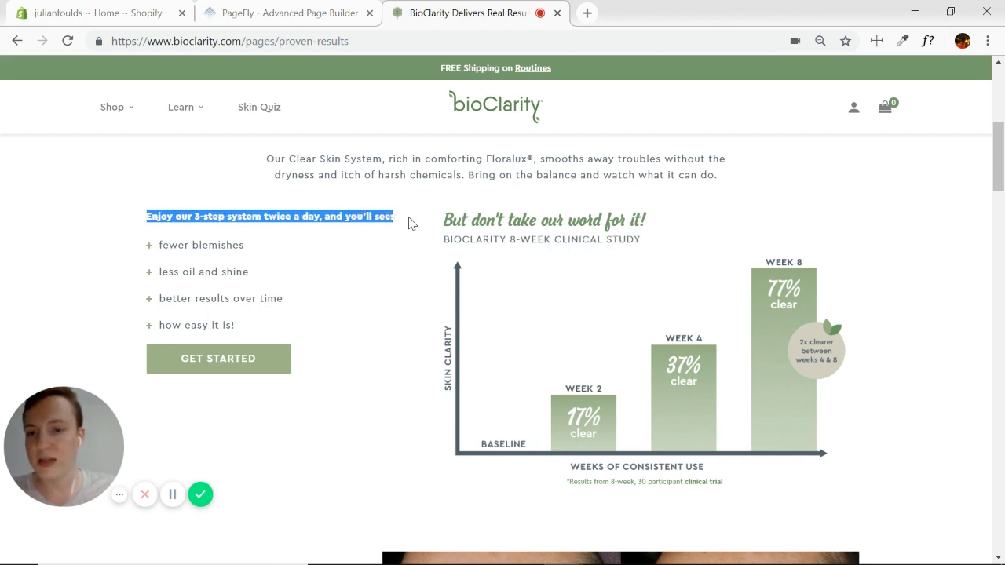
left_click_drag(160, 247, 321, 332)
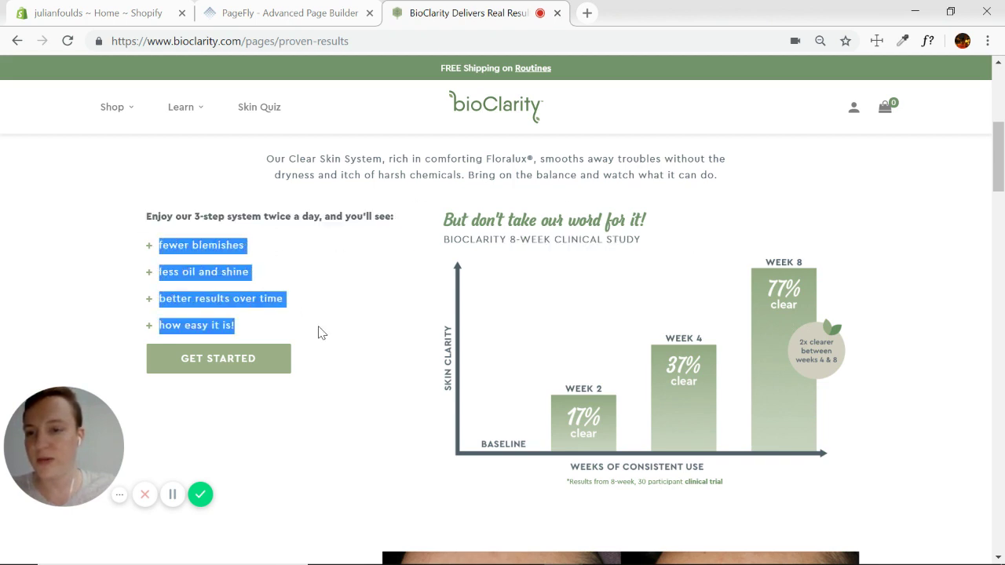
left_click(383, 305)
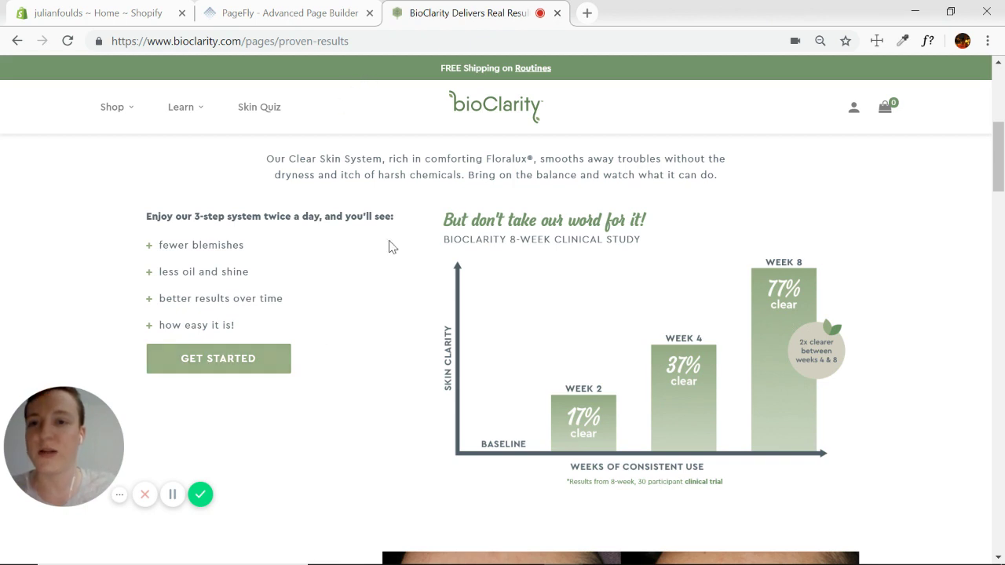
- Return to PageFly and place a two-column 1/2 + 1/2 layout in the empty third section
left_click(282, 13)
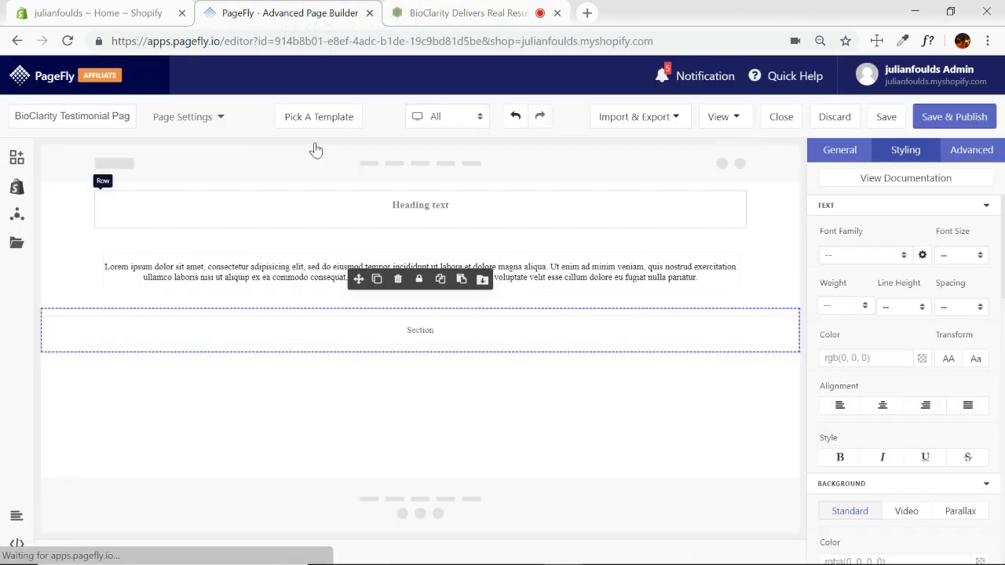
left_click(15, 157)
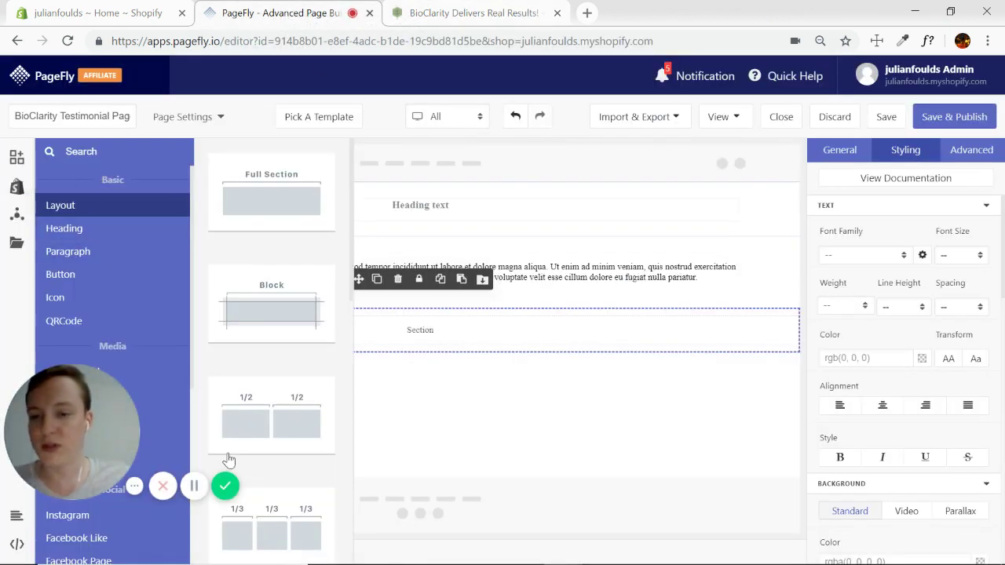
left_click_drag(274, 422, 441, 342)
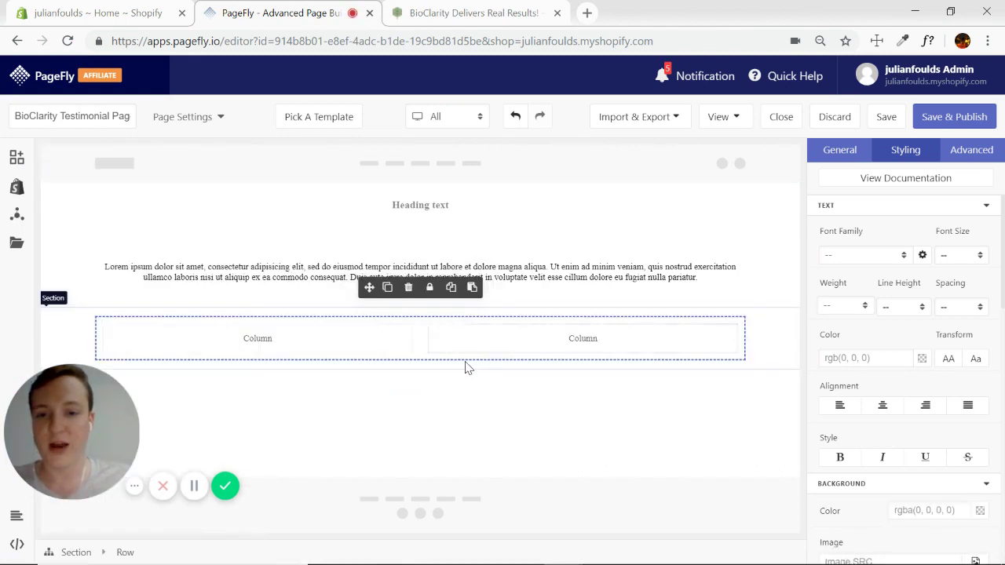
- Add a plain heading element to the right column of the two-column row
left_click(444, 337)
left_click(17, 157)
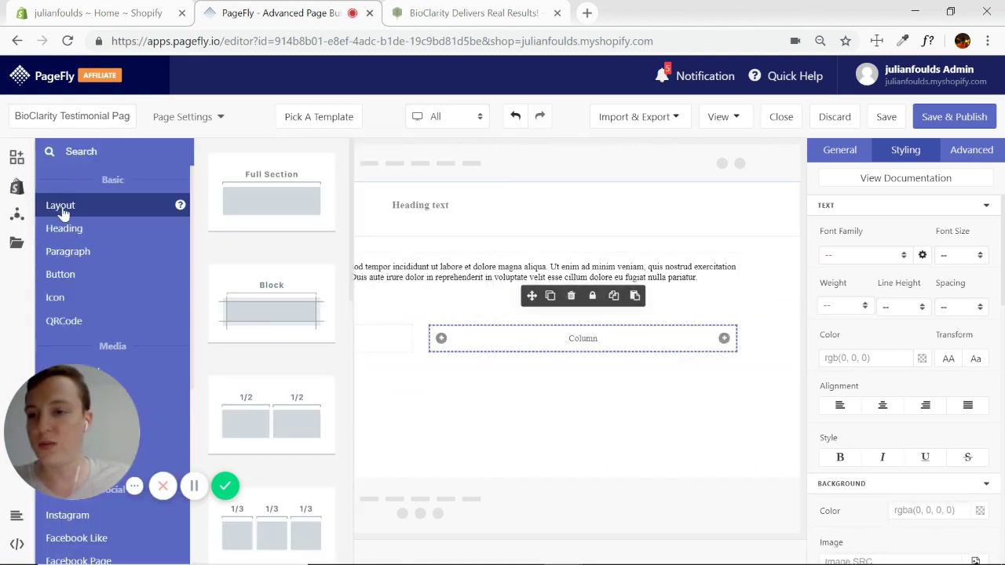
left_click(133, 220)
left_click_drag(285, 193, 526, 336)
- Add a left-aligned paragraph element beneath the heading in the right column
left_click(16, 157)
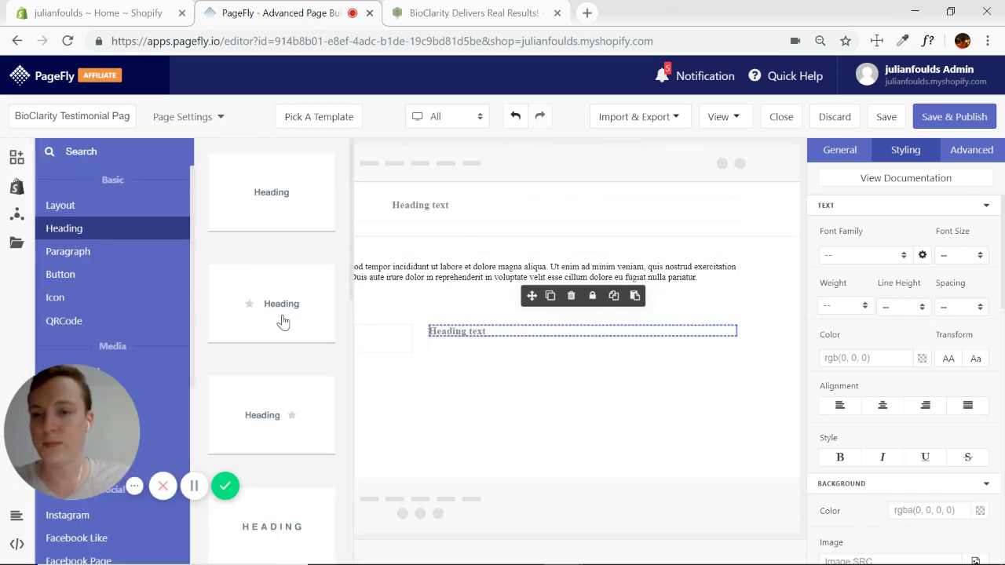
left_click(146, 250)
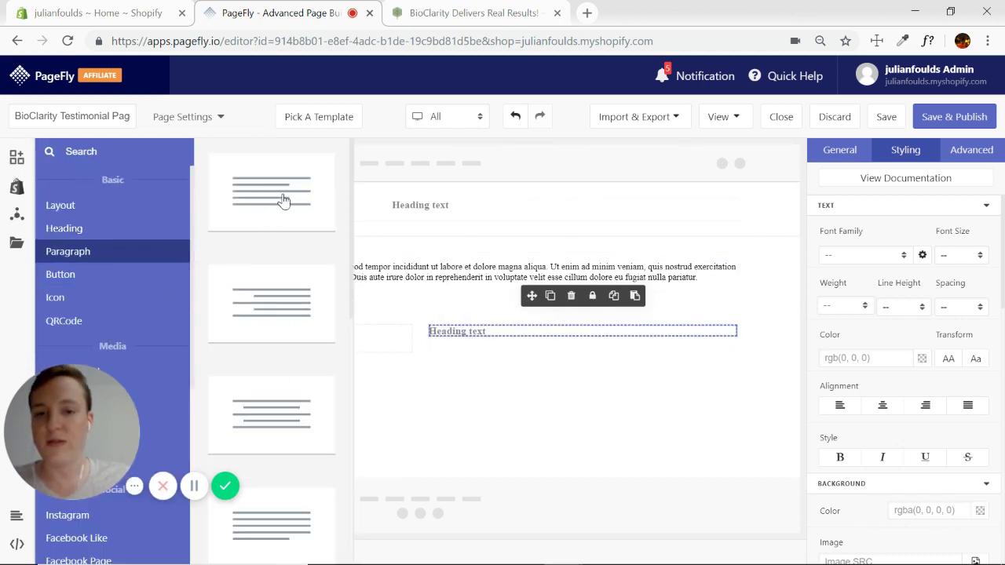
left_click_drag(283, 200, 504, 341)
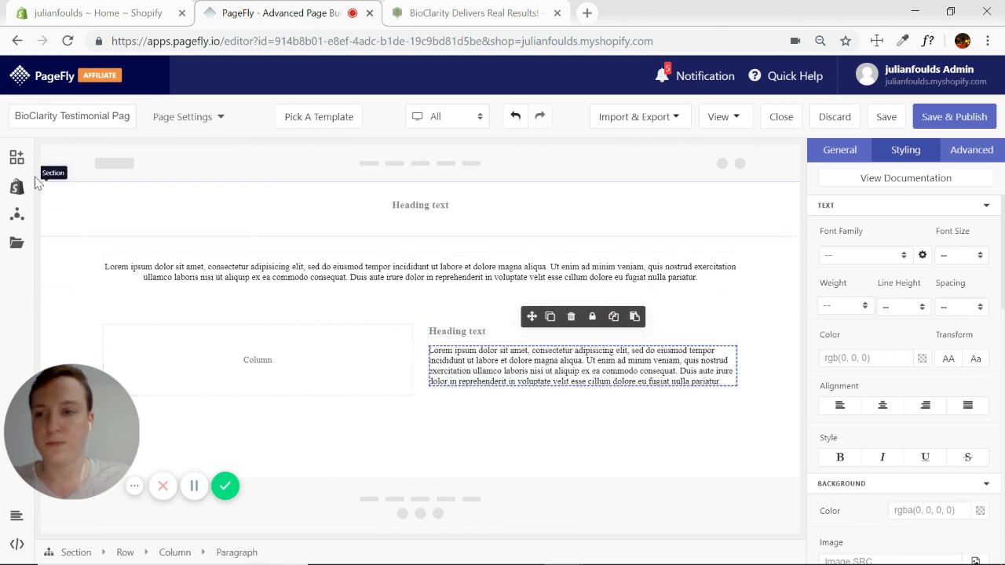
- Try to add a plain image element below the right column's paragraph, and undo the placement
left_click(15, 157)
scroll(93, 292, "down", 5)
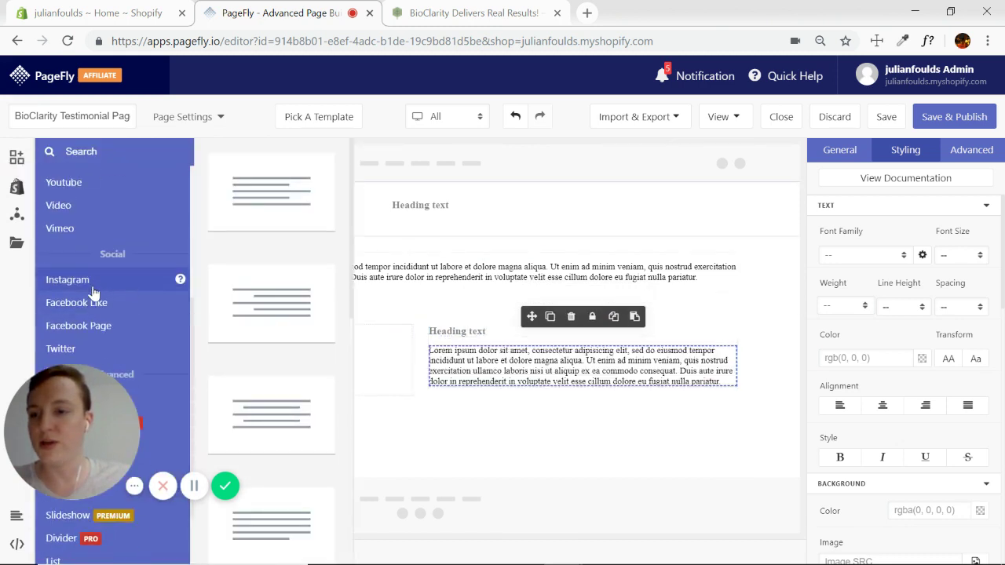
scroll(78, 227, "up", 2)
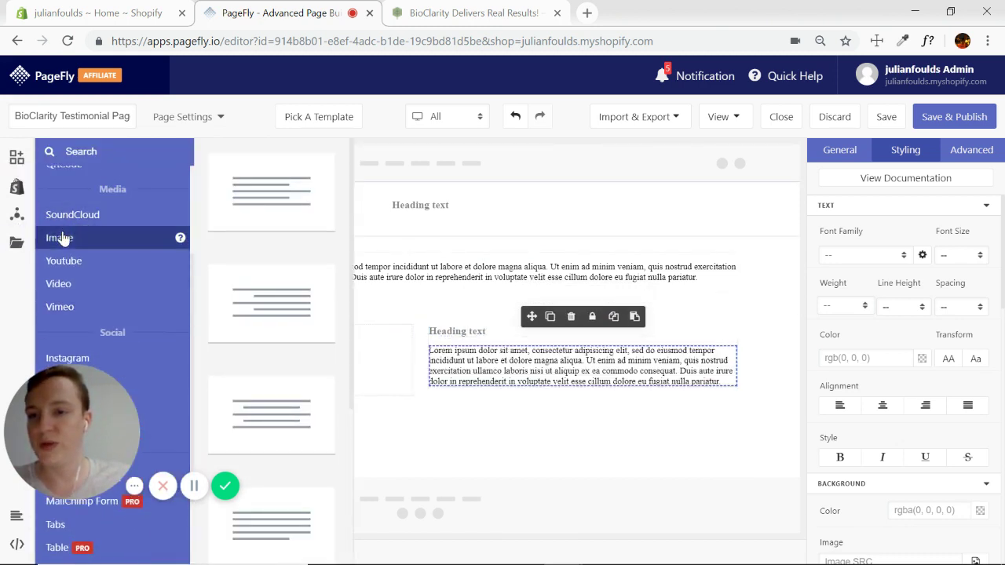
mouse_move(61, 238)
left_click_drag(281, 201, 558, 395)
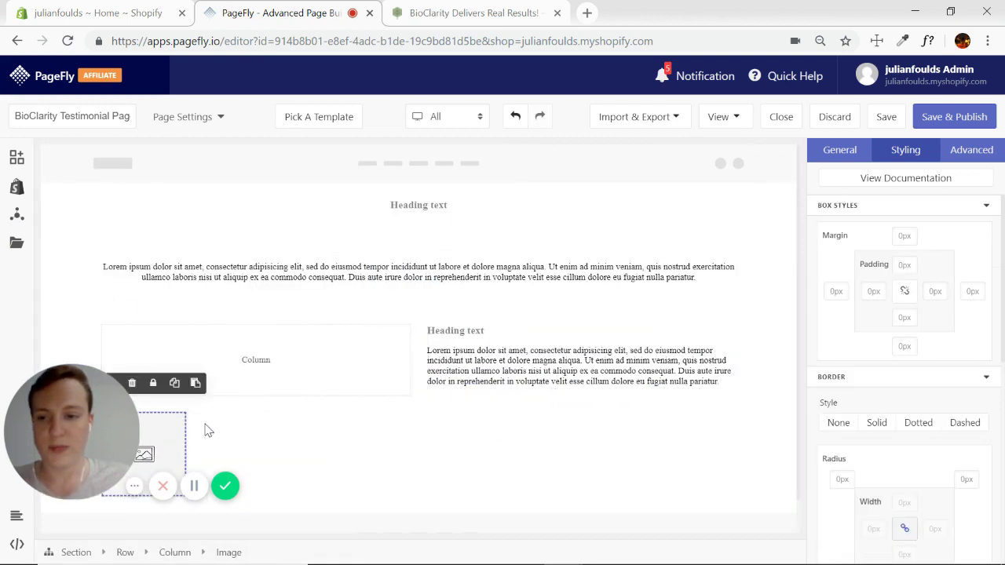
left_click(515, 116)
- Place the plain image directly inside the right column under its paragraph, and undo that addition
mouse_move(16, 157)
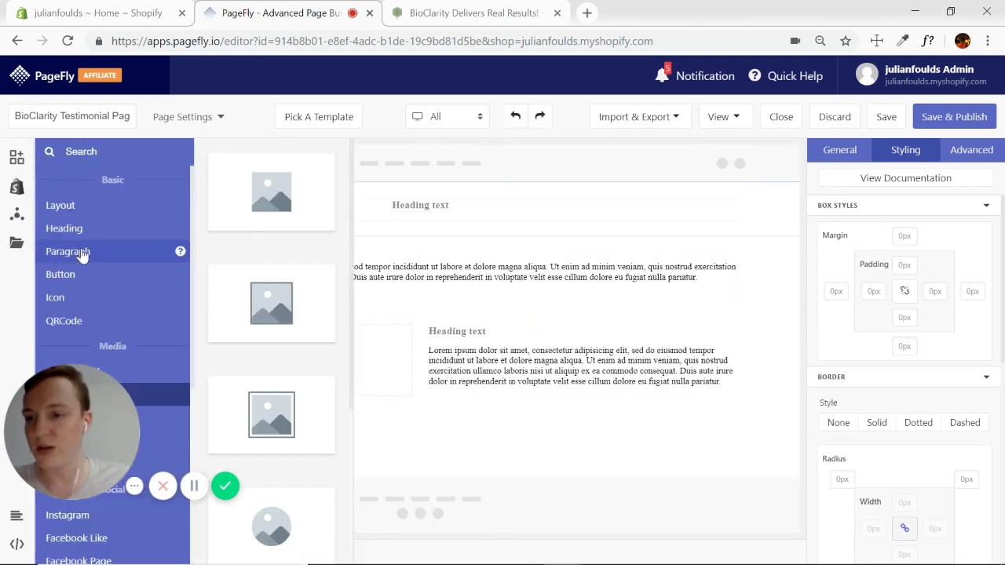
scroll(108, 282, "down", 2)
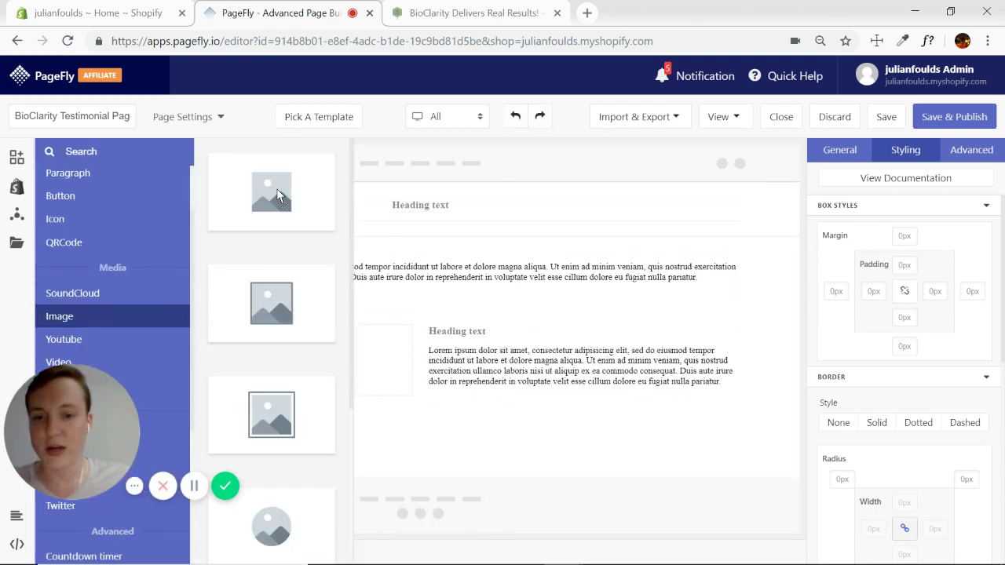
left_click_drag(278, 196, 537, 339)
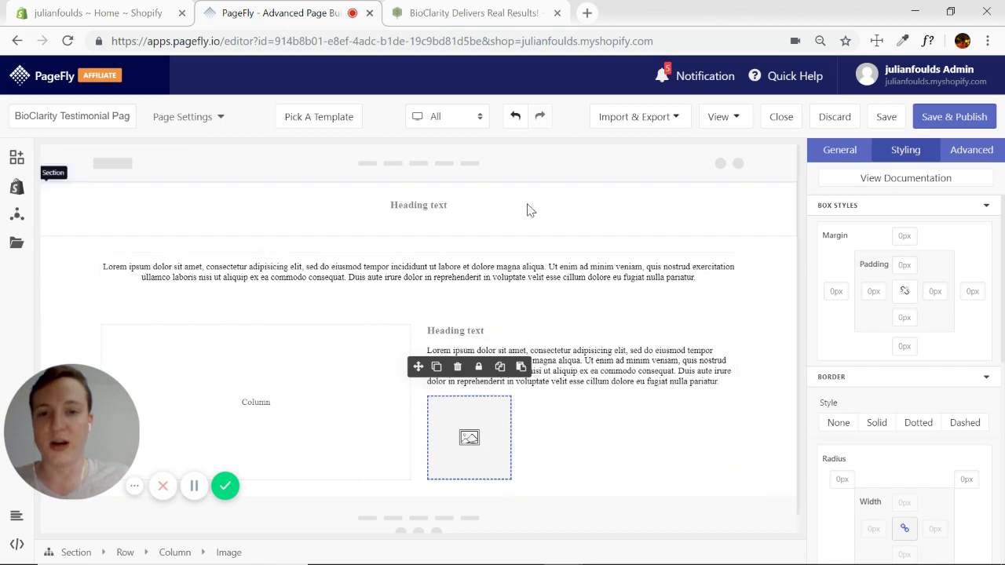
left_click(517, 118)
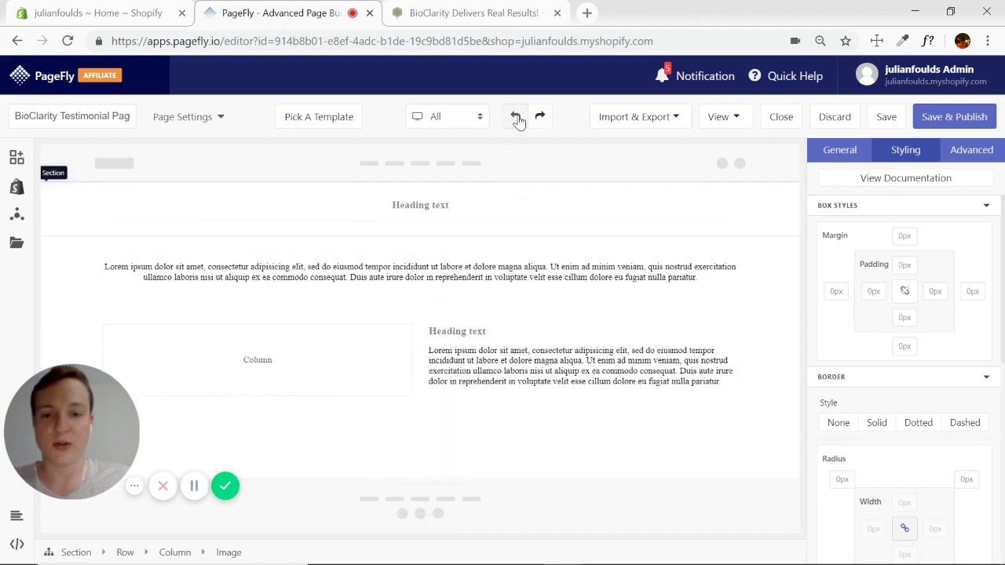
- Add a block layout element beneath the paragraph in the right column
left_click(17, 157)
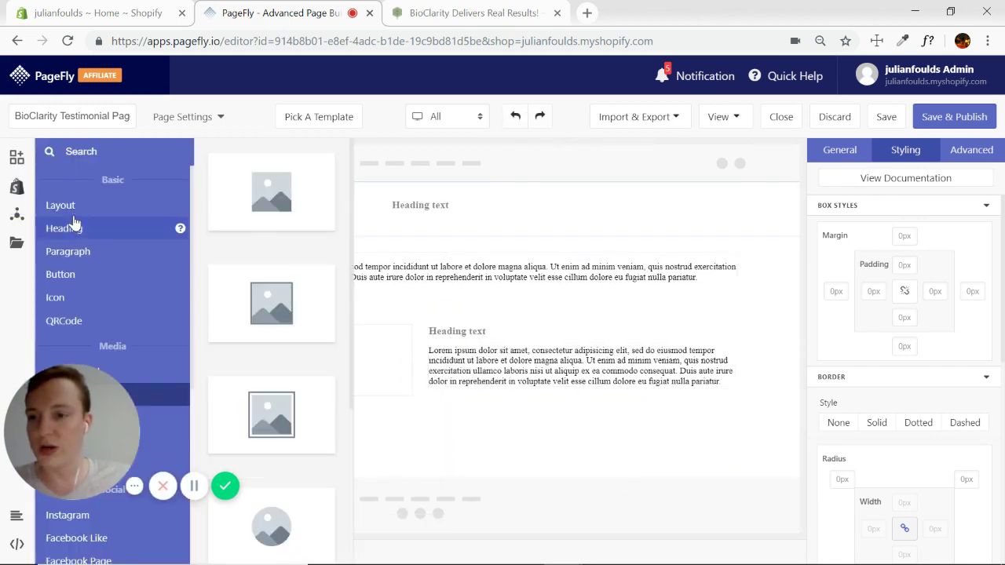
mouse_move(75, 206)
left_click_drag(290, 290, 532, 349)
- Place a plain image element inside the block under the right column's paragraph
left_click(12, 174)
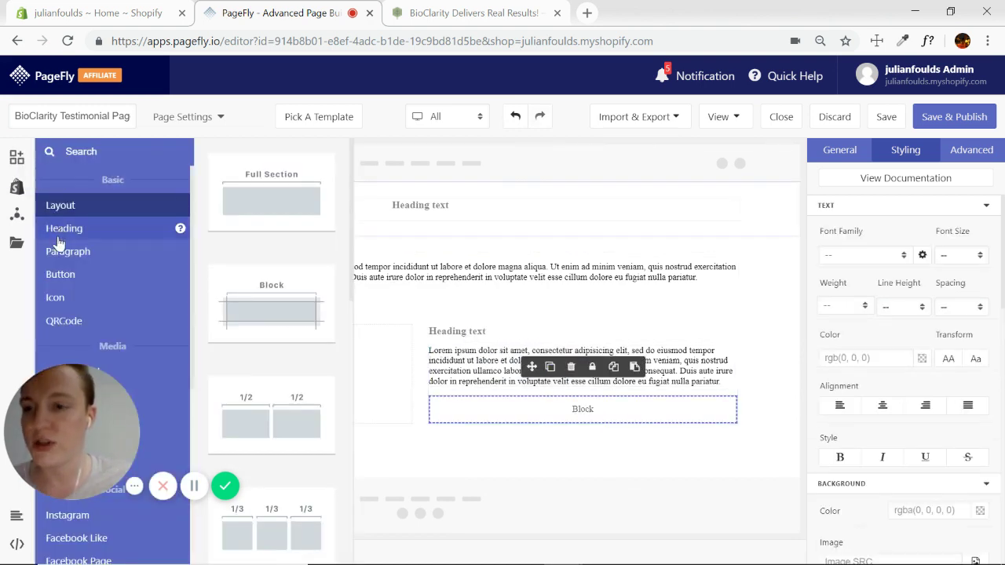
scroll(50, 235, "down", 3)
left_click(88, 249)
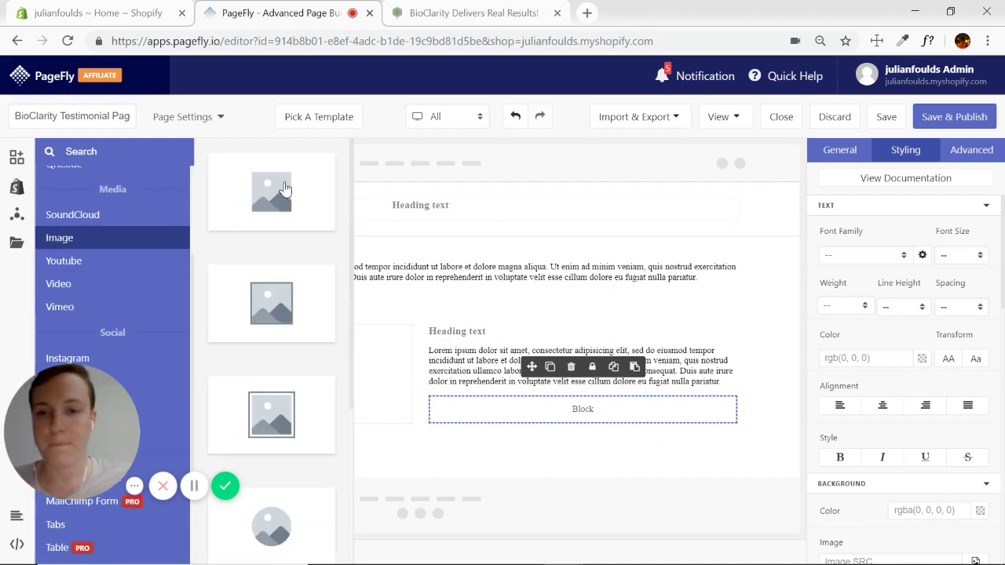
left_click_drag(283, 192, 588, 414)
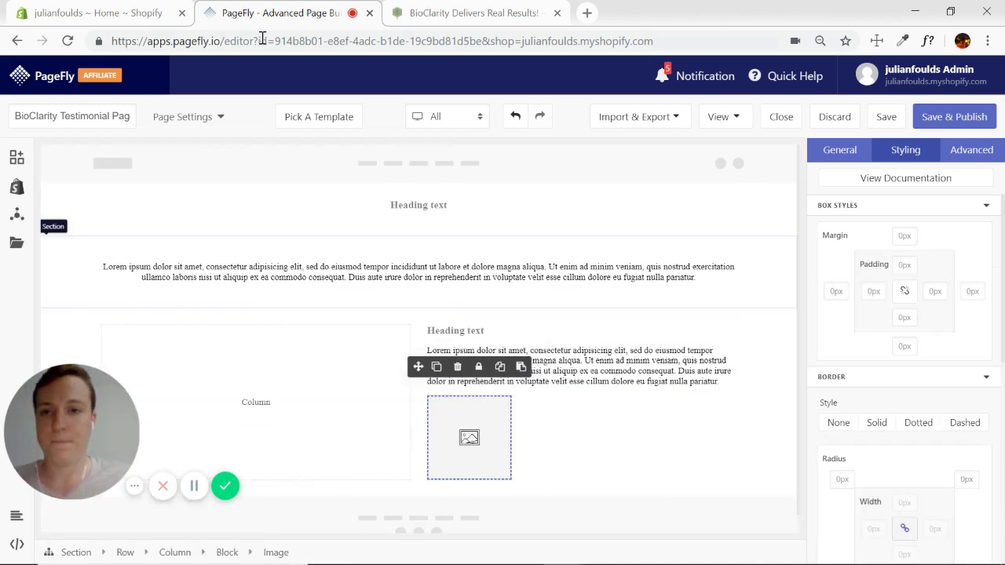
- Switch to the BioClarity page and check the left column's bold title, benefits list and button
left_click(440, 13)
scroll(333, 243, "down", 1)
scroll(117, 246, "up", 1)
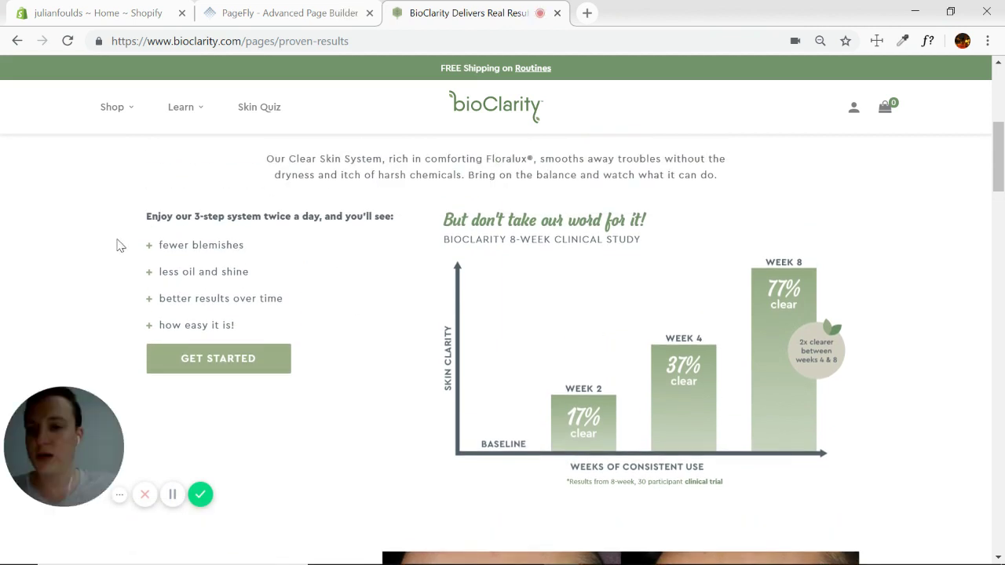
left_click_drag(147, 216, 382, 218)
left_click(219, 267)
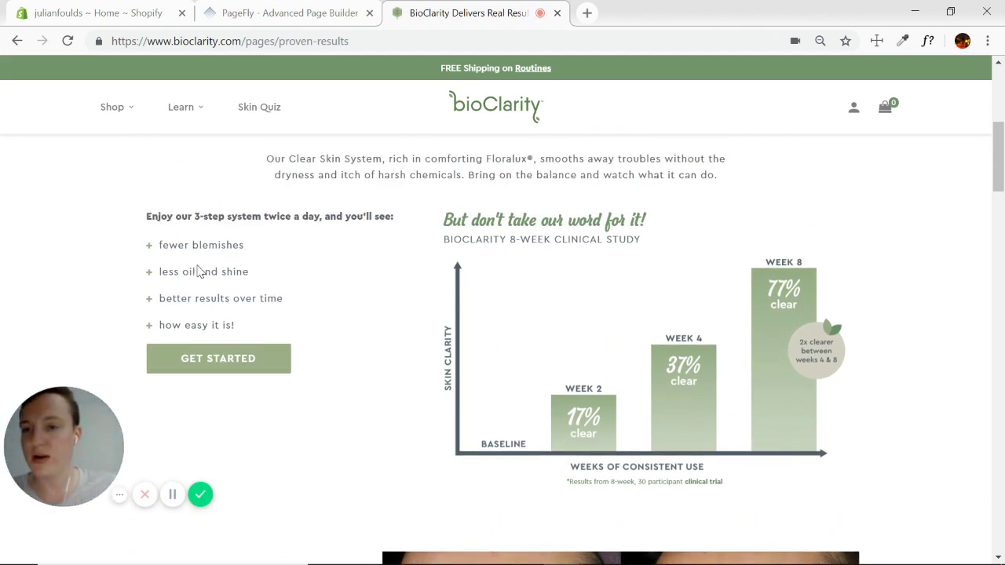
- Switch to the PageFly editor and add a left-aligned paragraph to the empty left column of the two-column row
left_click(288, 14)
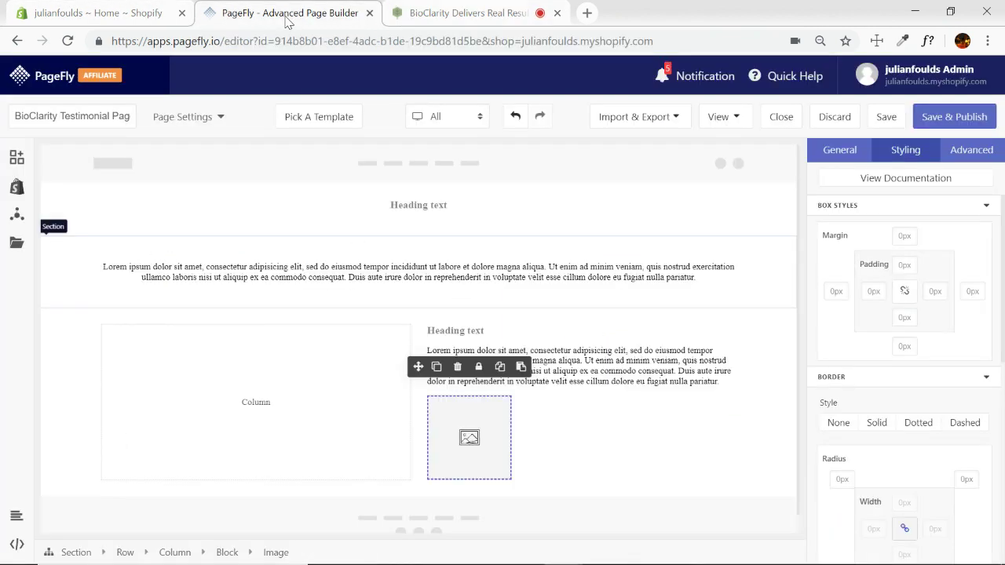
left_click(16, 157)
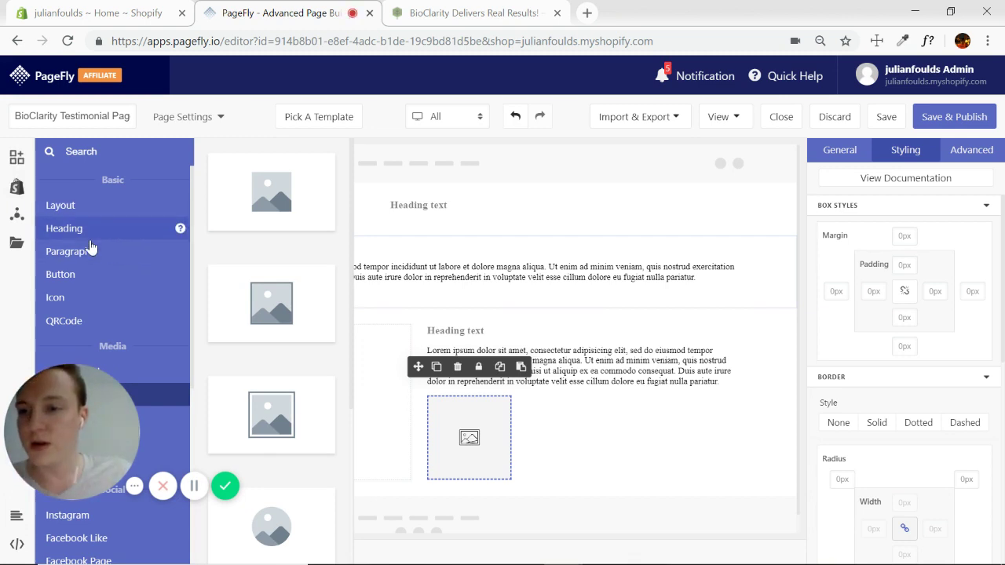
mouse_move(110, 251)
left_click_drag(275, 192, 275, 344)
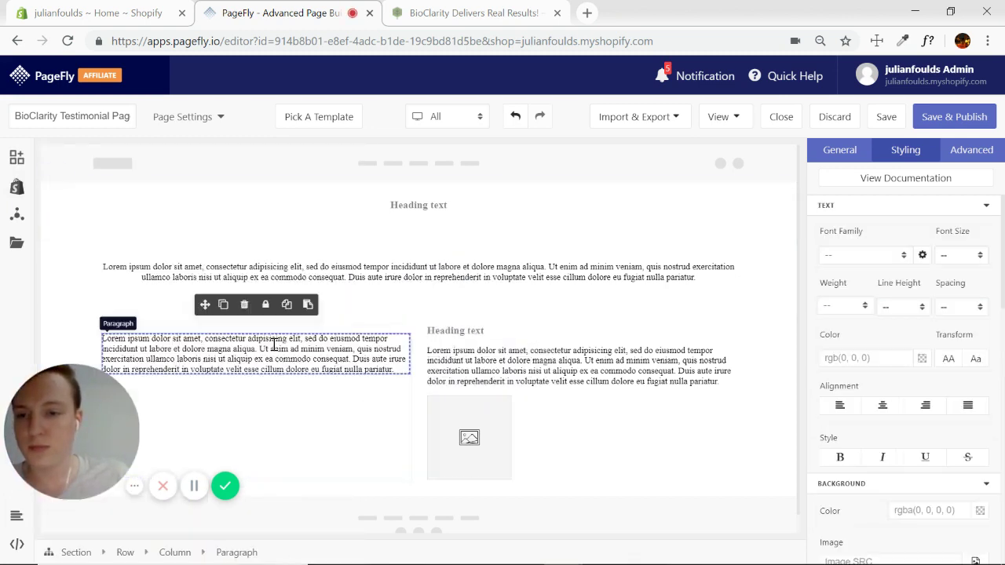
- Search the elements for "list" and add the icon-bulleted list beneath the left column's paragraph
left_click(15, 163)
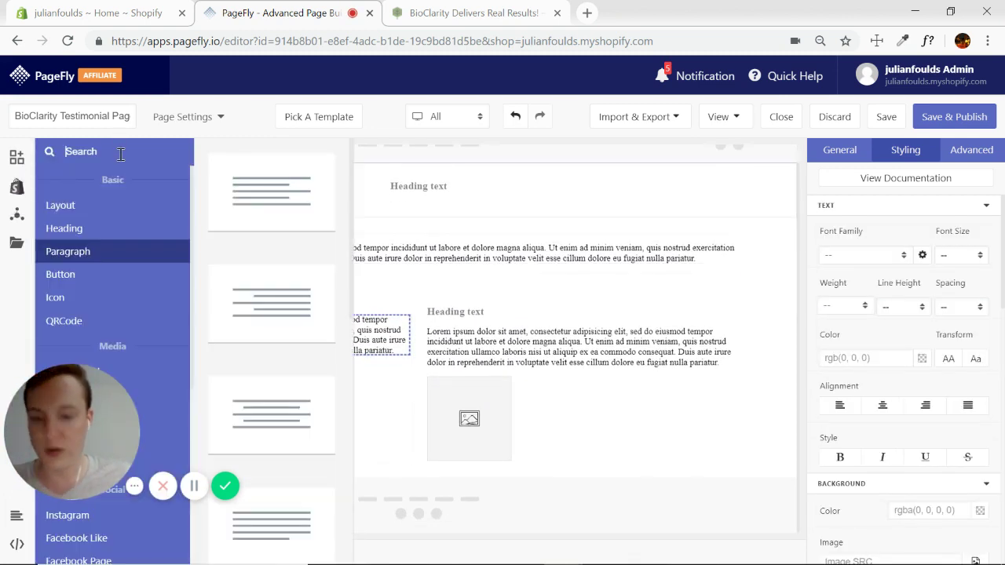
type("list")
left_click(63, 233)
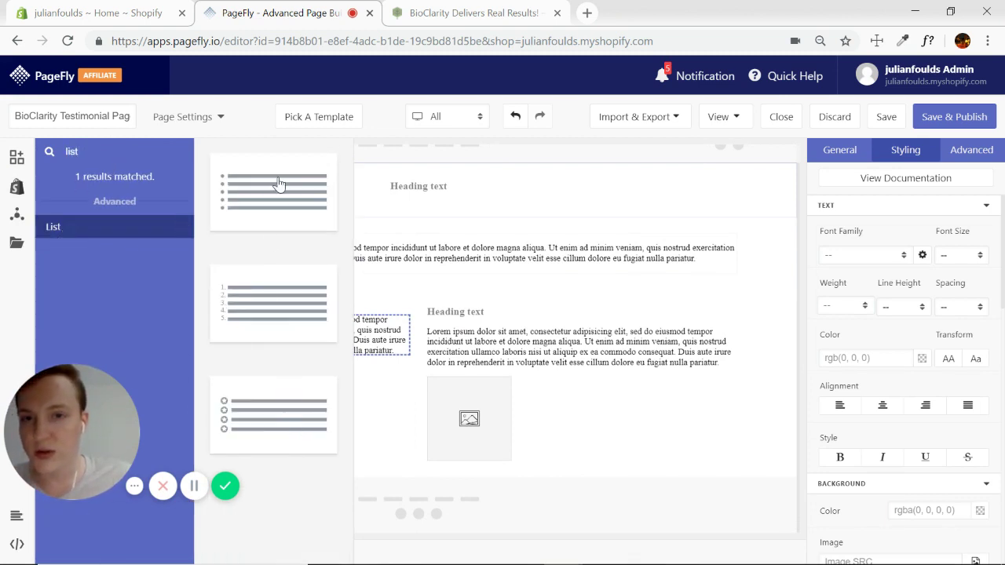
left_click_drag(261, 422, 244, 388)
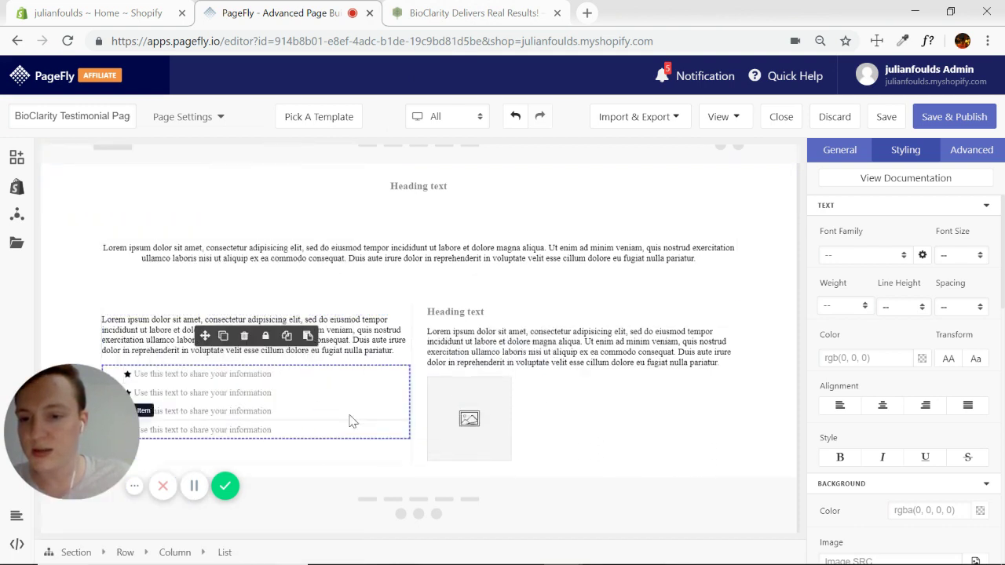
- Add a block beneath the left column's list and place a plain filled button inside it
left_click(18, 159)
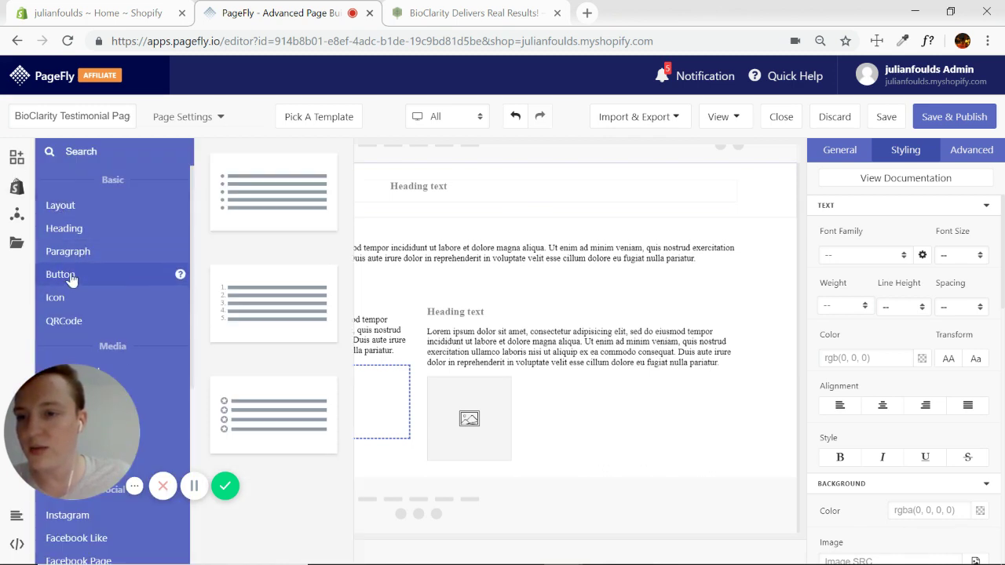
left_click(65, 205)
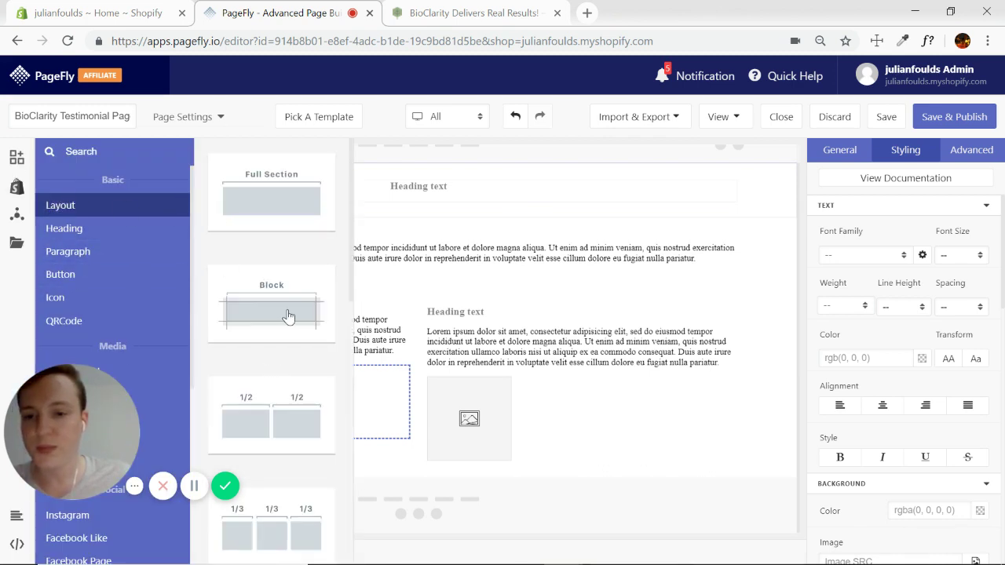
left_click_drag(289, 316, 291, 446)
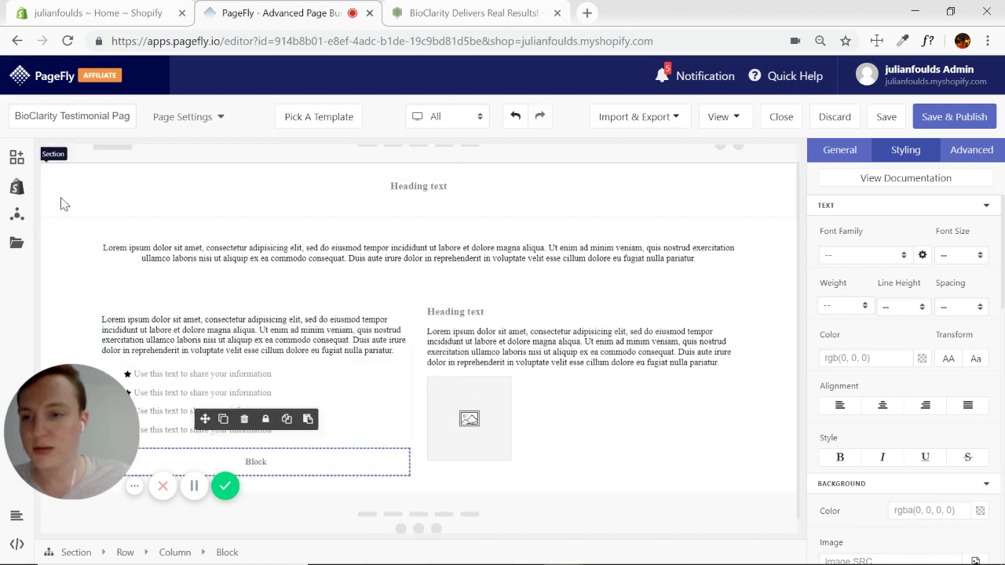
left_click(16, 159)
left_click(68, 274)
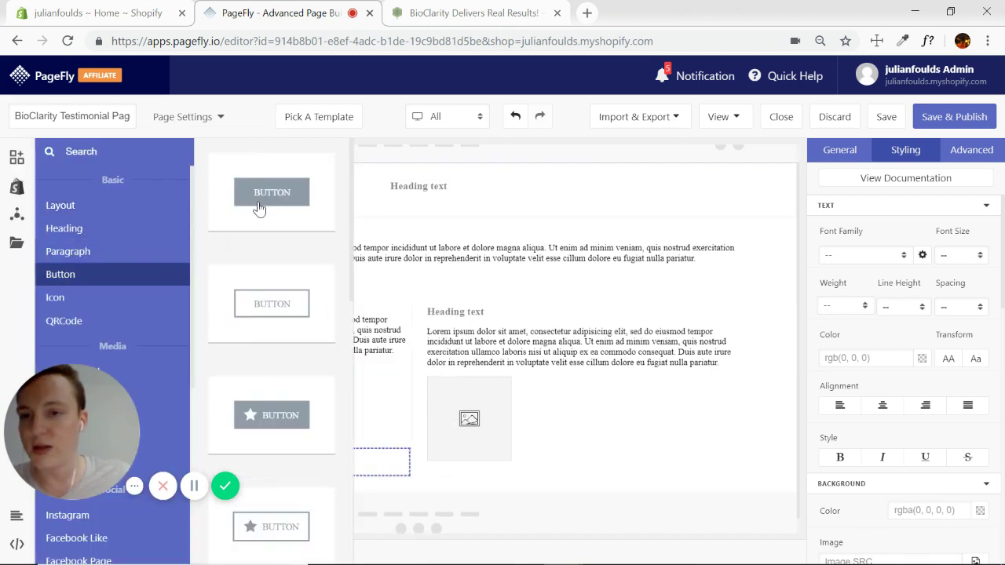
left_click_drag(259, 207, 313, 464)
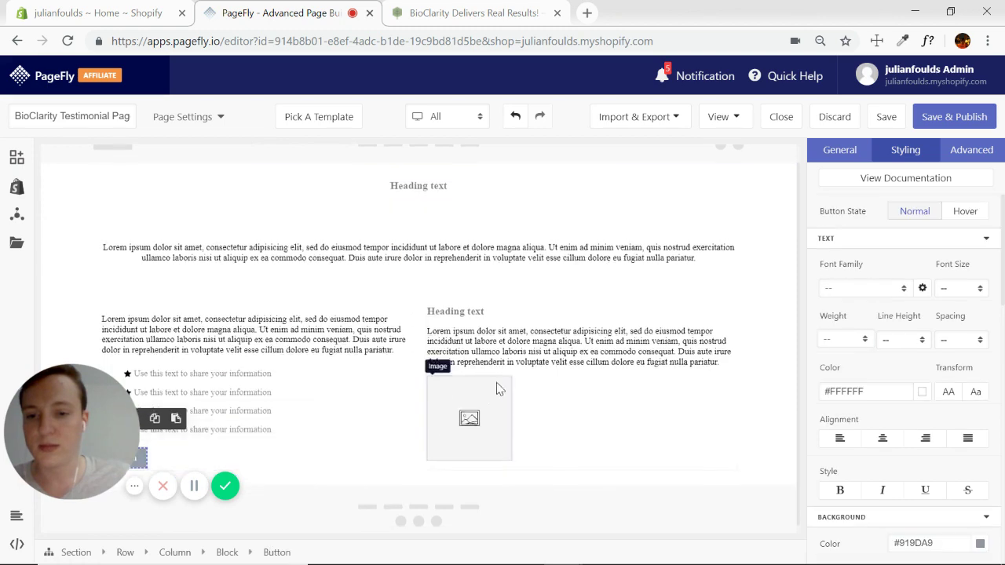
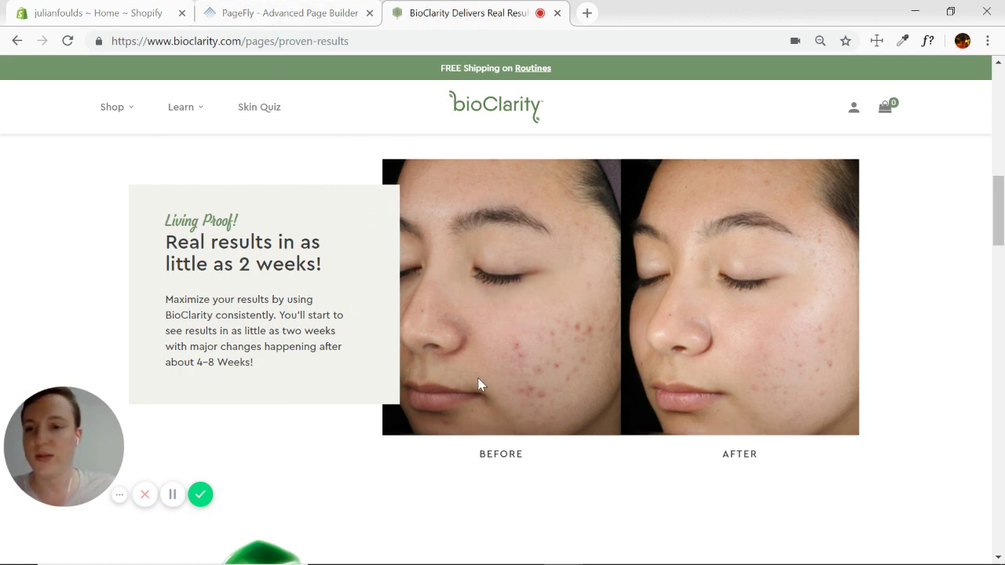
- Examine the BEFORE and AFTER captions below the face photos on the BioClarity page
left_click_drag(751, 454, 677, 460)
left_click(487, 455)
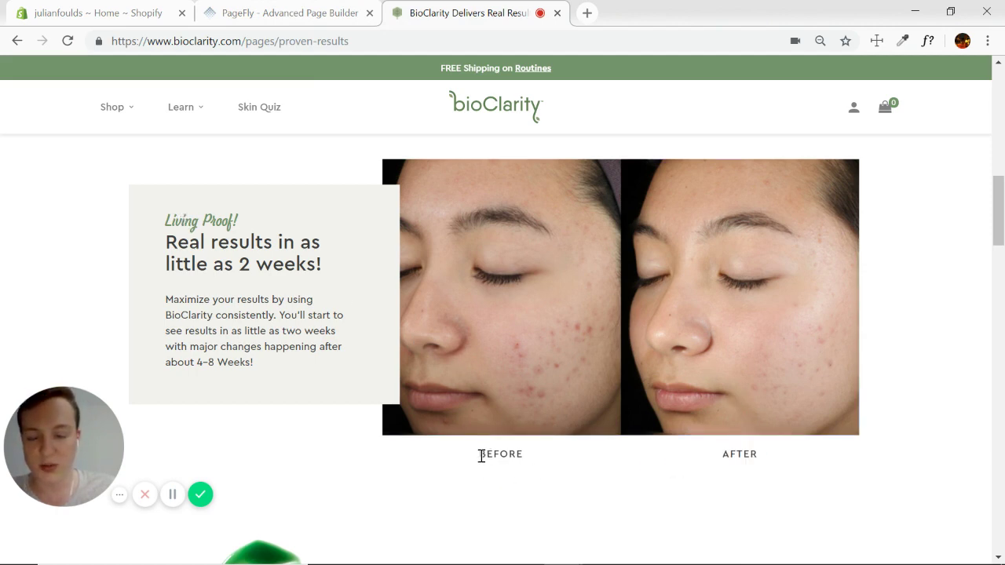
left_click_drag(481, 456, 631, 455)
left_click_drag(723, 459, 766, 456)
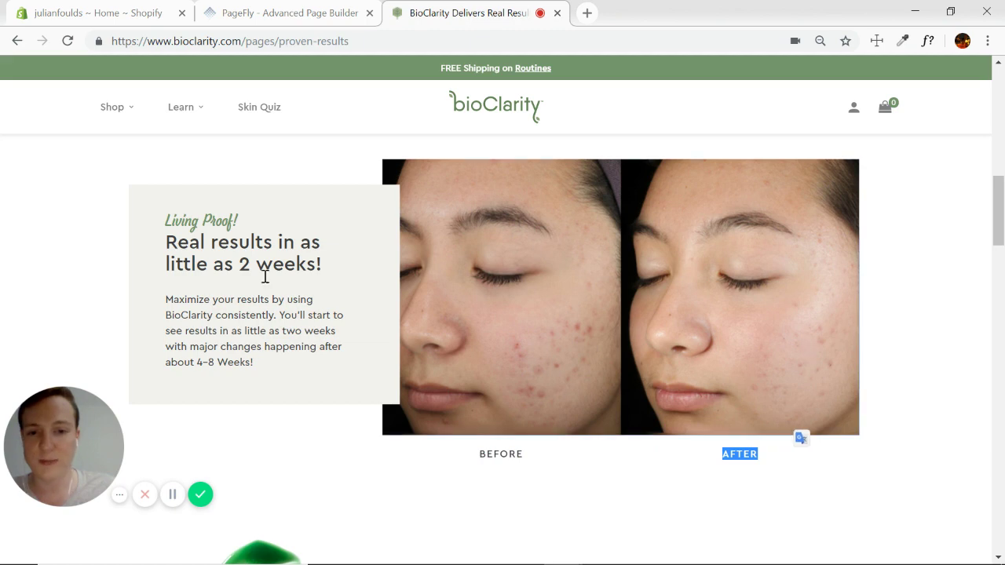
left_click(750, 449)
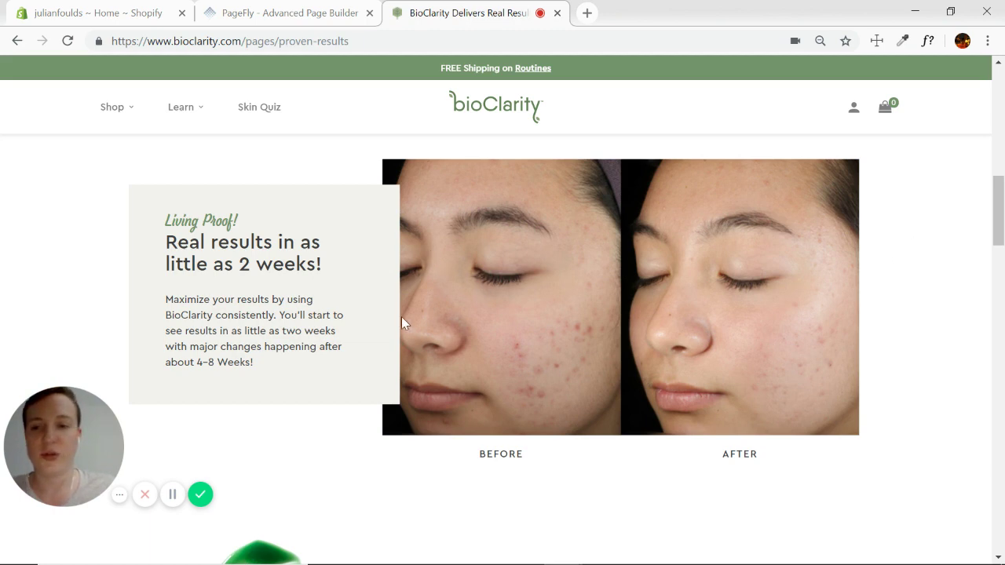
- Switch to the PageFly editor and add a full section below the section with the list and button
left_click(280, 17)
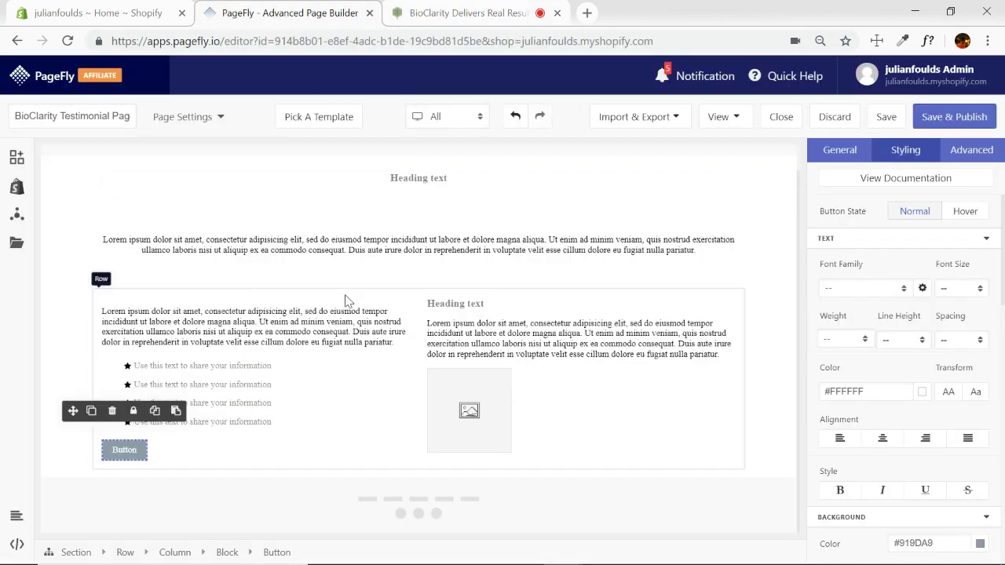
left_click(17, 157)
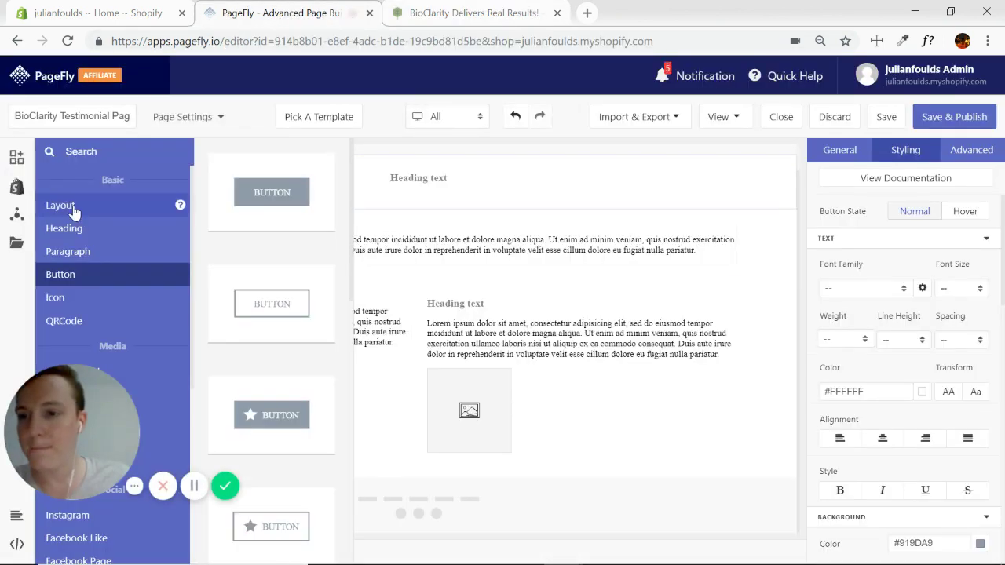
left_click(44, 207)
left_click_drag(294, 210, 496, 483)
- Insert a 1/3 and 2/3 column row into the empty bottom section and select its wider column
left_click(17, 157)
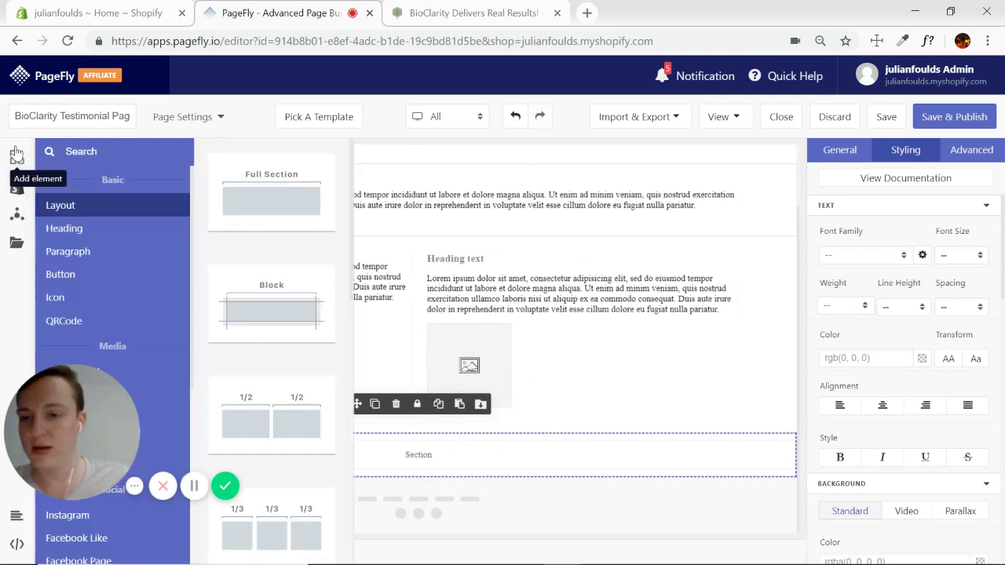
scroll(281, 313, "down", 5)
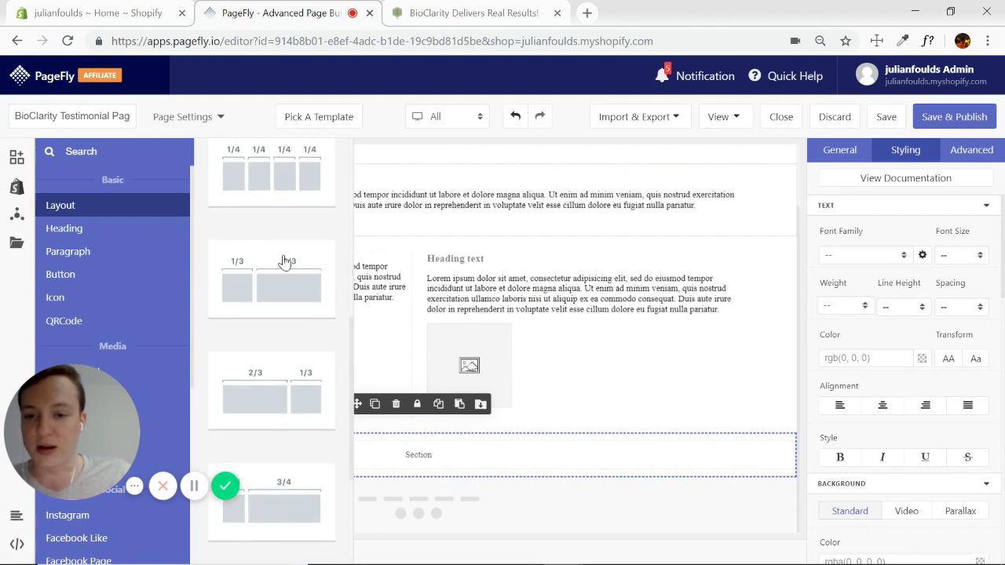
left_click_drag(275, 284, 428, 459)
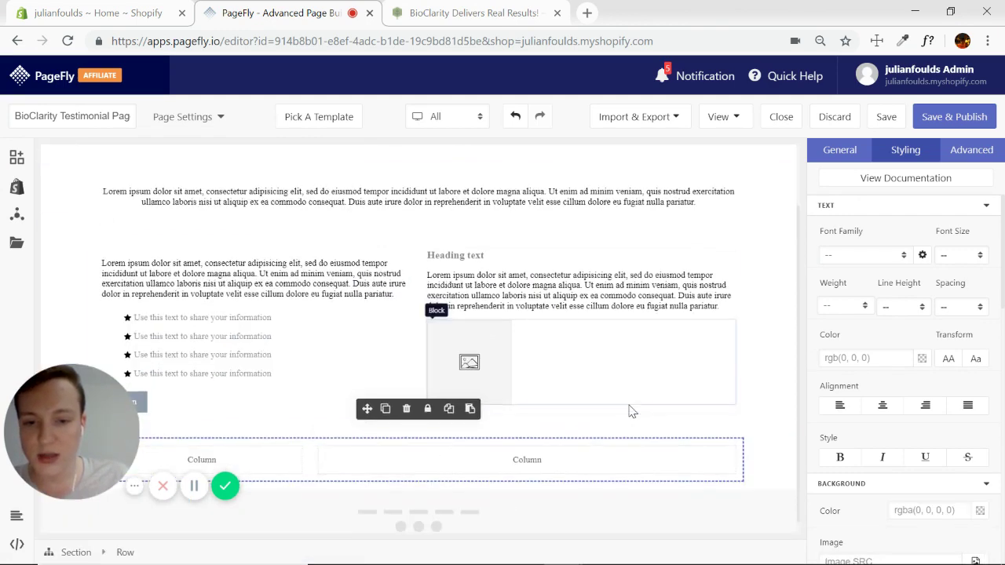
left_click(530, 454)
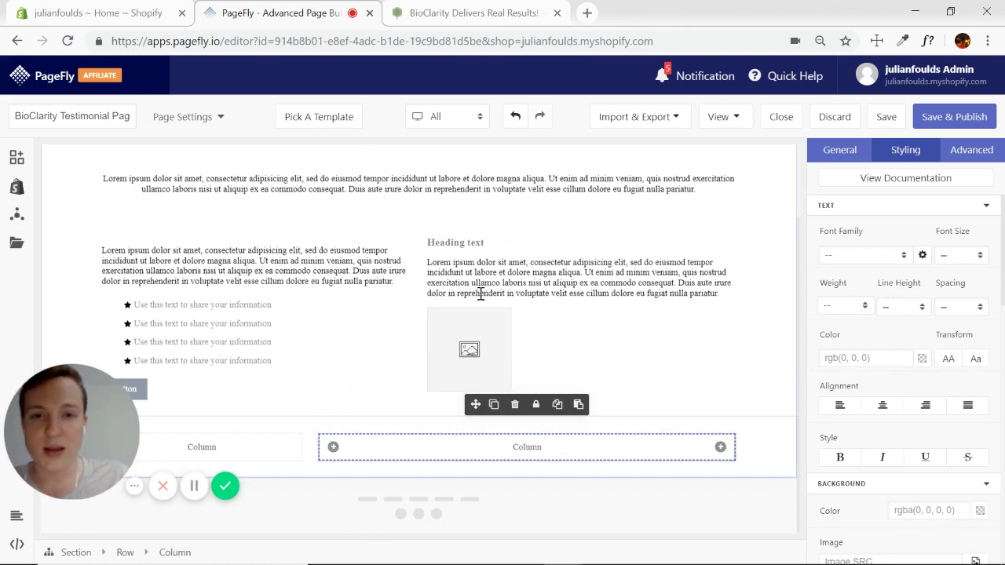
- Switch to the BioClarity page, examine the "Living Proof!" text box and before/after photo captions, and return to PageFly
left_click(471, 13)
scroll(591, 299, "down", 2)
scroll(637, 262, "up", 3)
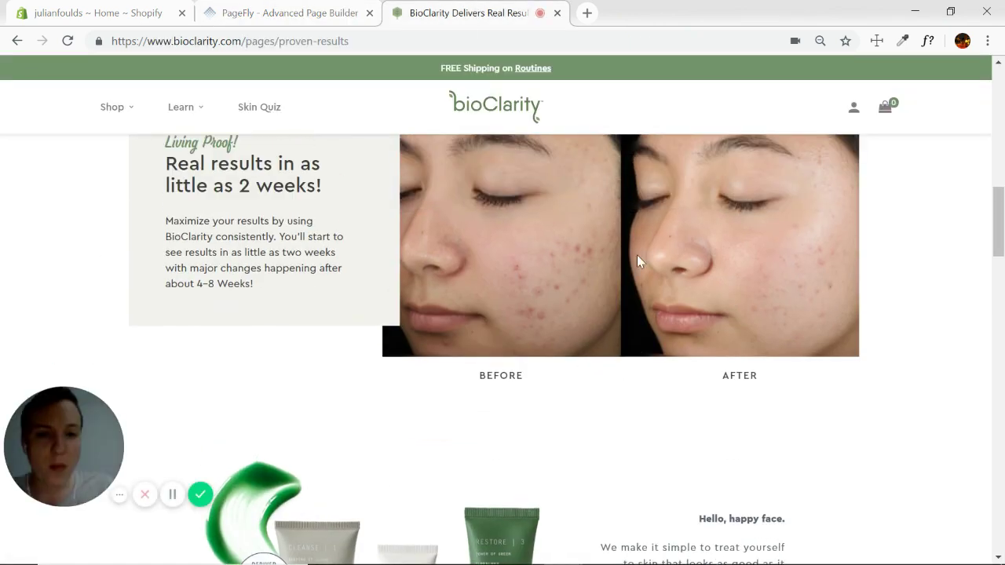
scroll(621, 218, "down", 1)
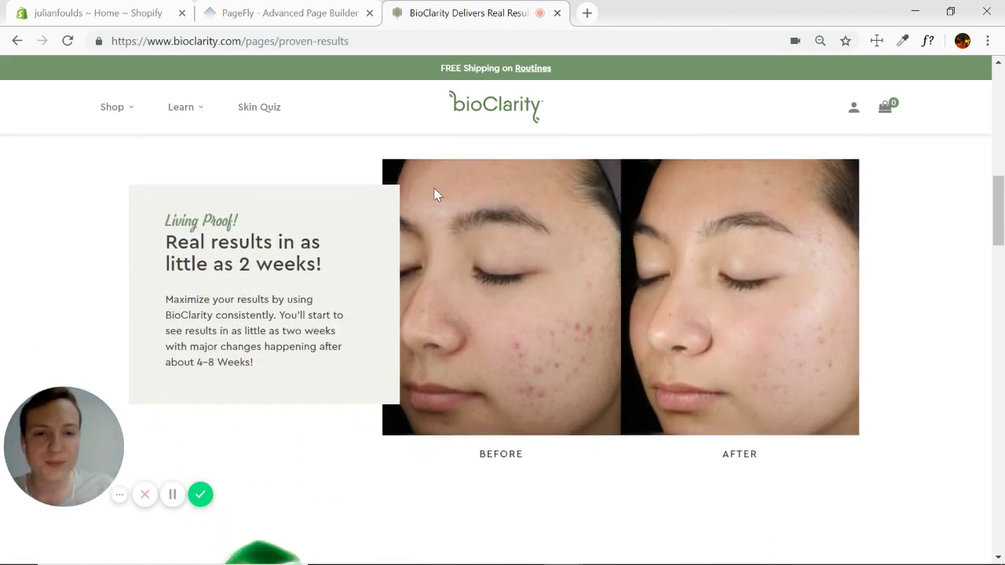
double_click(506, 455)
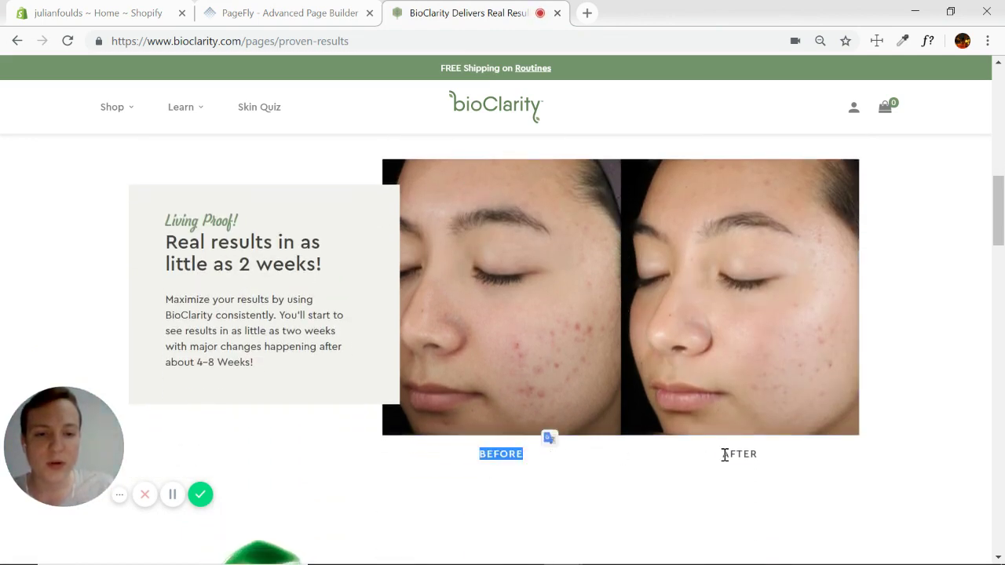
double_click(724, 455)
left_click(579, 462)
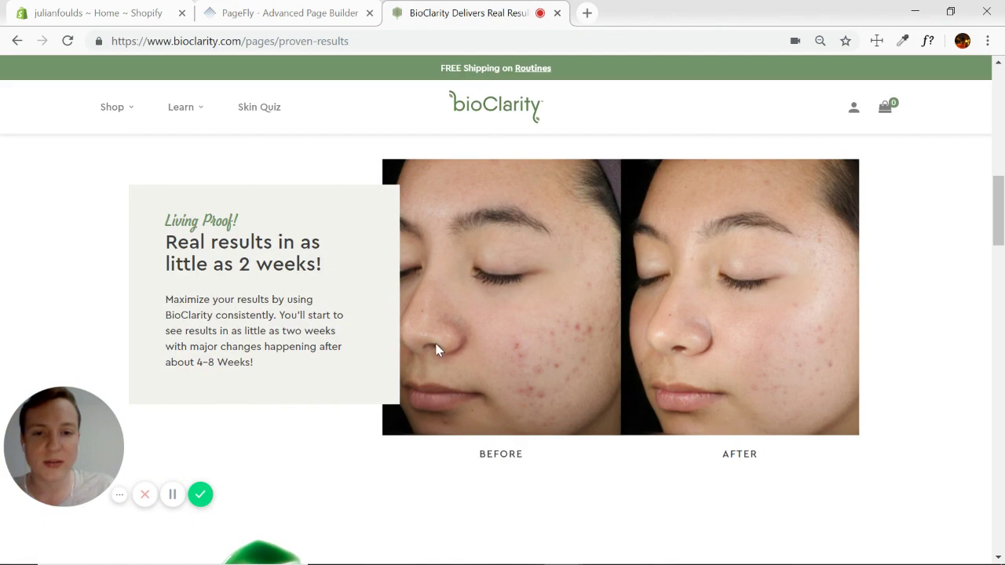
left_click(287, 12)
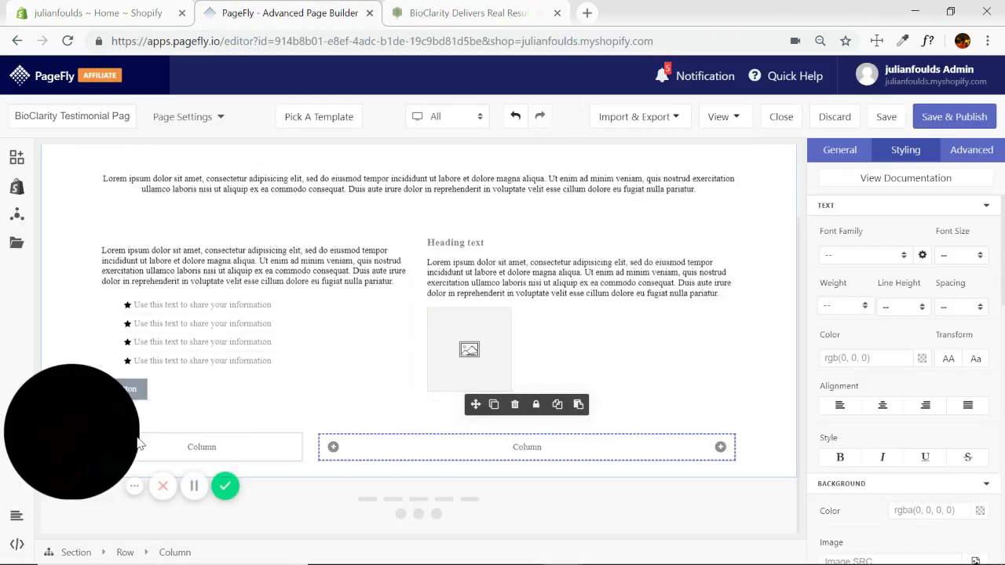
- Switch to the BioClarity page and examine the product image beside the "Hello, happy face." text and button
left_click(454, 13)
scroll(491, 295, "down", 3)
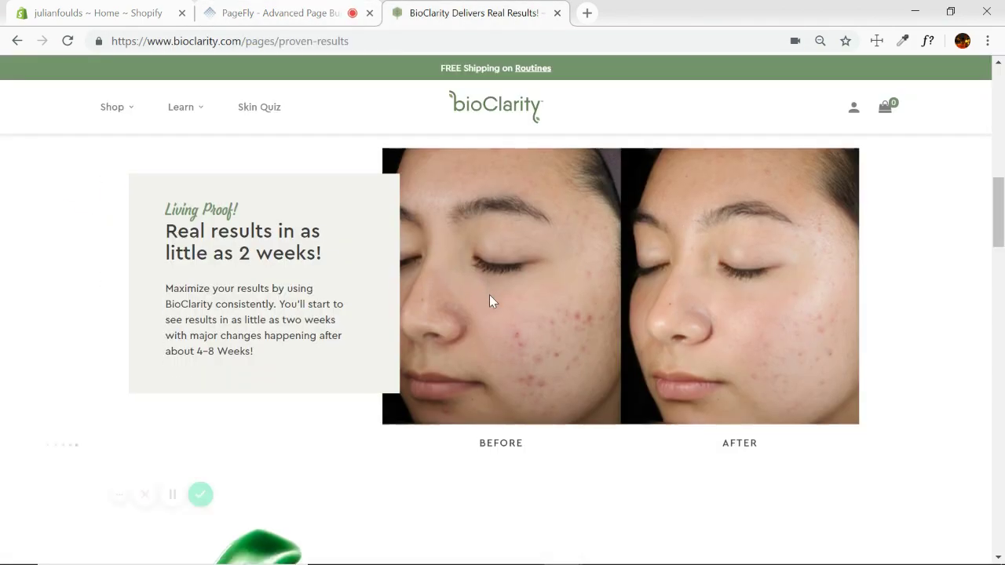
scroll(487, 306, "down", 2)
scroll(458, 288, "up", 1)
scroll(511, 311, "down", 1)
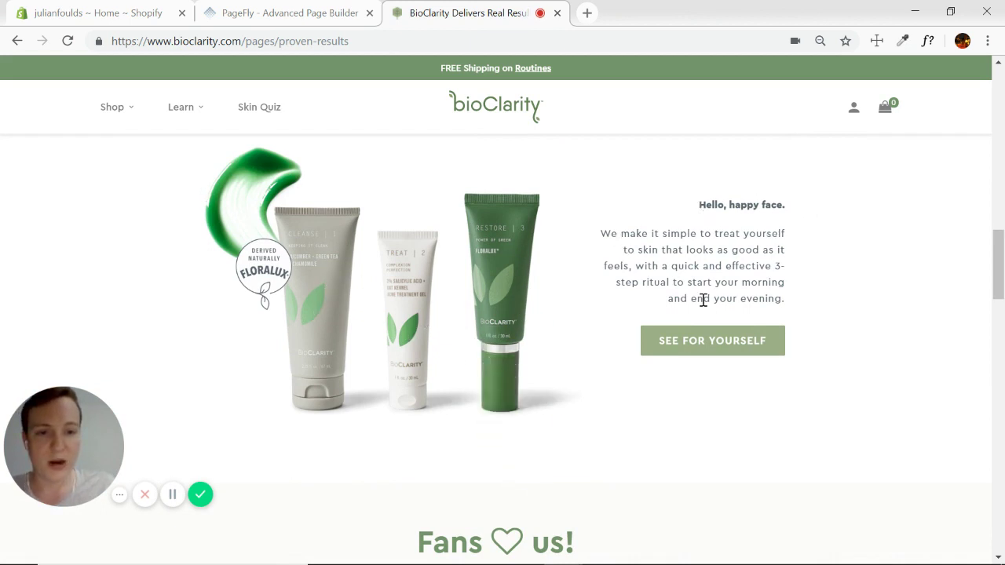
- Switch to the PageFly editor and add another full section at the page's end containing a row of two 1/2 columns
left_click(266, 13)
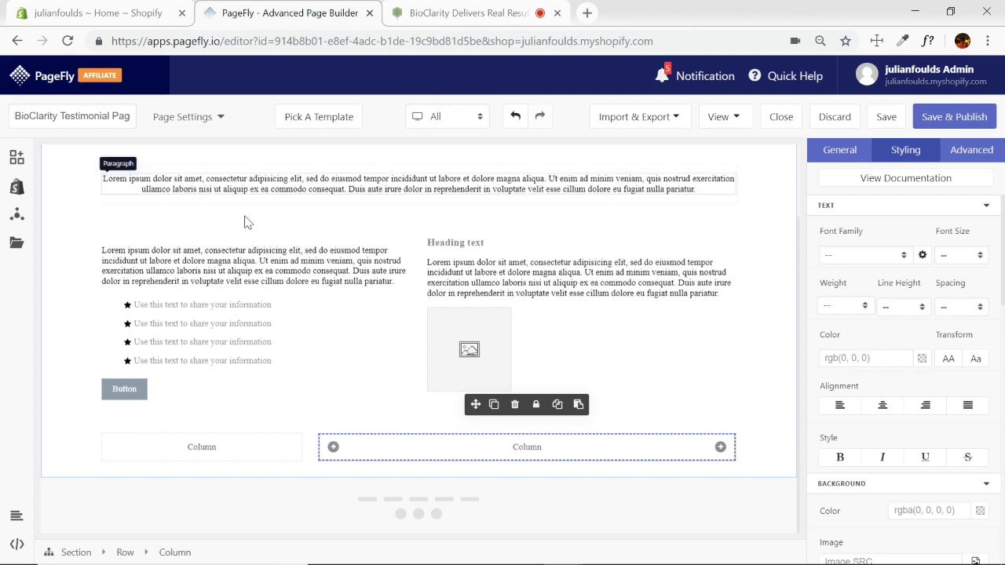
left_click(15, 159)
left_click_drag(253, 207, 431, 478)
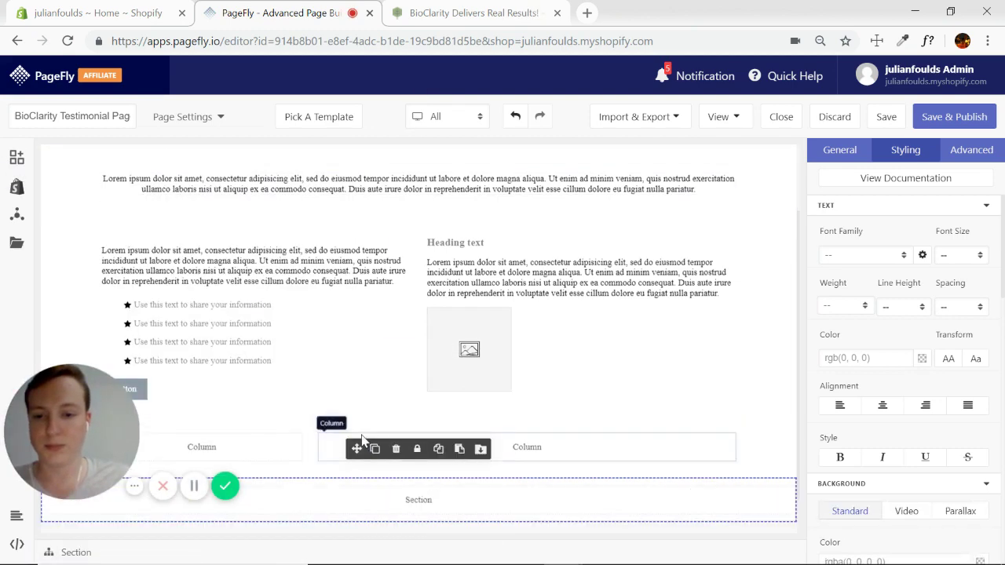
left_click(17, 158)
left_click_drag(272, 423, 438, 460)
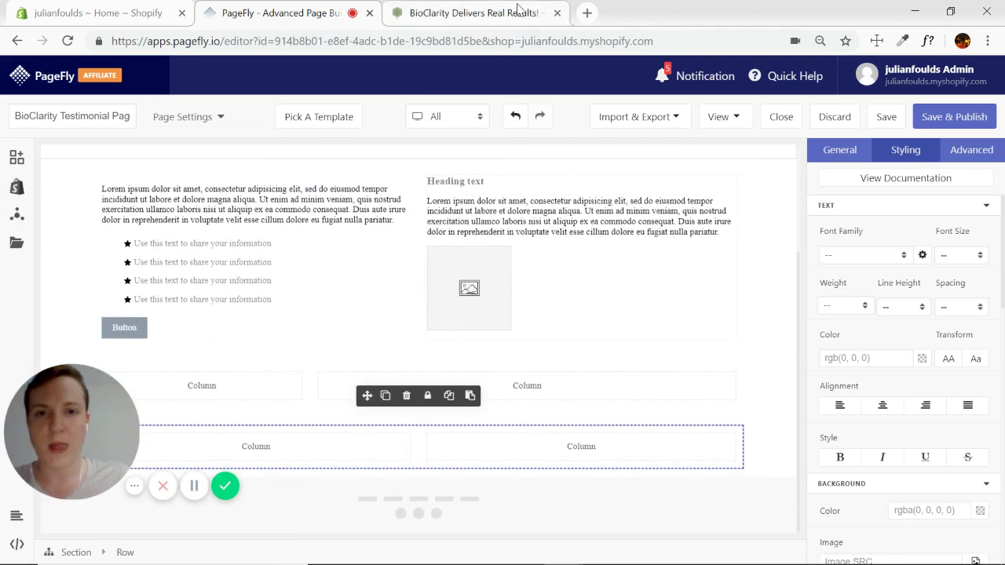
- Place a plain image element in the left column of the bottom two-column row
left_click(16, 158)
scroll(89, 283, "down", 2)
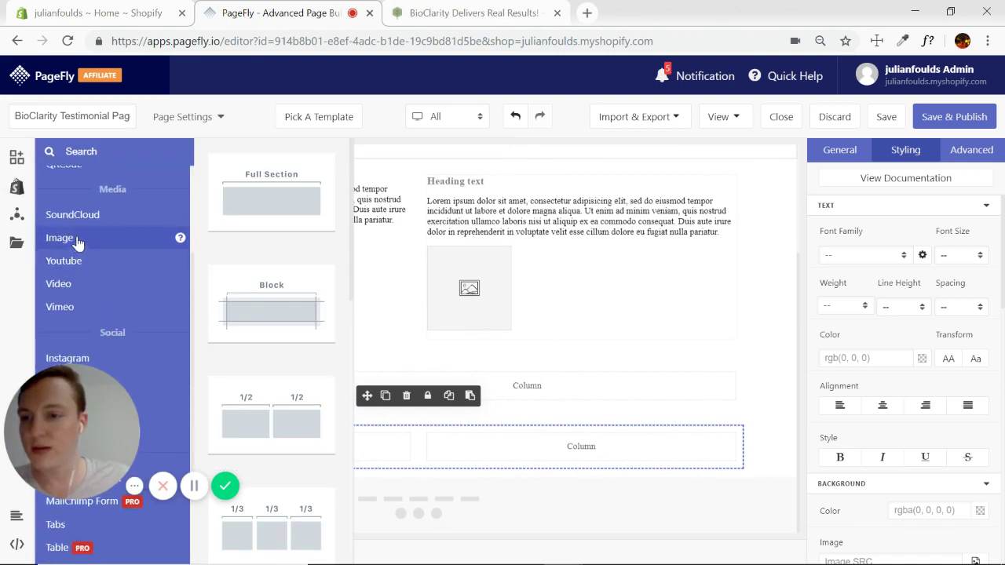
mouse_move(79, 244)
left_click_drag(271, 200, 307, 448)
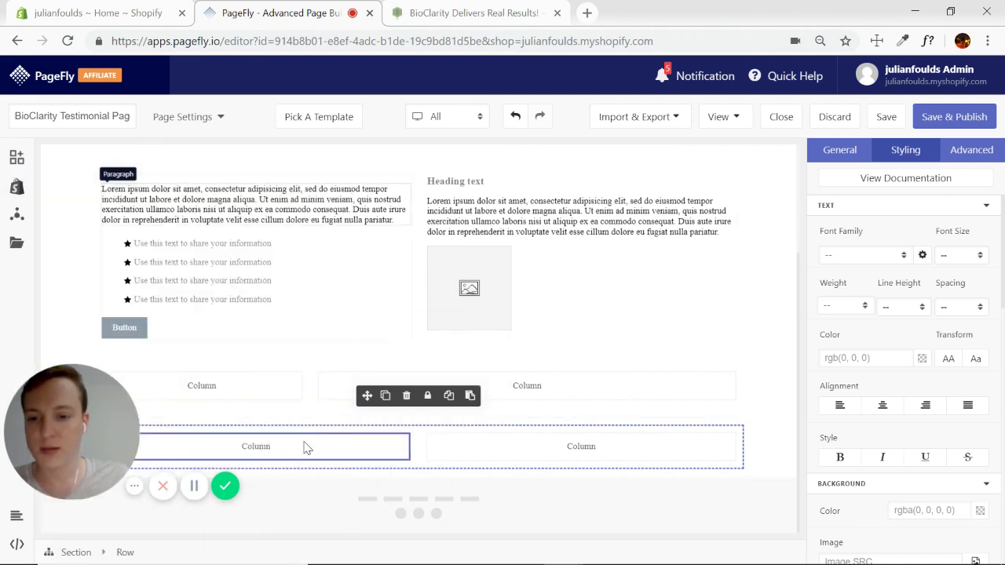
- Add a right-aligned paragraph to the right column beside the bottom row's image
left_click(17, 158)
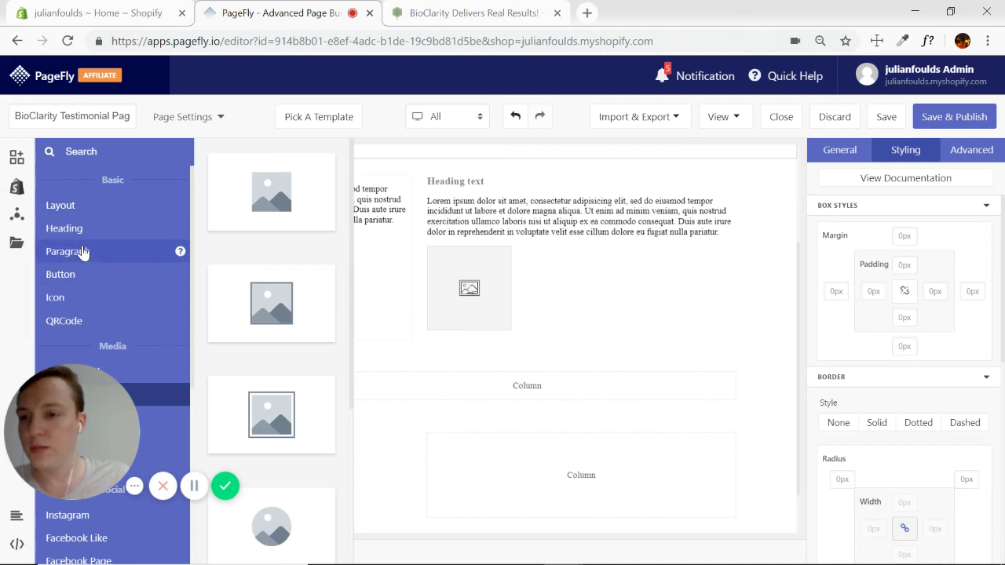
mouse_move(83, 251)
left_click_drag(288, 306, 544, 462)
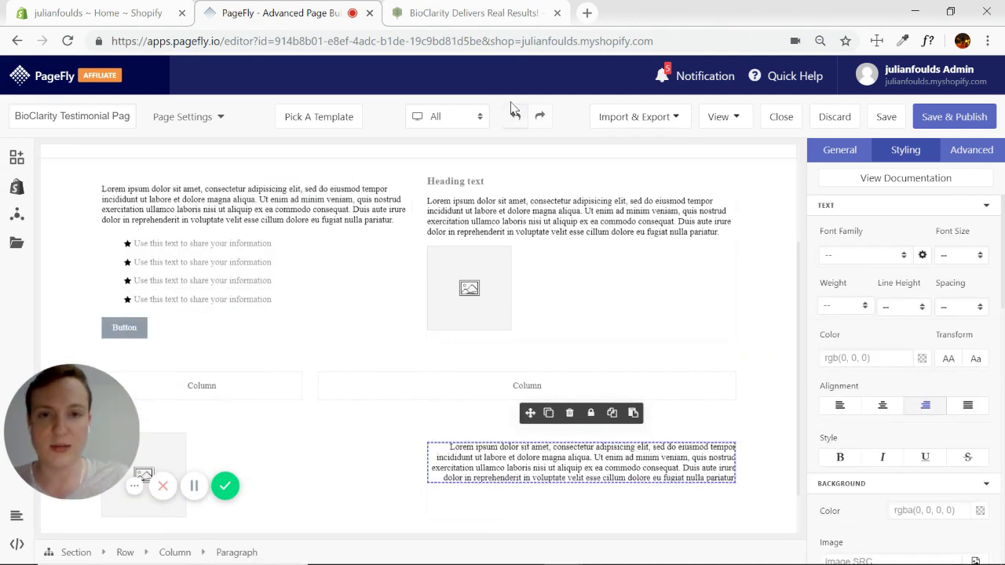
- Add a block beneath the bottom row's right-aligned paragraph and place a button inside it
left_click(17, 158)
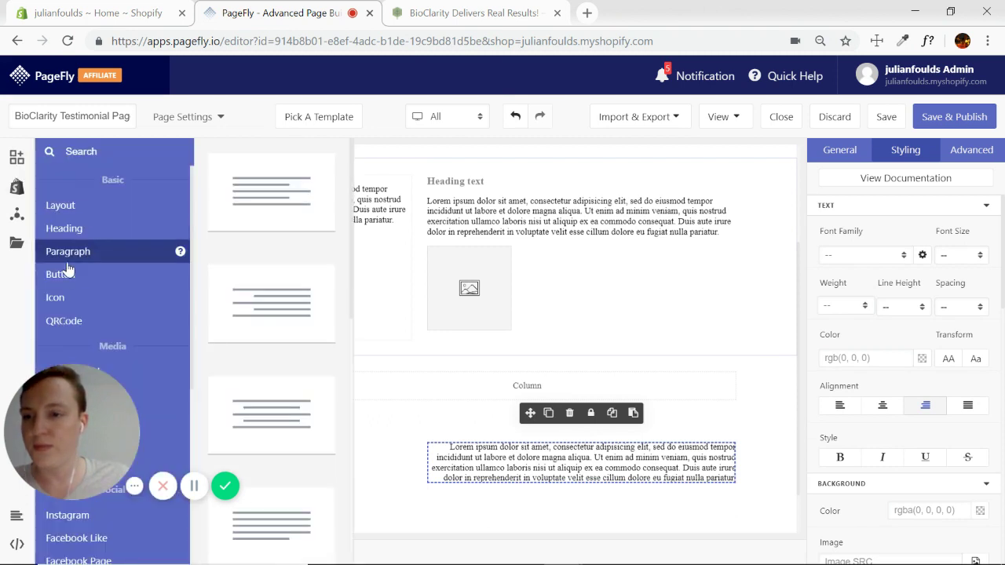
mouse_move(179, 204)
left_click_drag(295, 315, 569, 502)
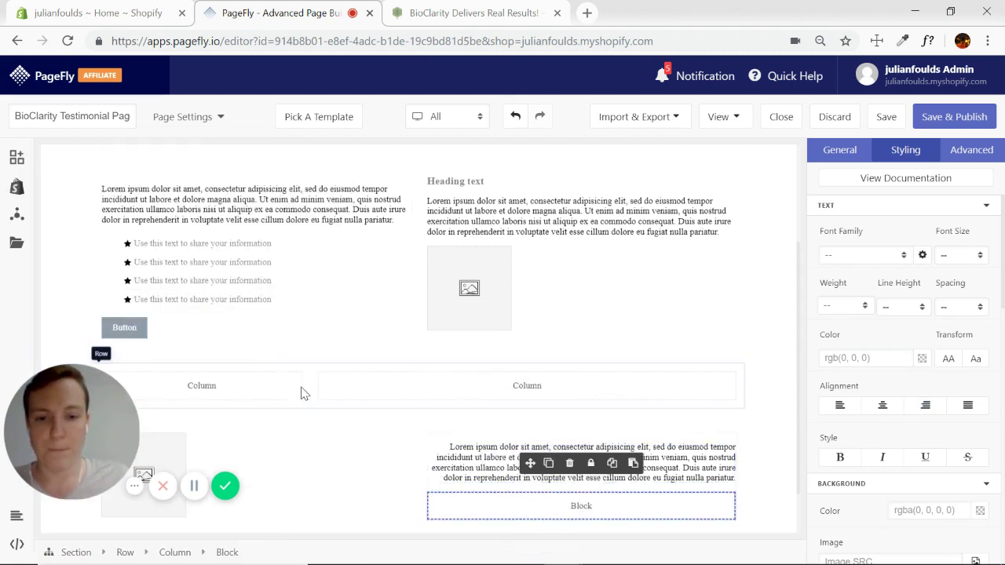
left_click(18, 158)
mouse_move(180, 274)
left_click_drag(291, 185, 594, 511)
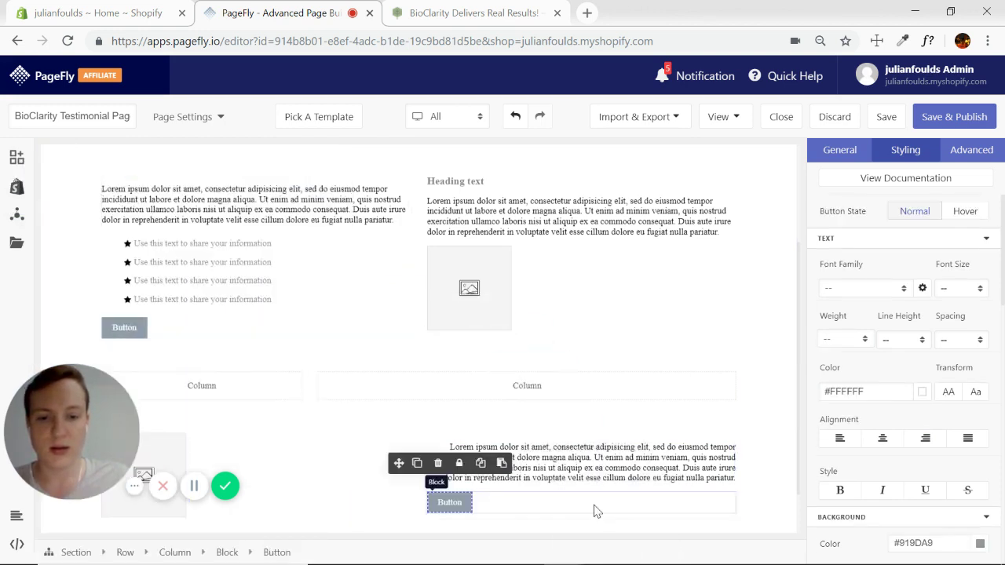
left_click(539, 511)
scroll(393, 350, "down", 1)
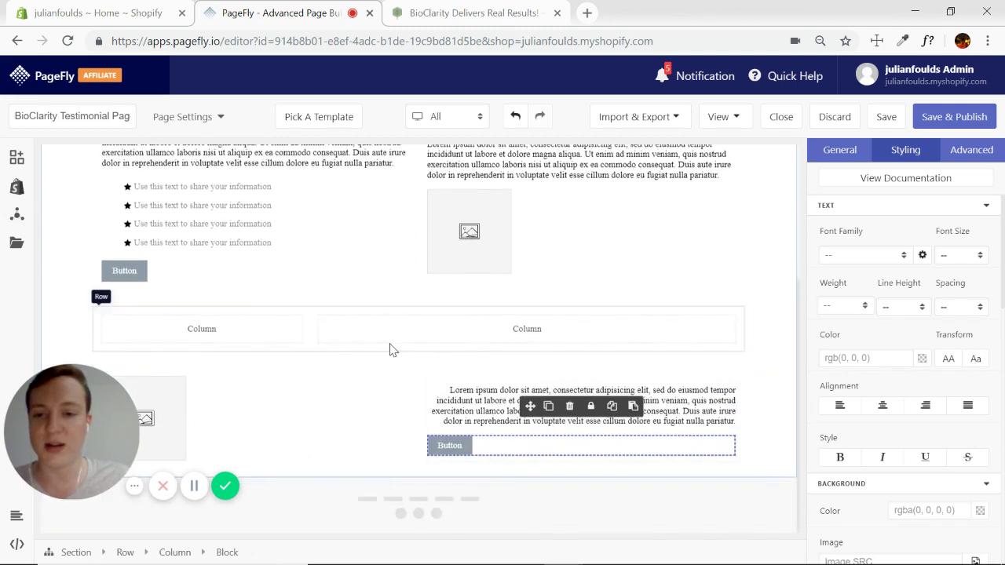
- Switch to the BioClarity page and examine the "Fans us!" heading and the middle testimonial's video popup
left_click(475, 12)
scroll(600, 322, "down", 4)
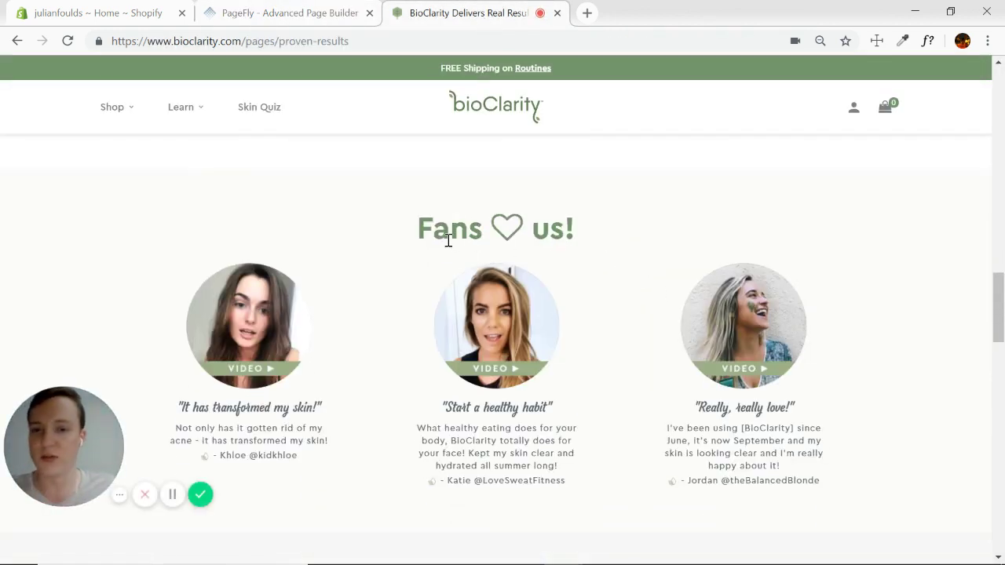
left_click_drag(423, 226, 579, 220)
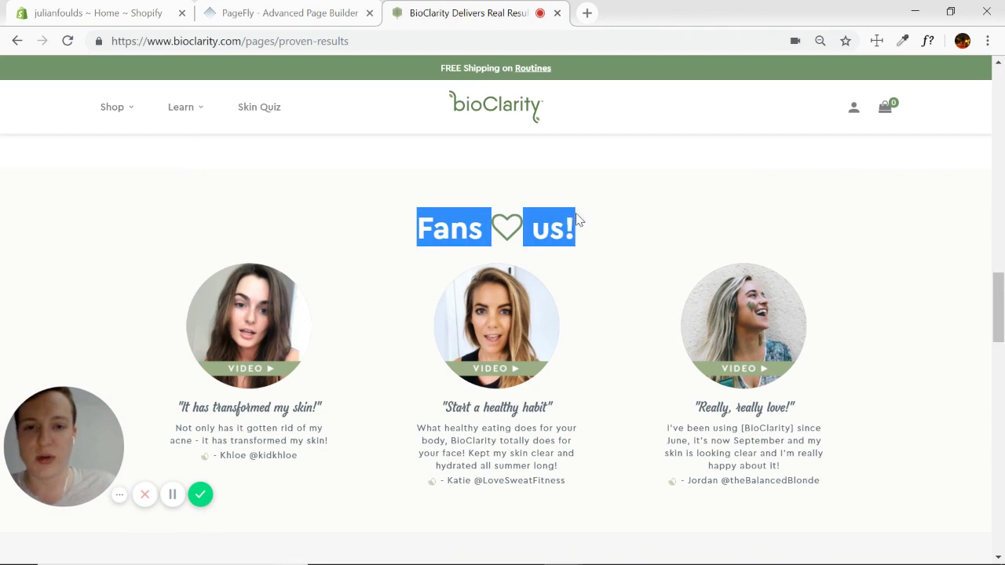
left_click(619, 248)
left_click_drag(420, 226, 635, 218)
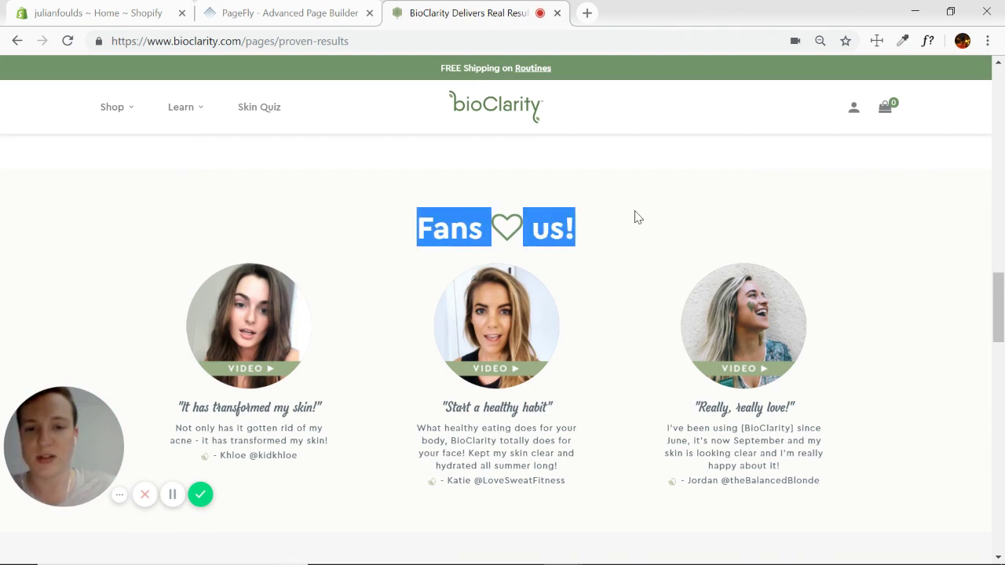
left_click(638, 218)
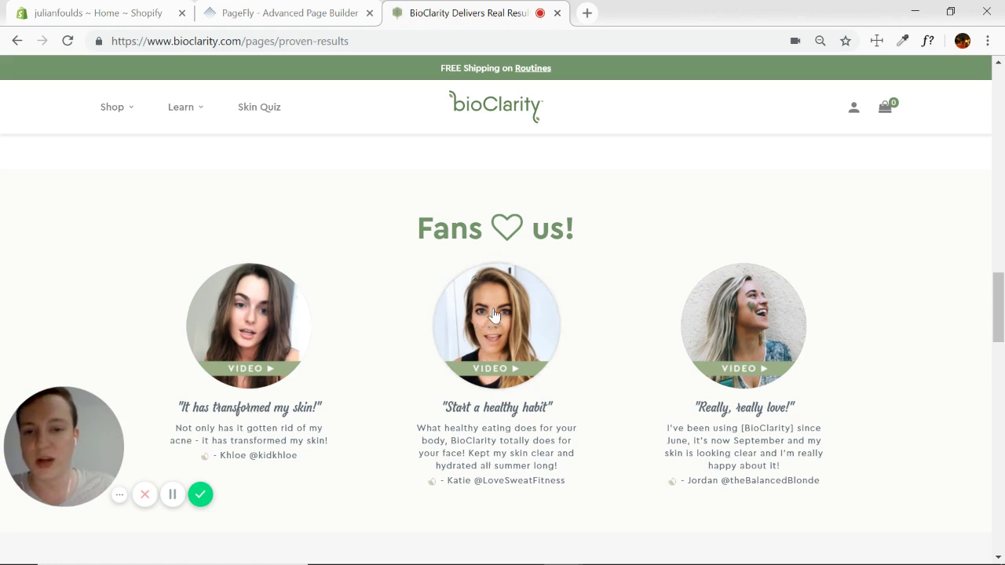
left_click(508, 364)
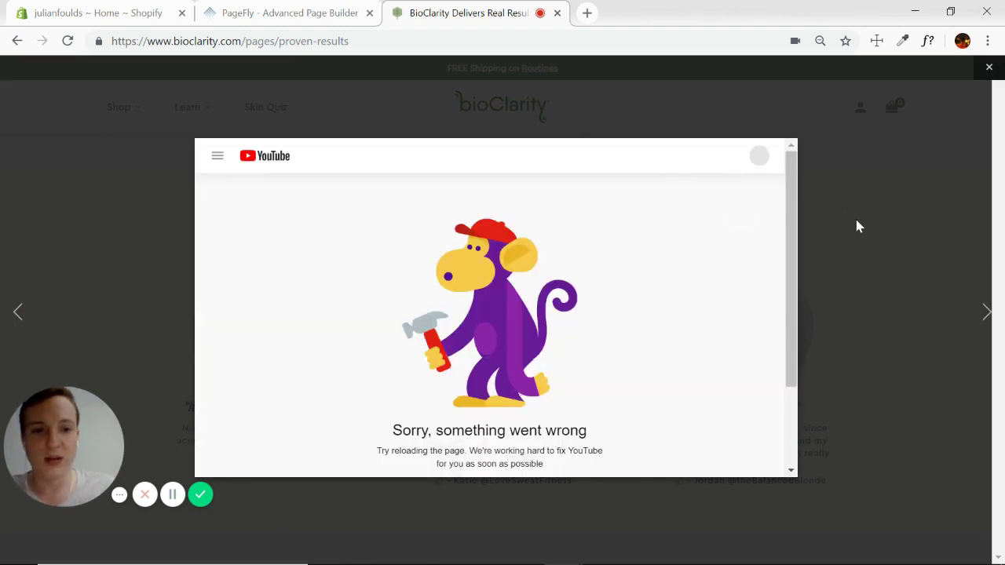
left_click(981, 69)
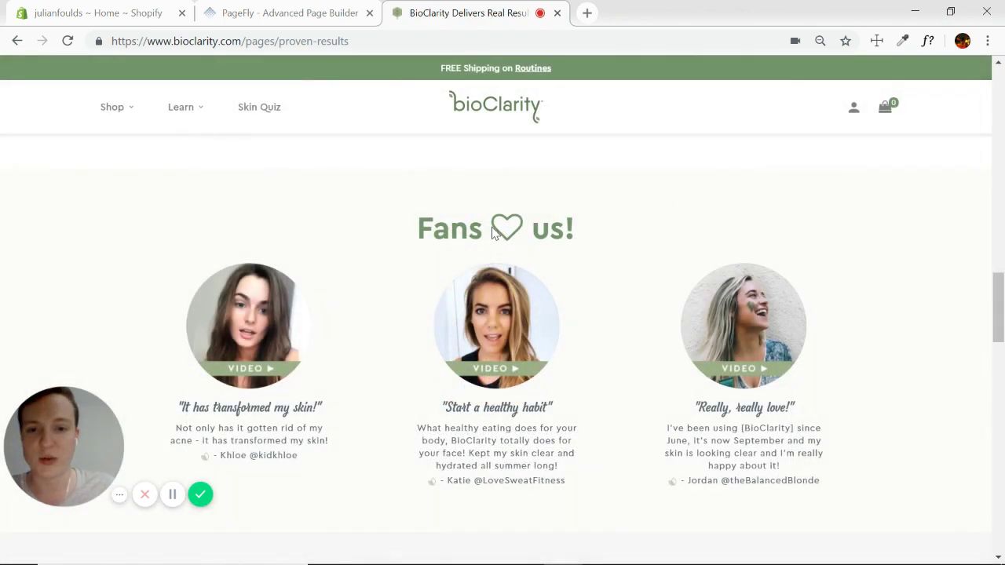
- Examine how the three-column testimonial section leads into the "Shop More Products" heading on the BioClarity page
scroll(423, 296, "down", 5)
scroll(410, 294, "up", 5)
scroll(375, 248, "down", 5)
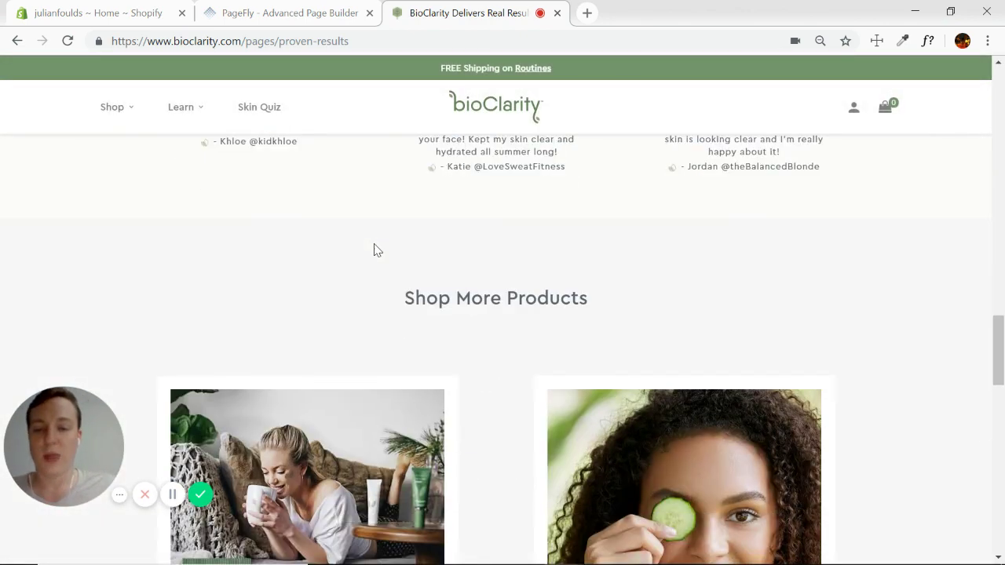
scroll(471, 298, "up", 4)
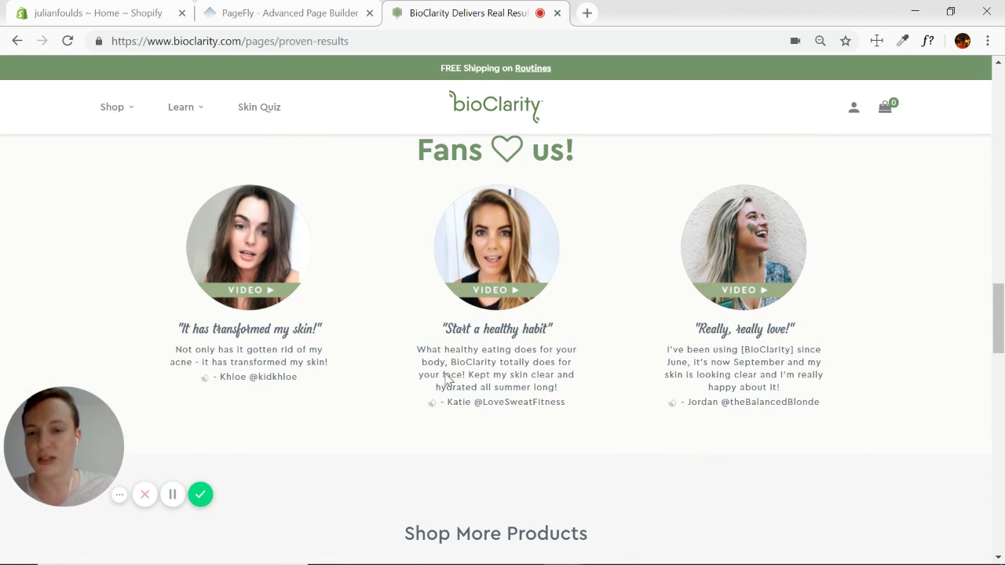
scroll(599, 354, "up", 1)
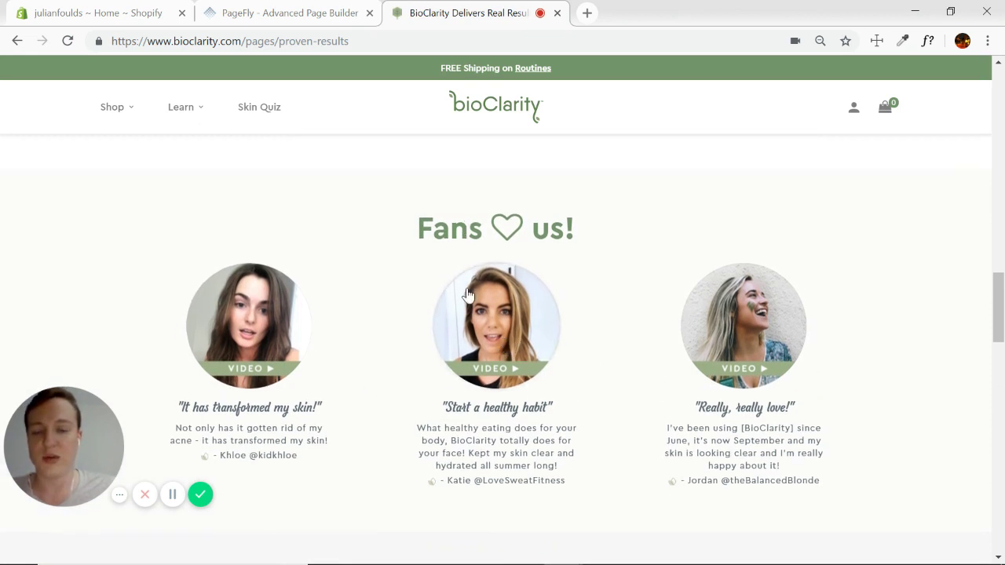
scroll(402, 342, "down", 4)
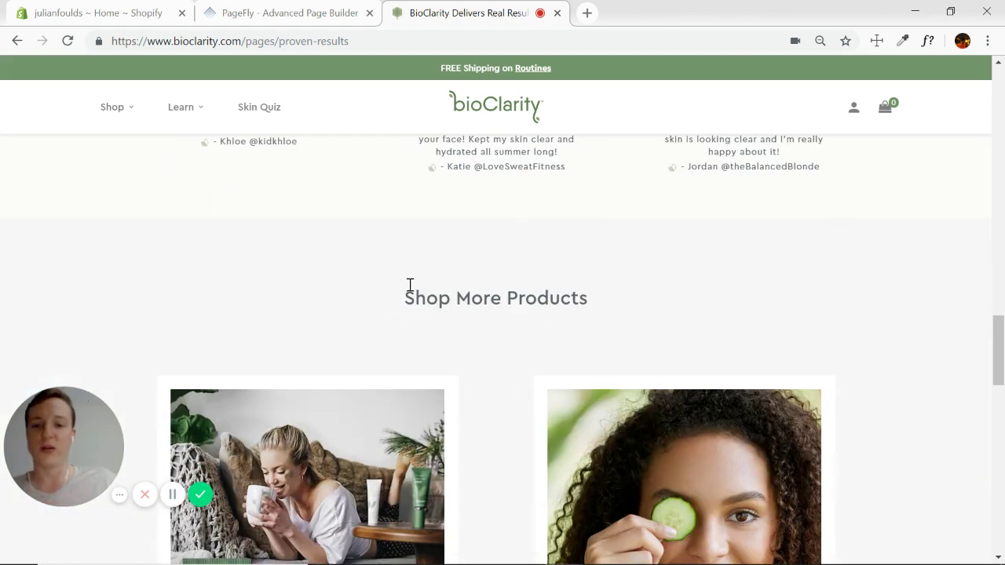
scroll(462, 329, "down", 2)
scroll(416, 259, "up", 1)
left_click_drag(405, 219, 601, 220)
left_click(417, 220)
- Switch to the PageFly editor and add a full section at the page's end containing a plain heading
left_click(288, 13)
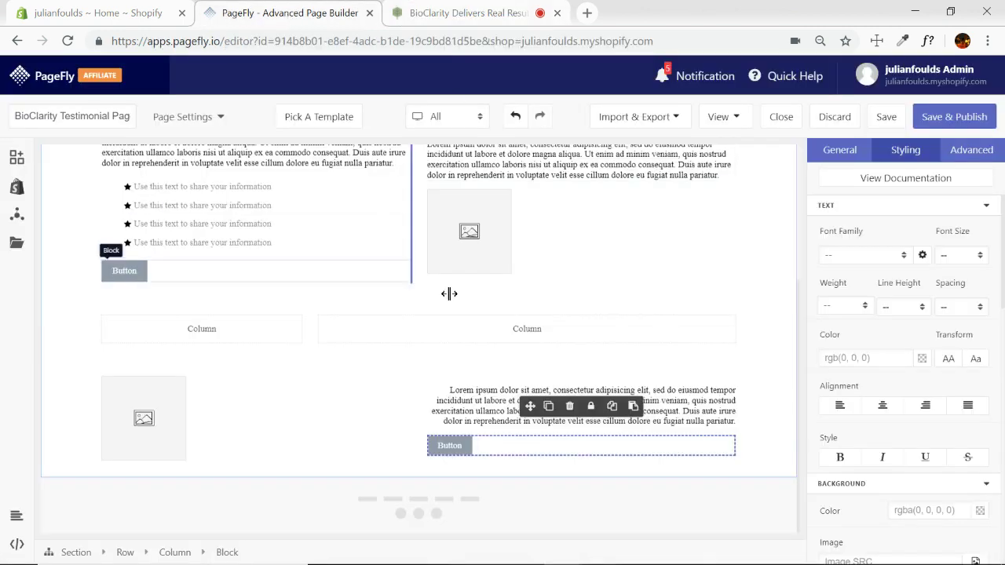
left_click(16, 157)
mouse_move(89, 211)
left_click_drag(280, 209, 426, 486)
left_click(17, 157)
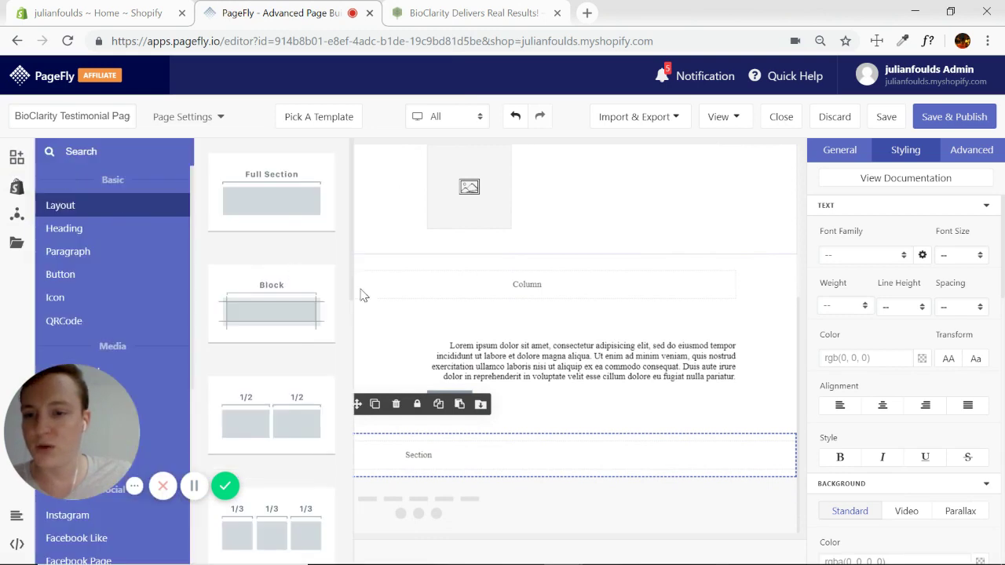
scroll(267, 308, "down", 2)
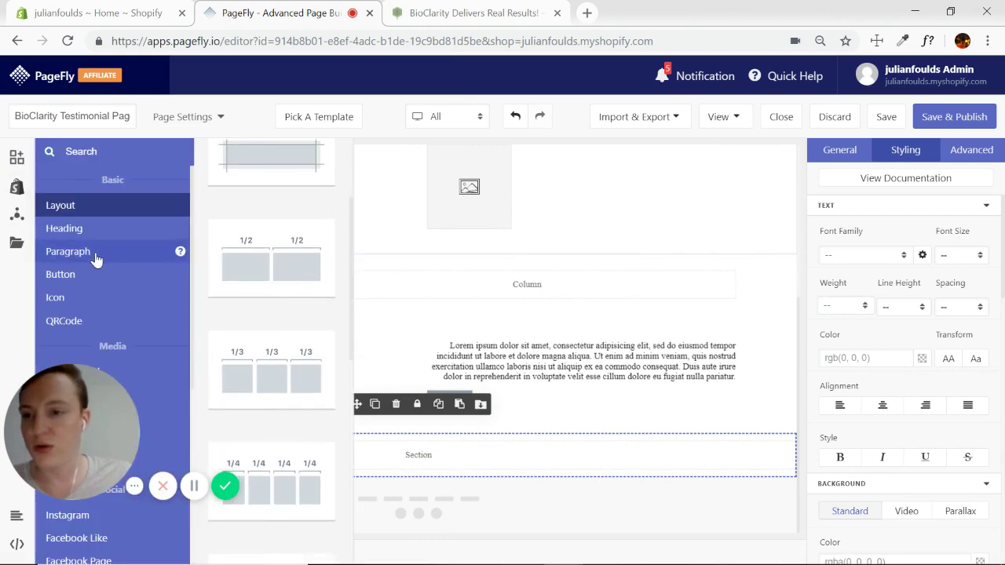
mouse_move(102, 228)
left_click_drag(274, 193, 432, 460)
- Add a row of three 1/3 columns beneath the new heading and another full section at the page's end
mouse_move(17, 158)
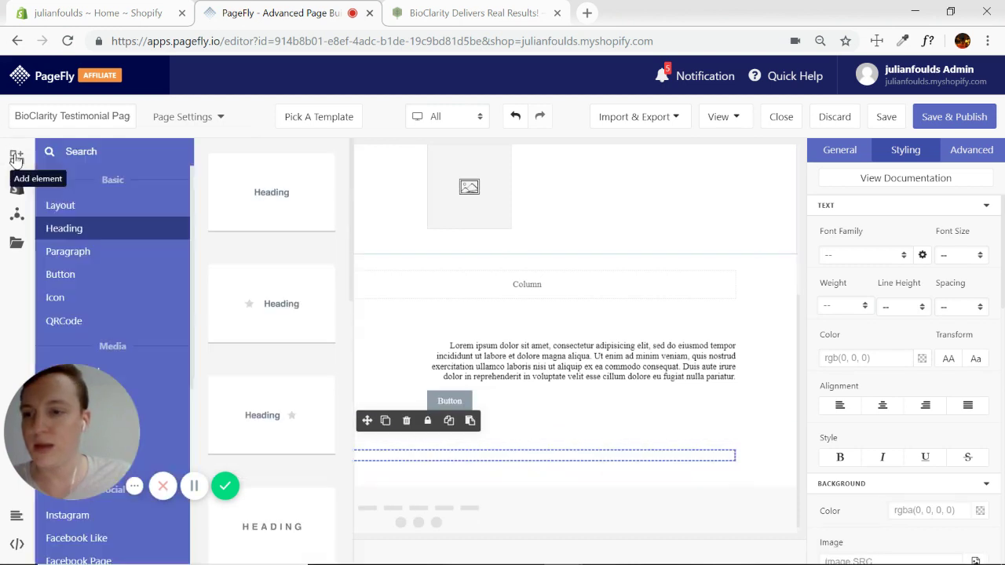
mouse_move(113, 209)
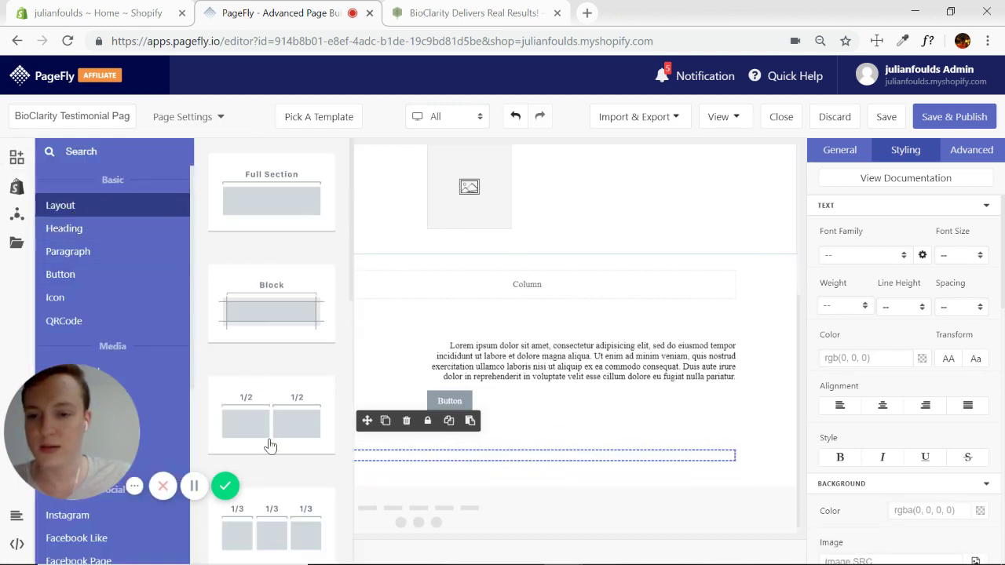
scroll(270, 446, "down", 1)
left_click_drag(270, 449, 427, 463)
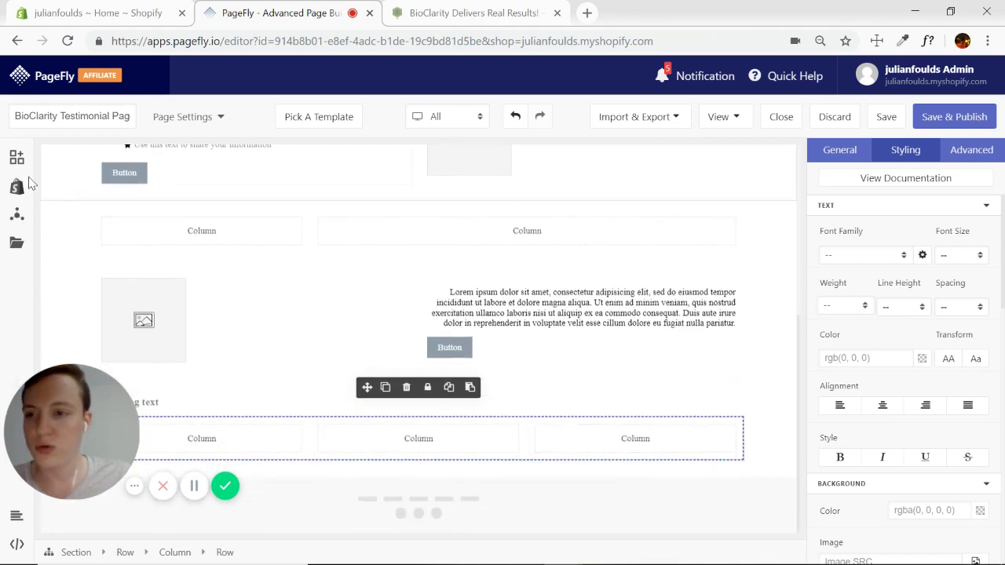
left_click(17, 157)
left_click_drag(233, 200, 410, 476)
- Switch to the BioClarity page and compare the "Shop More Products" cards with the testimonials section above them
left_click(519, 14)
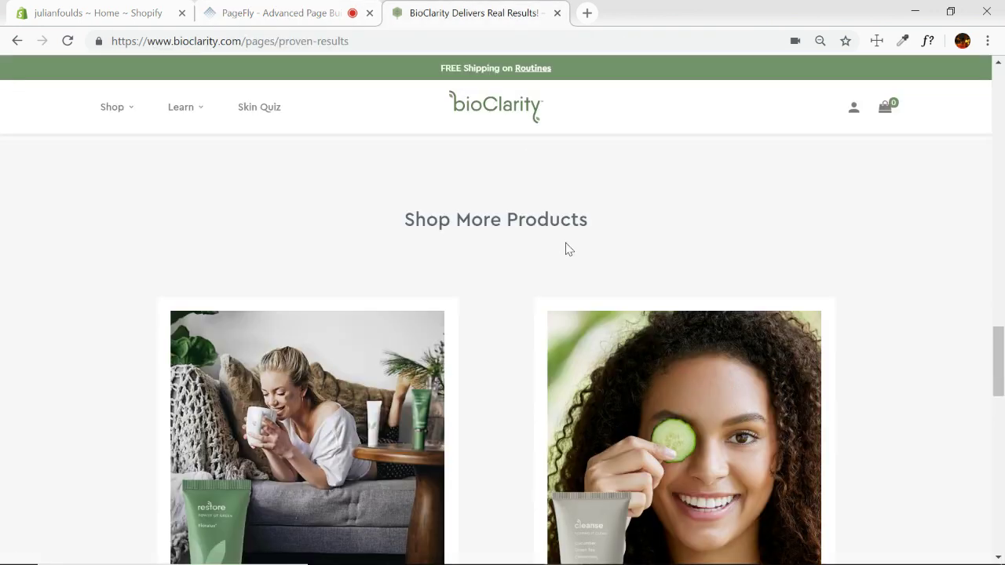
scroll(489, 312, "down", 3)
scroll(455, 296, "down", 2)
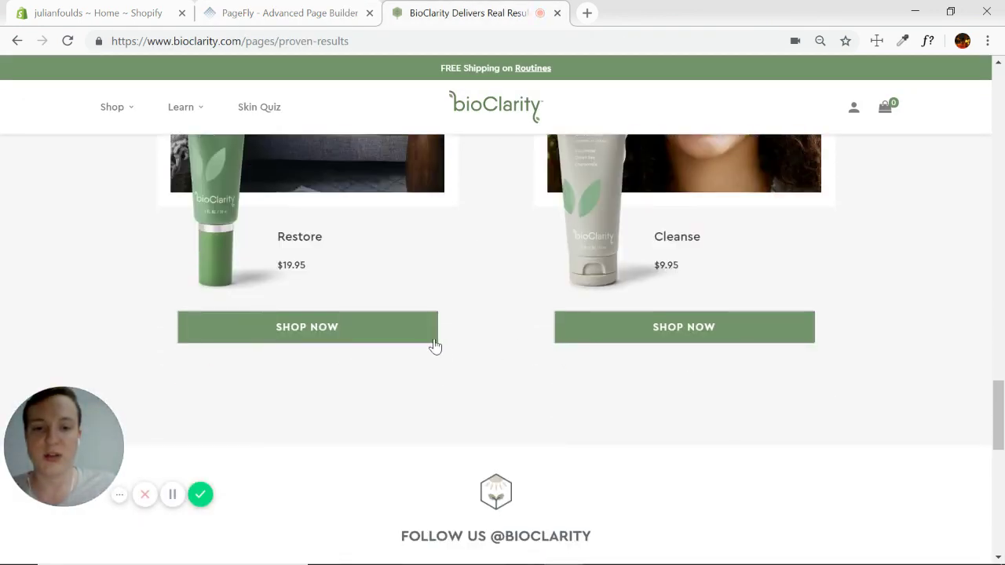
scroll(456, 322, "up", 5)
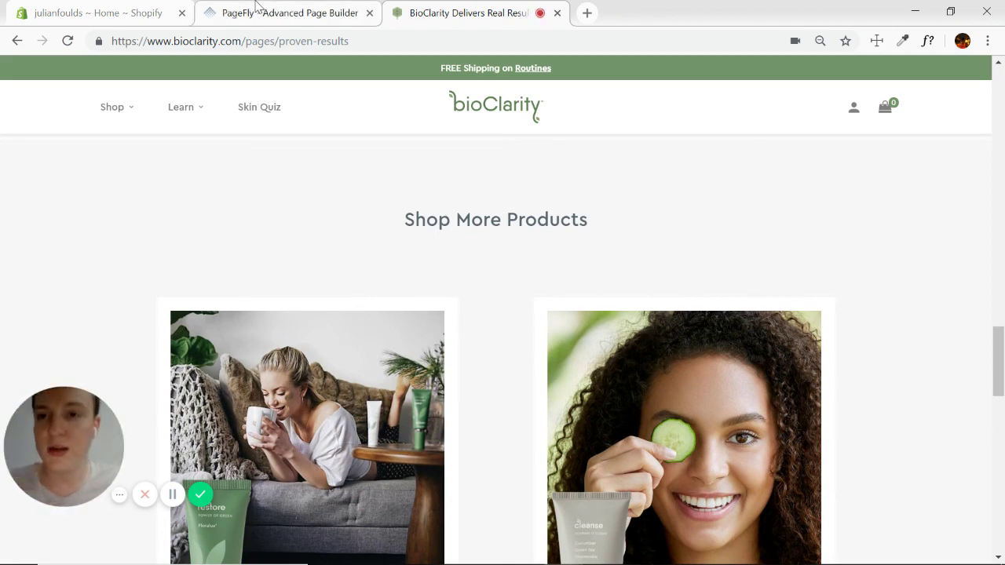
left_click(288, 12)
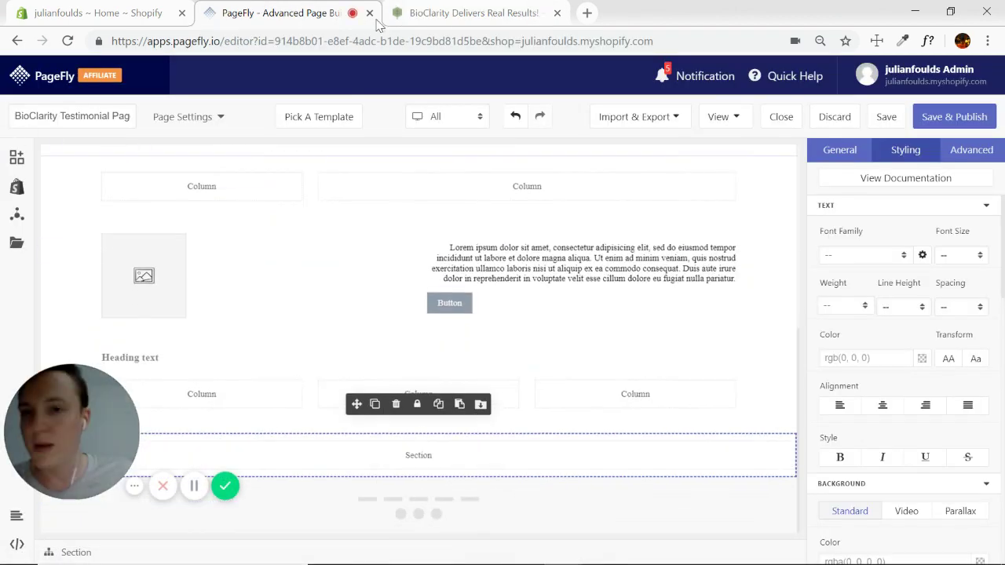
left_click(471, 12)
scroll(232, 236, "up", 2)
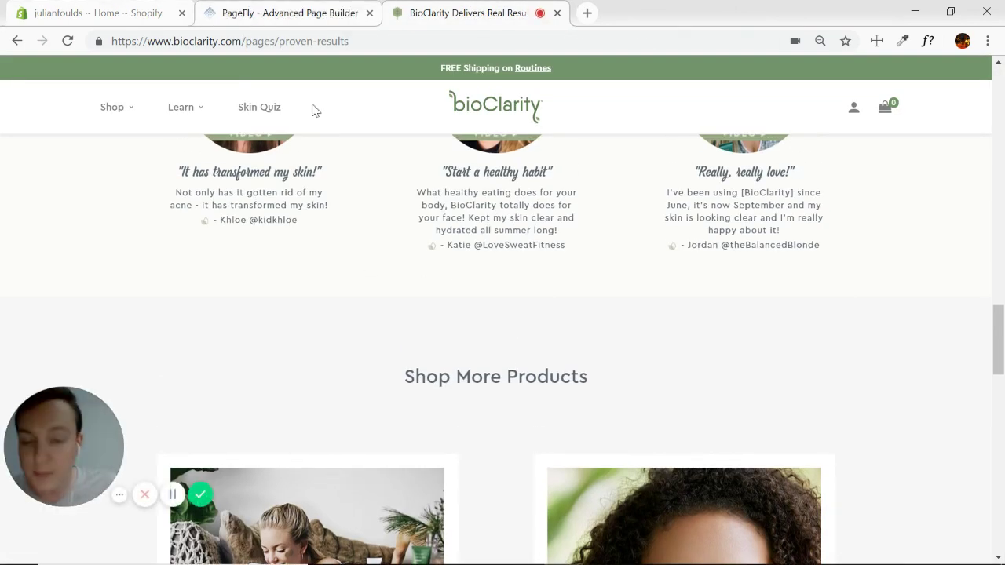
- Switch to the PageFly editor and place a plain heading in the empty section at the page's end
left_click(290, 14)
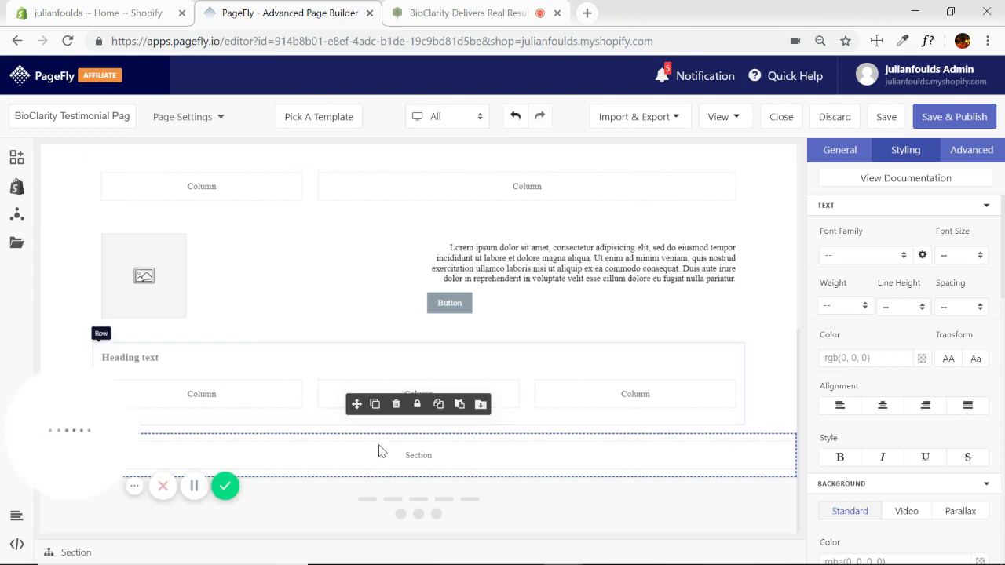
left_click(17, 157)
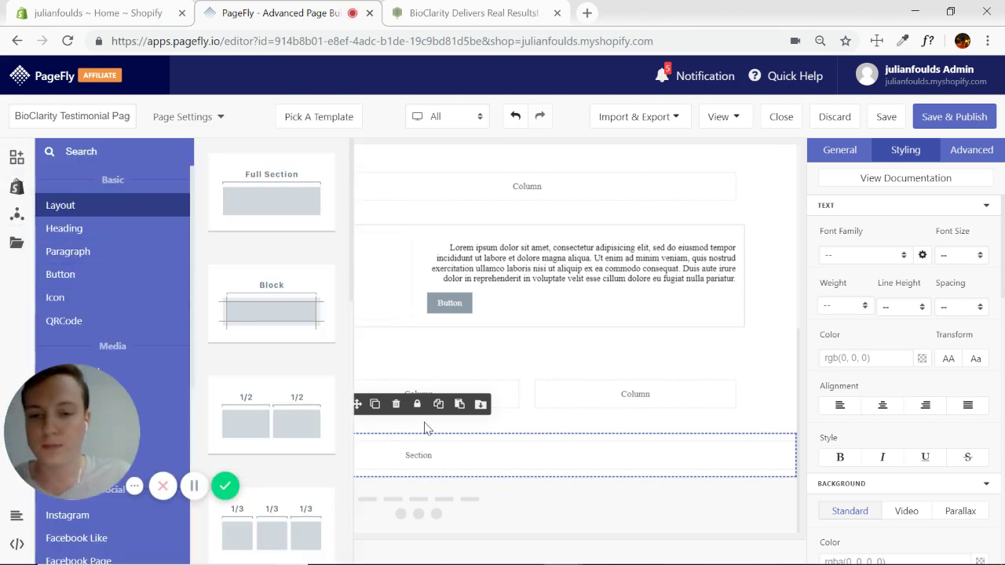
left_click(157, 229)
left_click_drag(266, 193, 427, 456)
- Check BioClarity's "Shop More Products" layout and add a full section with two 1/2 columns at the end of the PageFly page
left_click(475, 12)
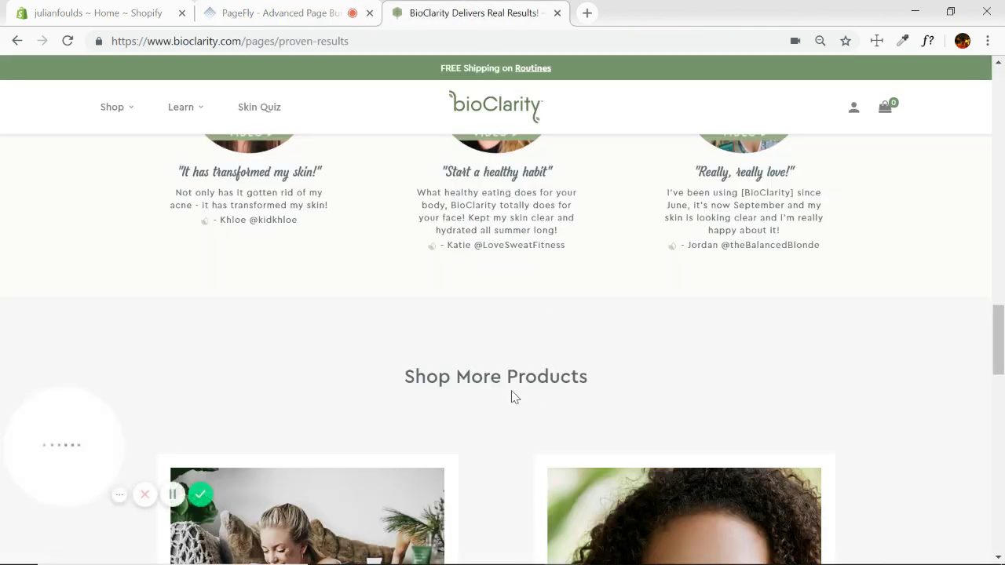
scroll(518, 369, "down", 2)
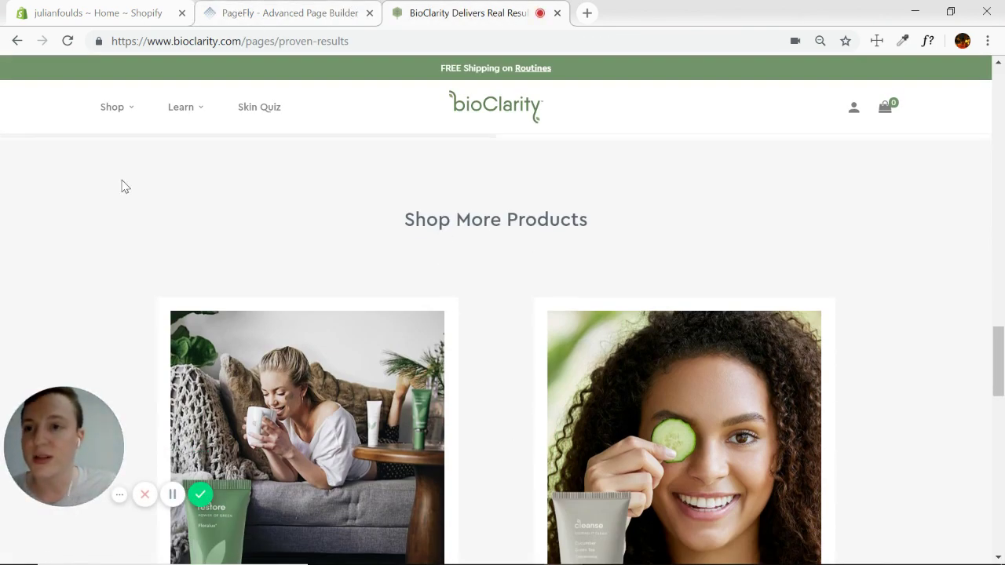
left_click(271, 16)
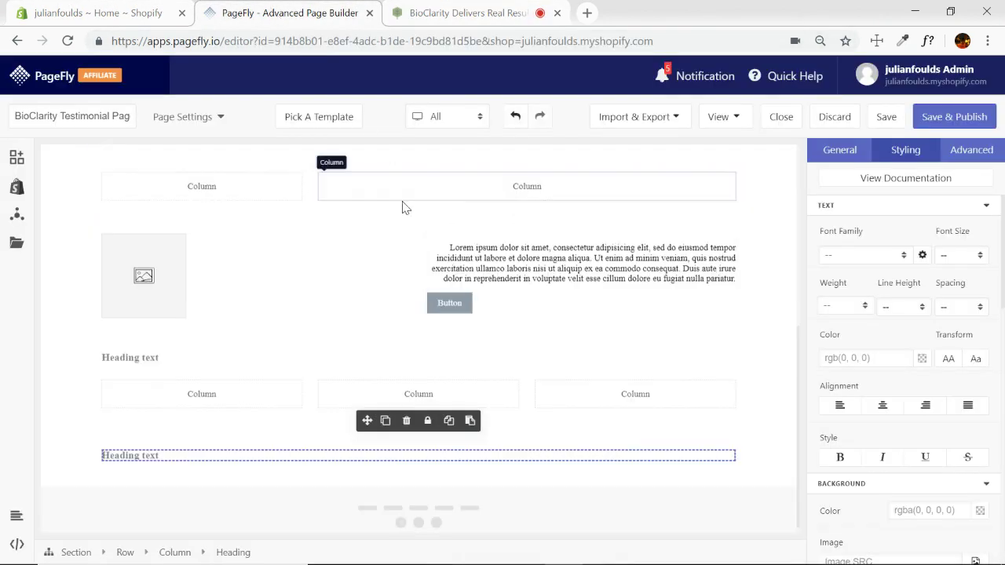
left_click(16, 157)
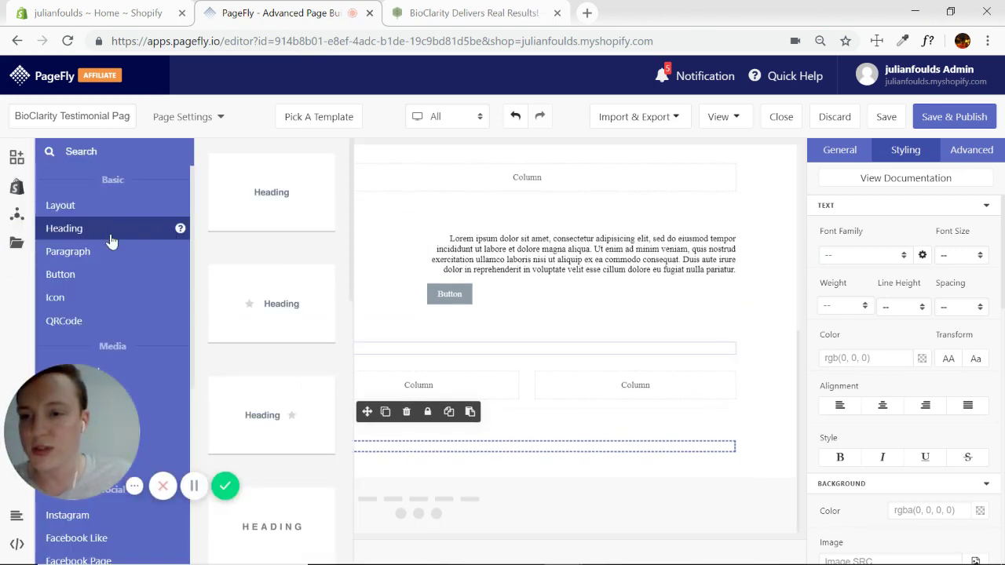
left_click(57, 205)
left_click_drag(312, 211, 494, 466)
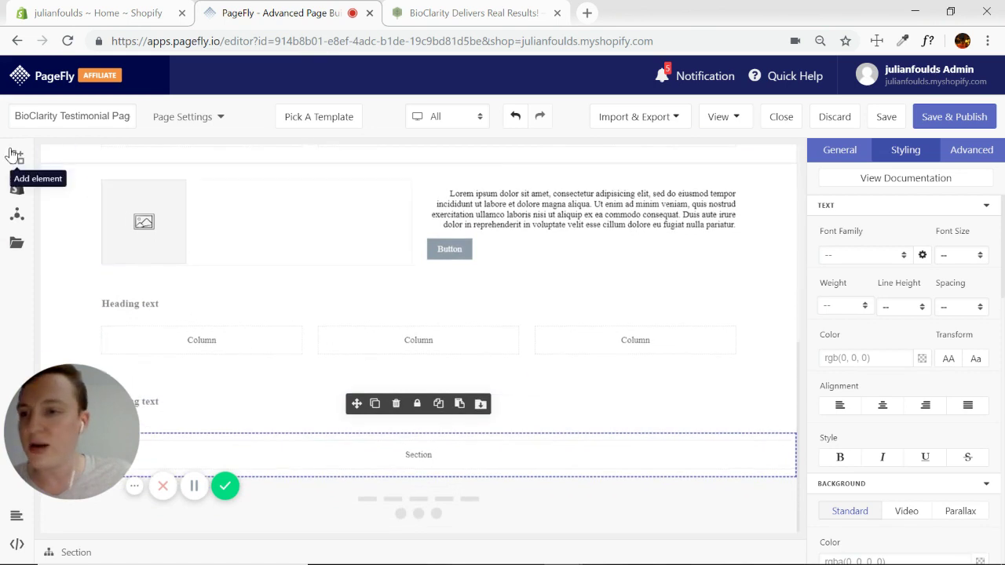
left_click(15, 158)
left_click_drag(281, 432, 425, 462)
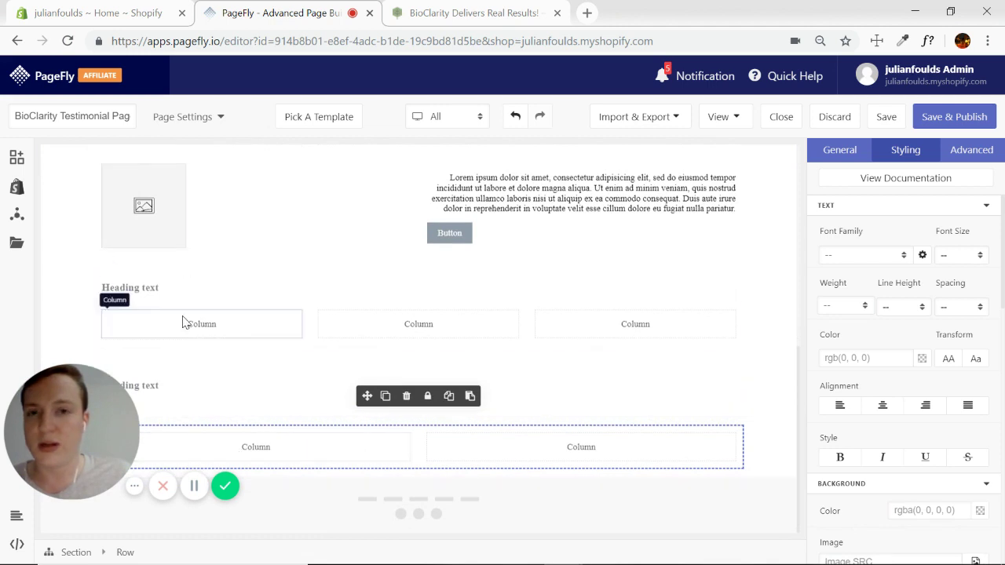
- Place a plain image in the first of the two 1/2 columns at the page's end
left_click(17, 157)
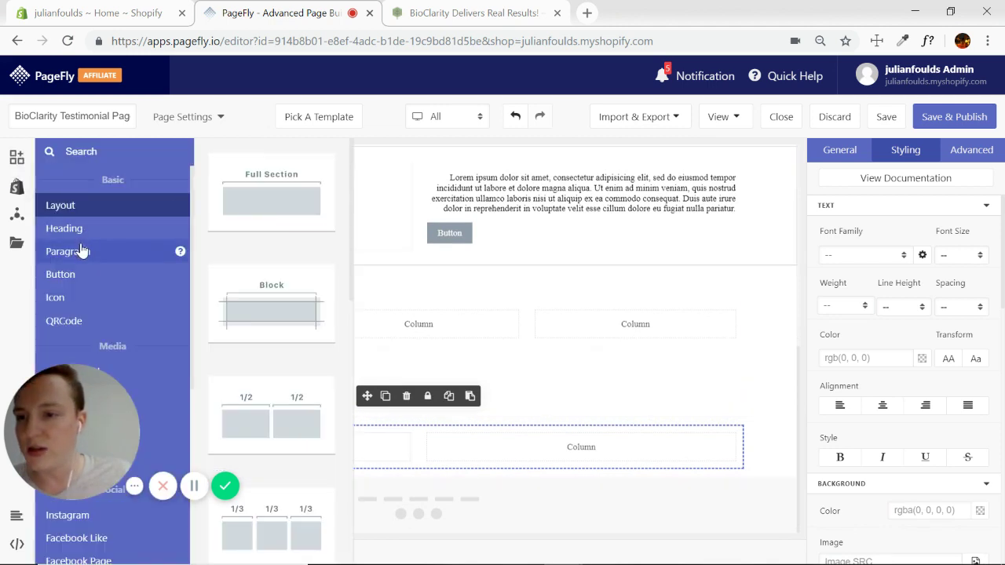
scroll(110, 292, "down", 2)
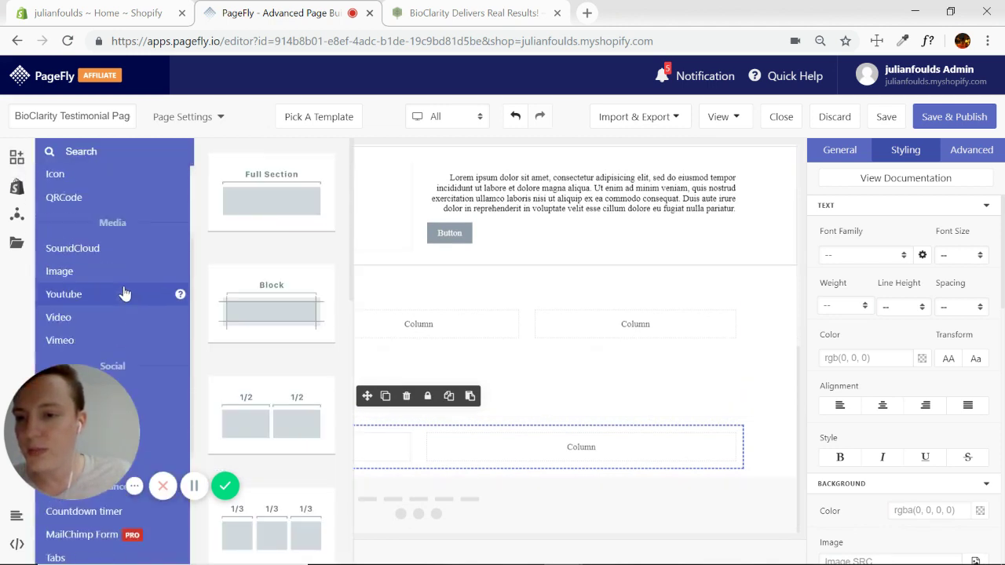
mouse_move(83, 238)
left_click_drag(267, 190, 246, 449)
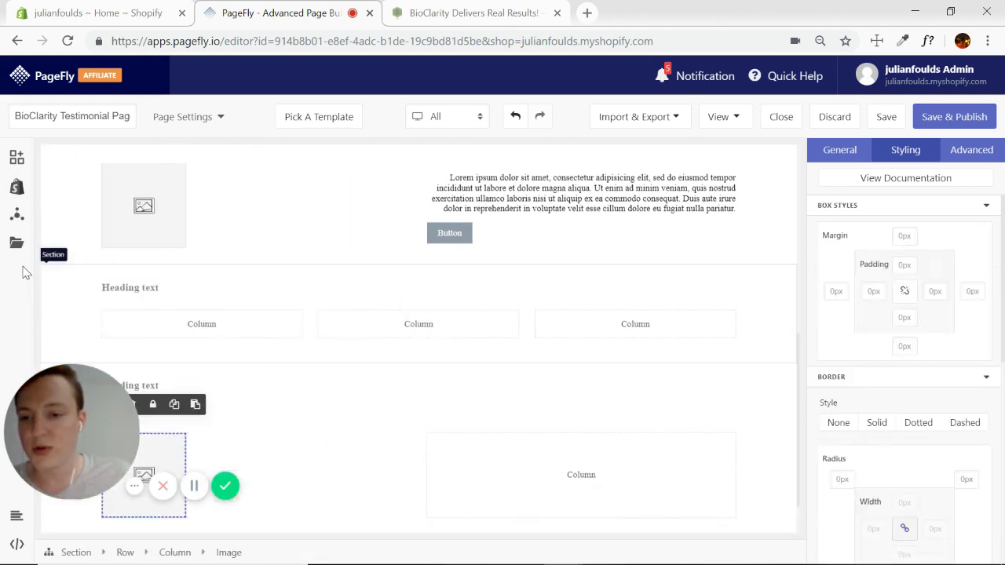
- Add a block beneath the image in the first 1/2 column and place a solid button inside it
left_click(18, 161)
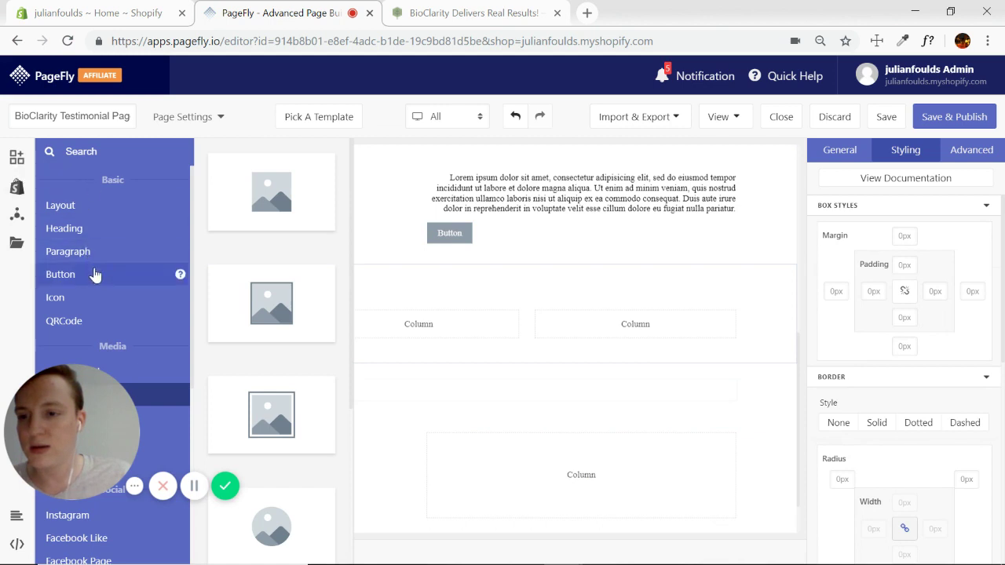
mouse_move(180, 204)
left_click_drag(281, 326, 250, 504)
scroll(297, 449, "down", 1)
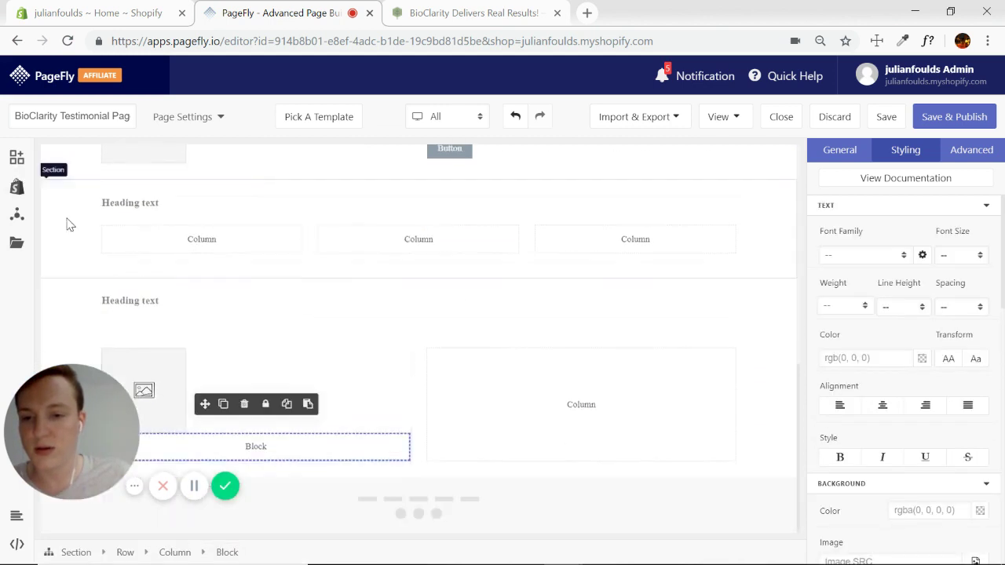
left_click(17, 160)
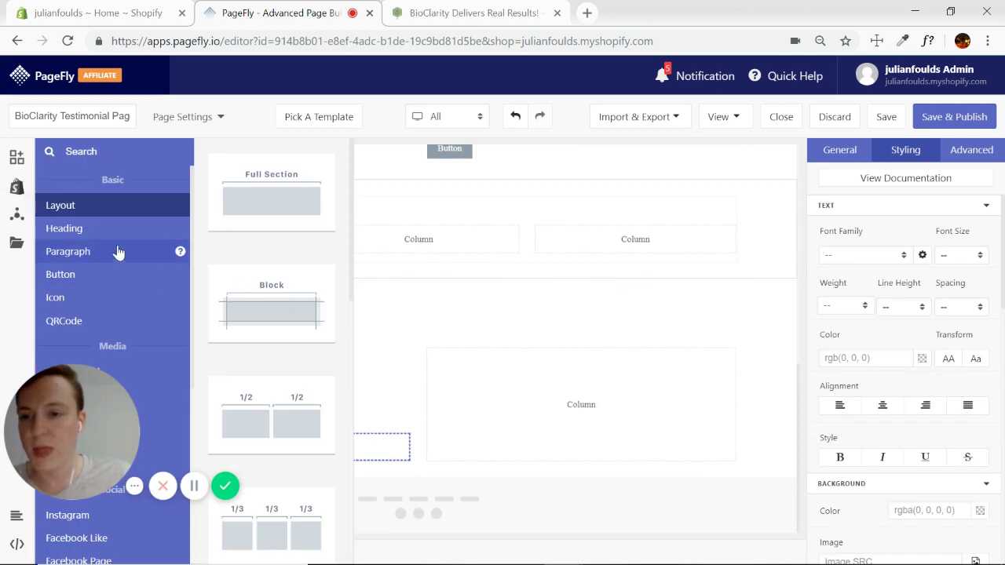
mouse_move(100, 270)
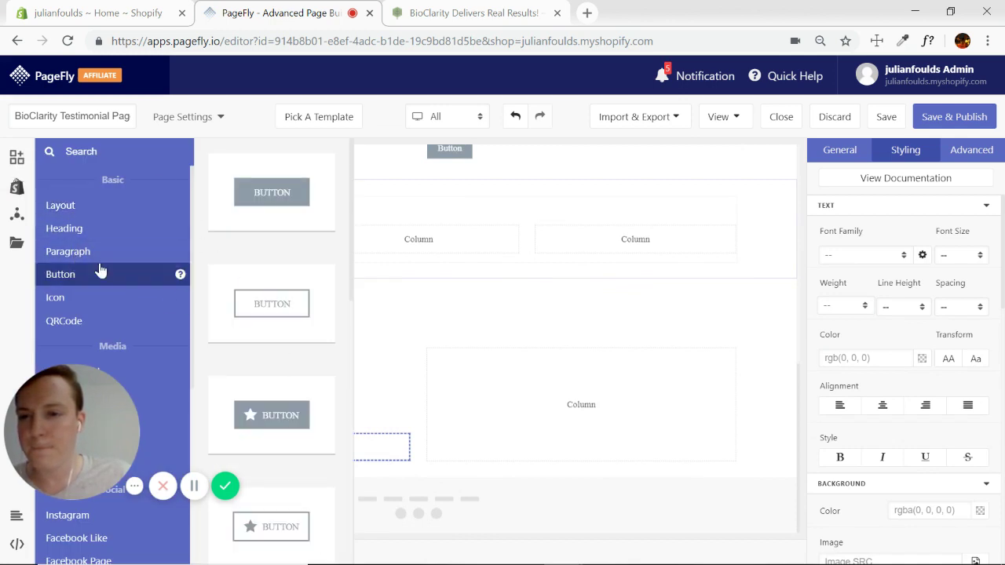
left_click_drag(283, 196, 304, 444)
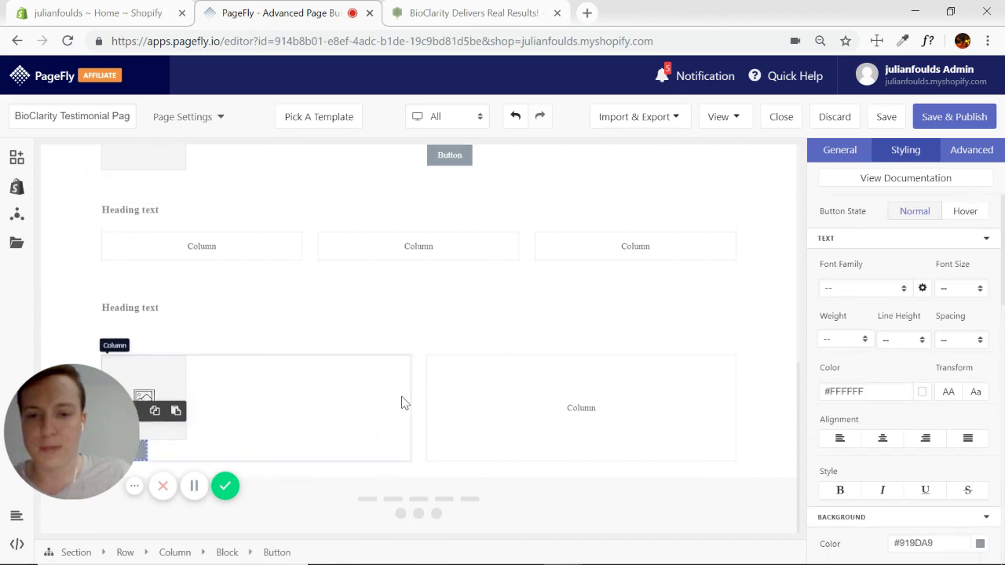
- Delete the empty second column and duplicate the column holding the image and button in its place
left_click(592, 366)
left_click(571, 328)
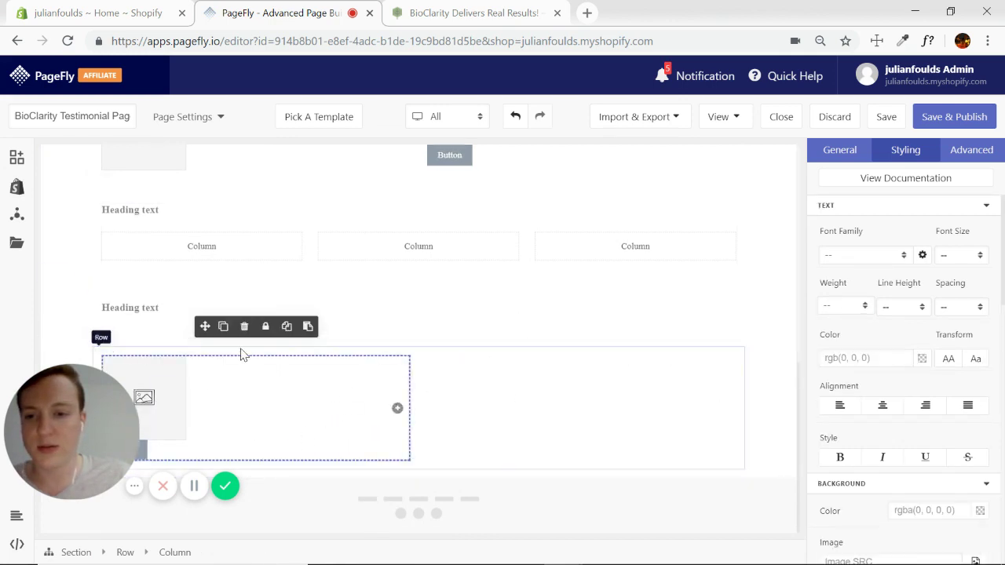
left_click(223, 326)
left_click(617, 404)
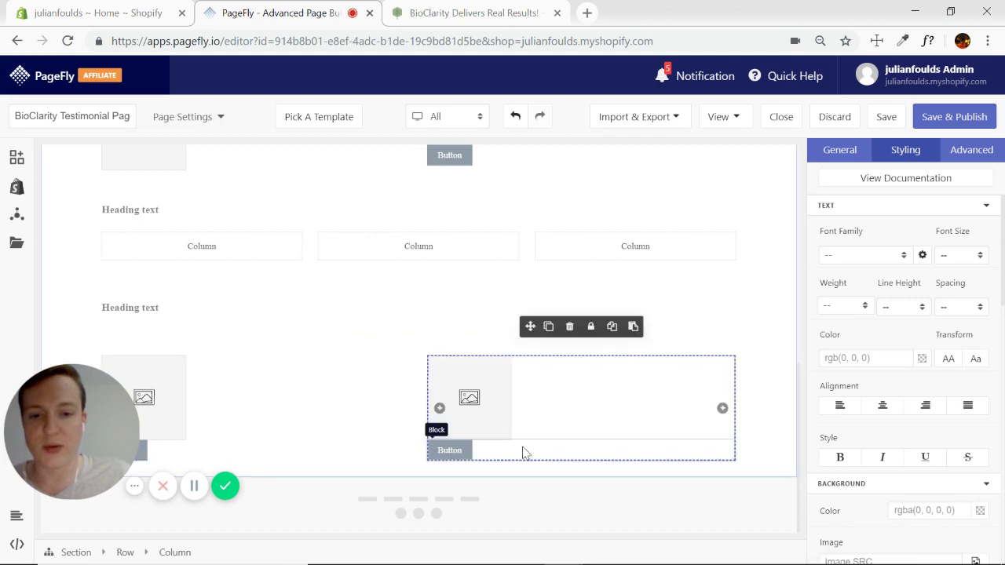
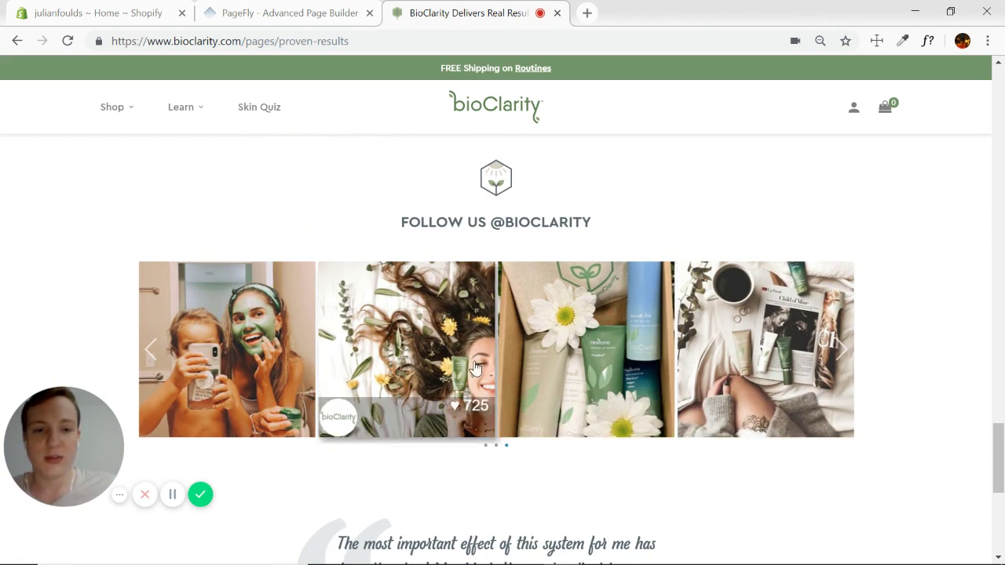
left_click(840, 350)
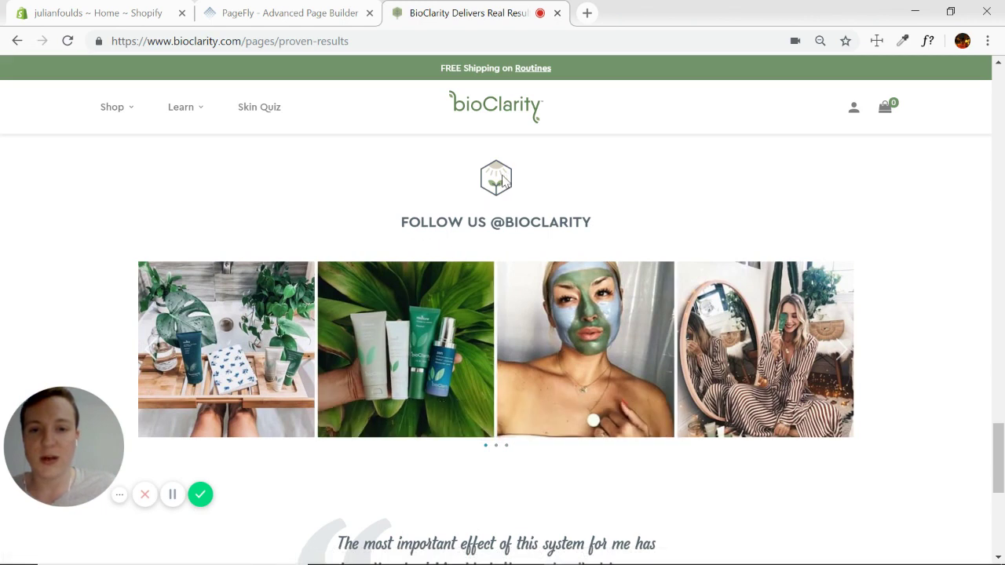
left_click_drag(517, 189, 514, 192)
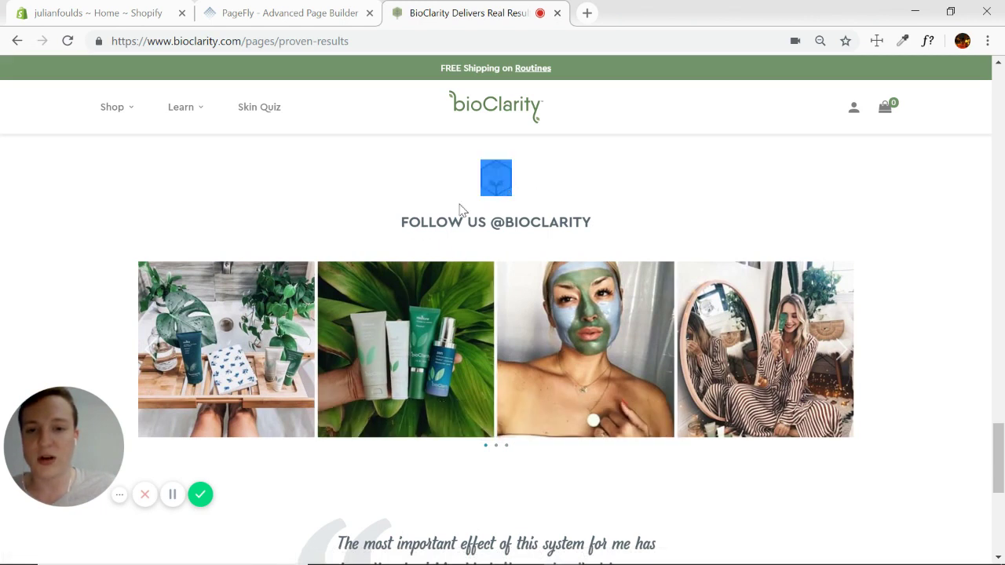
left_click_drag(400, 227, 676, 220)
left_click(917, 331)
scroll(916, 329, "down", 1)
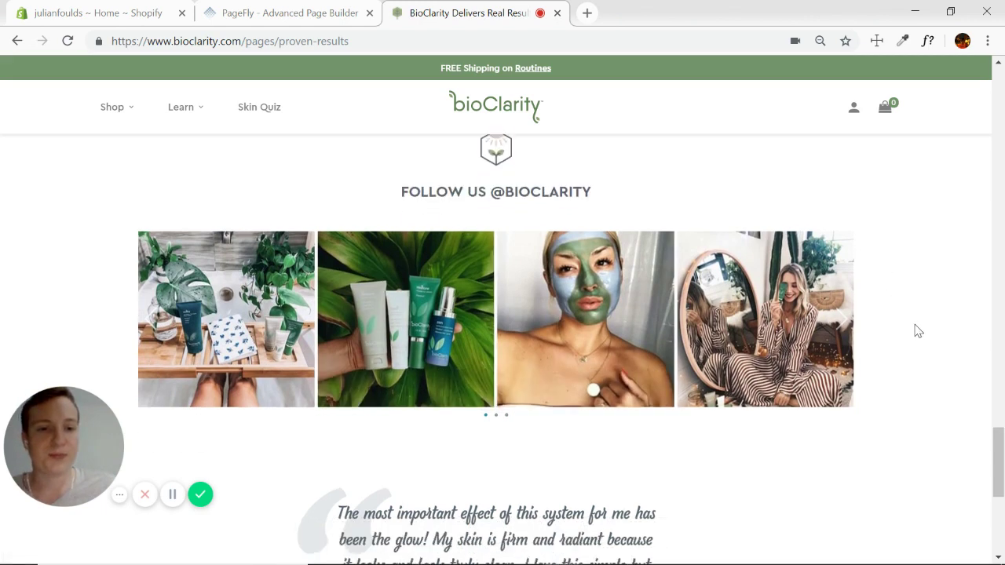
scroll(890, 390, "down", 3)
scroll(891, 390, "up", 3)
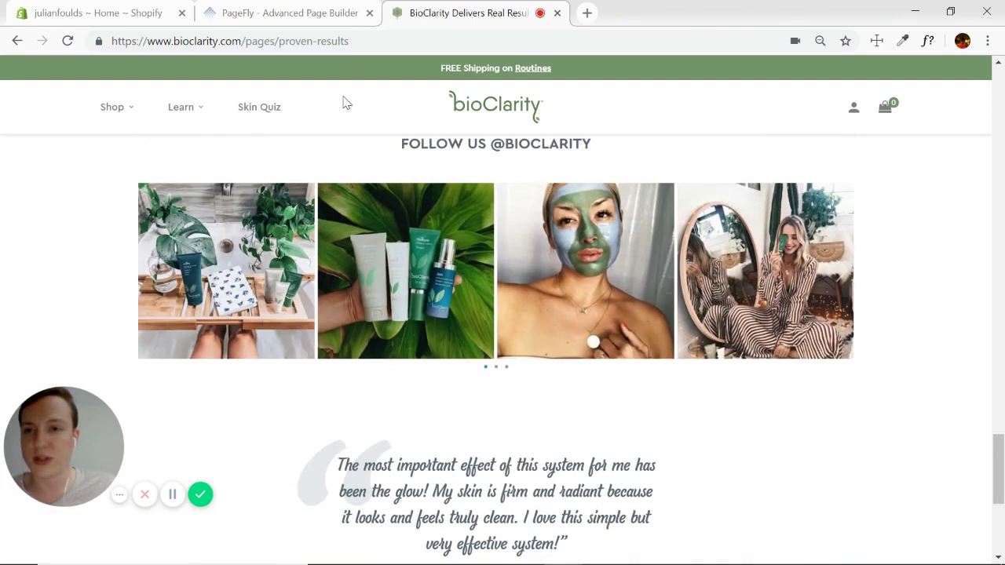
- Switch to the PageFly editor and add another full section at the page's end
left_click(298, 12)
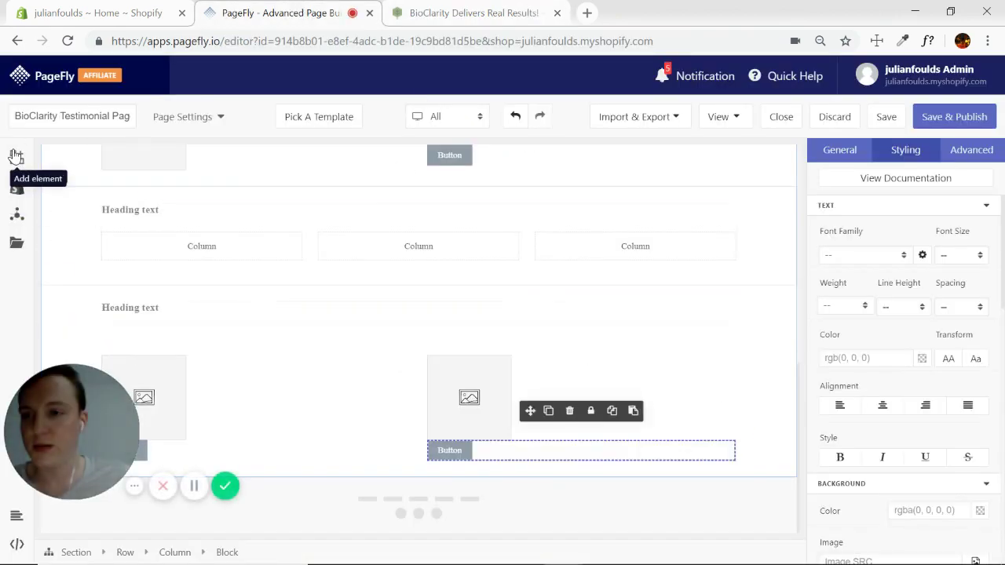
left_click(17, 157)
left_click_drag(292, 179, 431, 482)
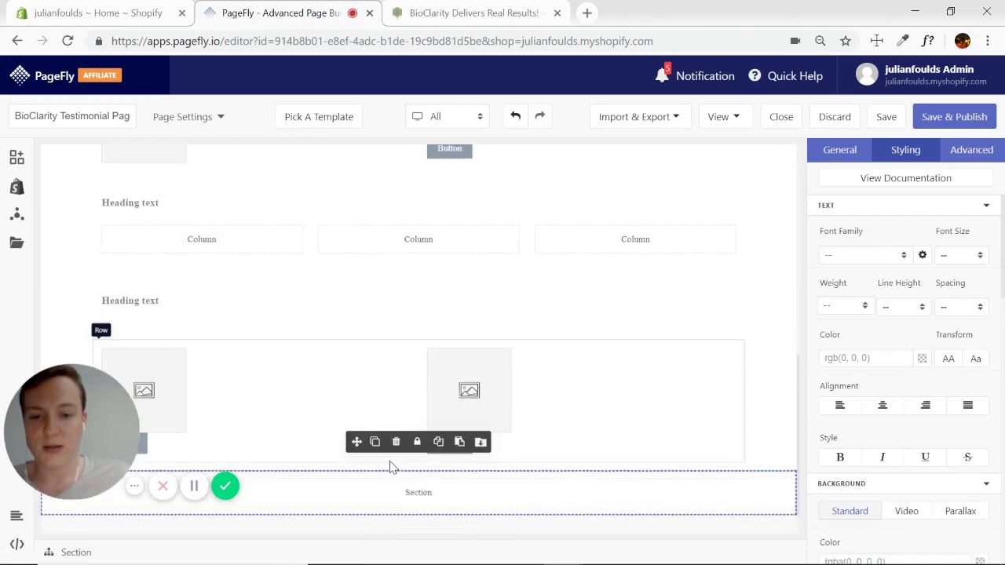
left_click(16, 157)
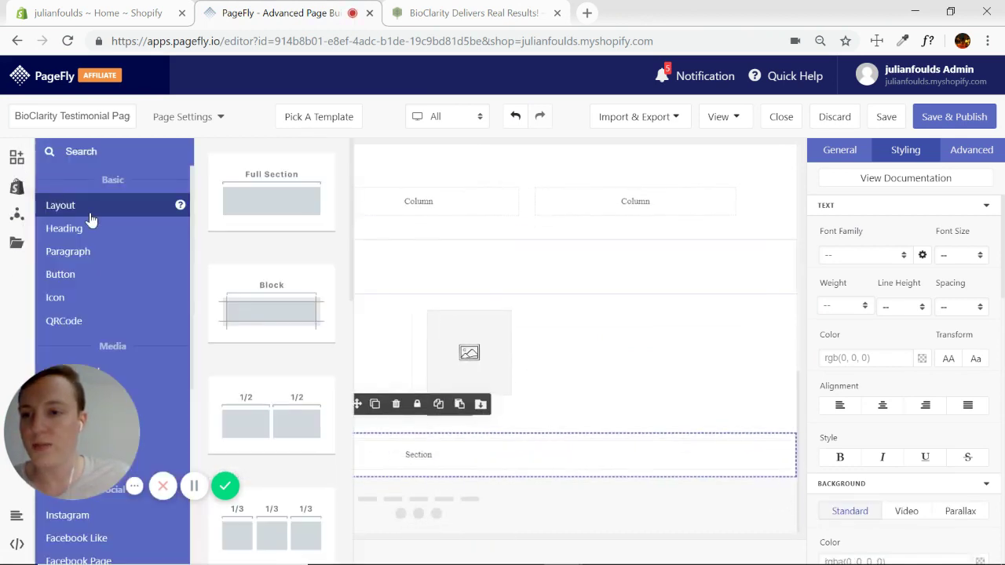
left_click(161, 227)
left_click_drag(256, 198, 4, 302)
- Place a block in the empty section at the page's end and put a plain image inside it
left_click(16, 157)
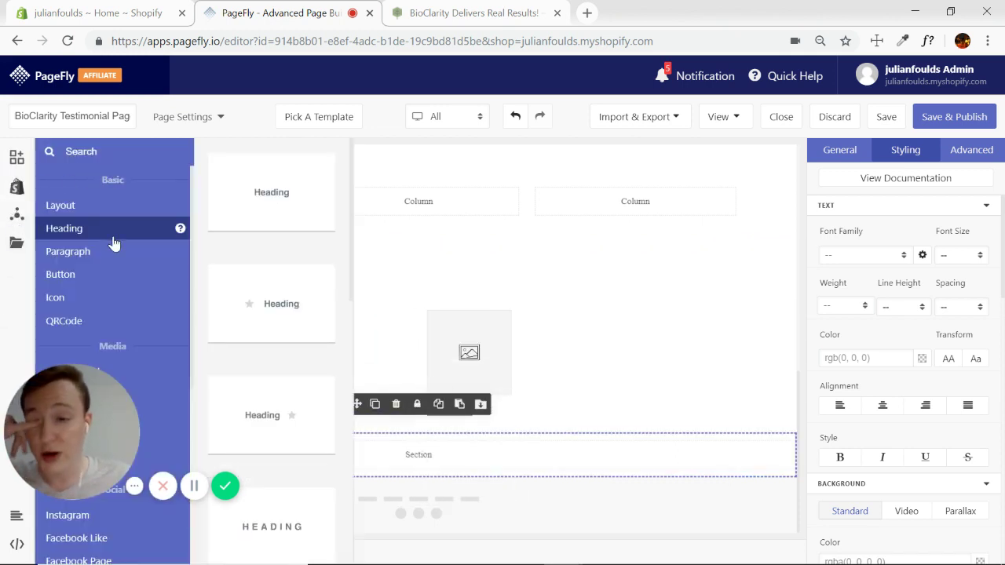
left_click(47, 208)
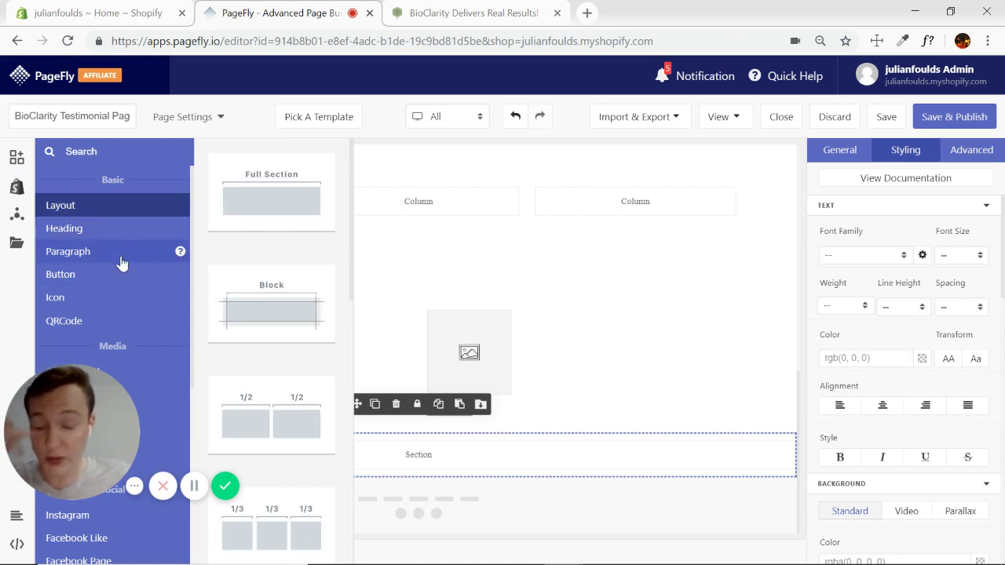
left_click_drag(291, 338, 430, 459)
left_click(16, 157)
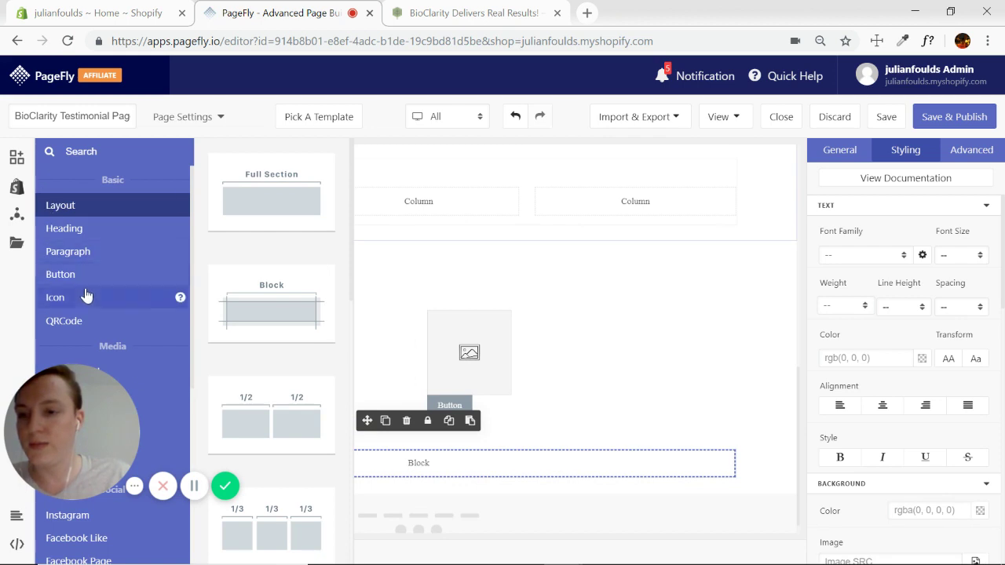
scroll(87, 296, "down", 1)
left_click(79, 318)
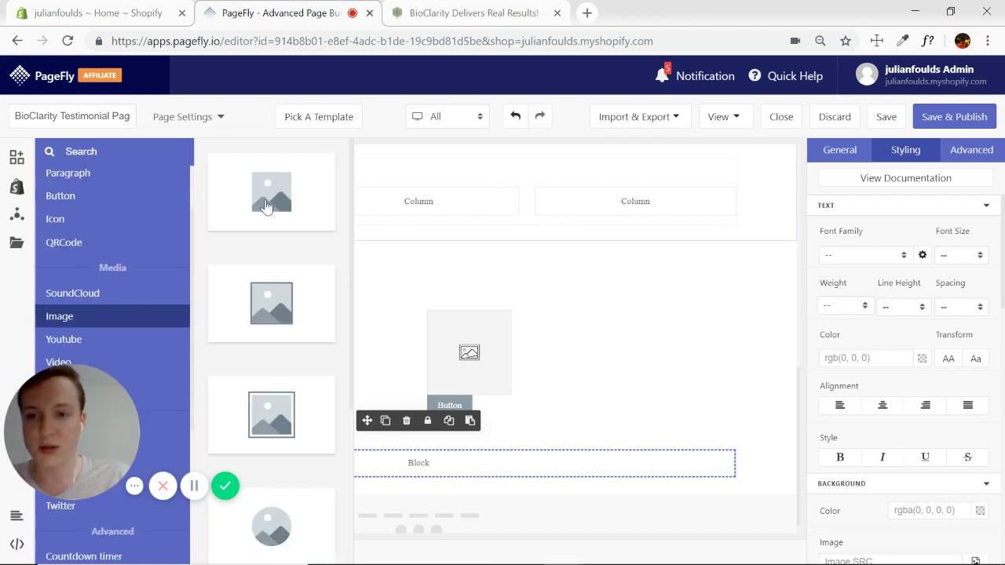
left_click_drag(278, 184, 428, 472)
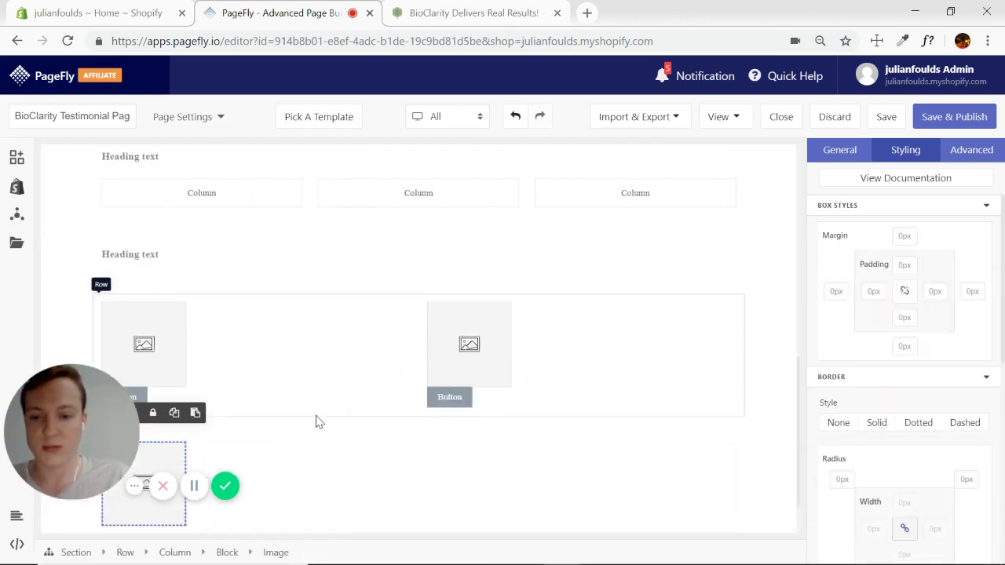
- Add a plain heading beneath the block with the image in the last section
left_click(18, 161)
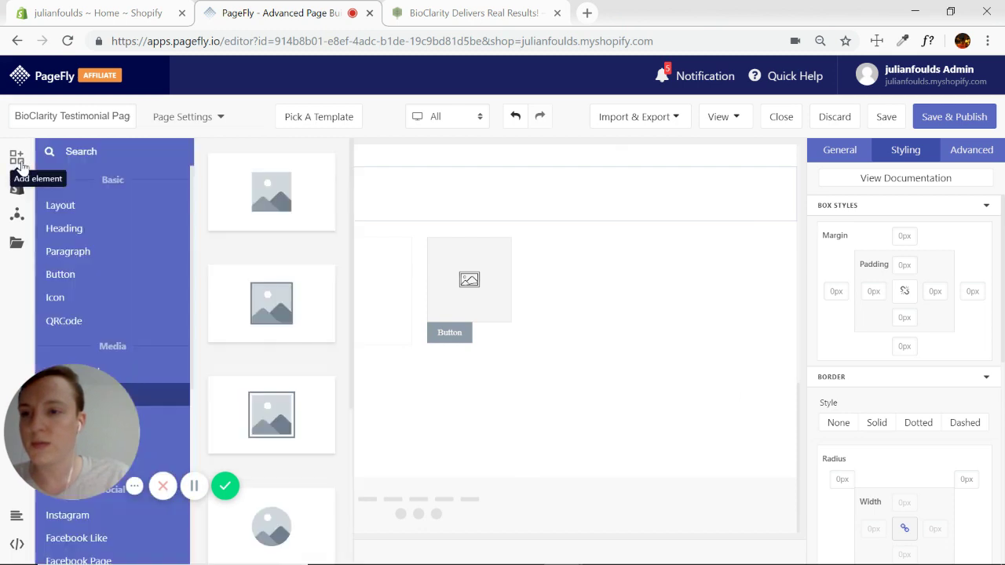
left_click(79, 228)
left_click_drag(264, 195, 417, 458)
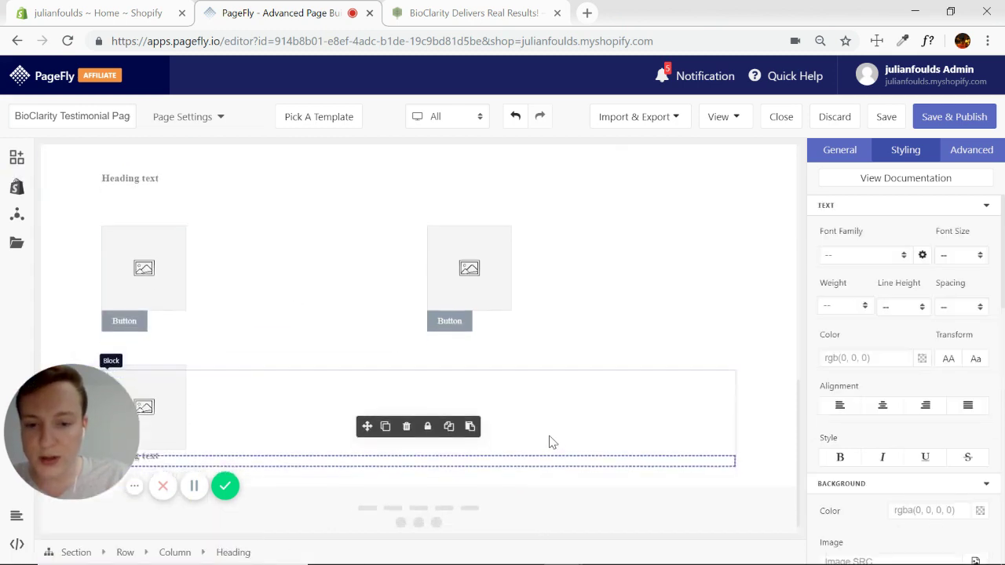
- Search the elements for "slideshow" and place the three-image slideshow variant beneath the heading in the last section
left_click(16, 158)
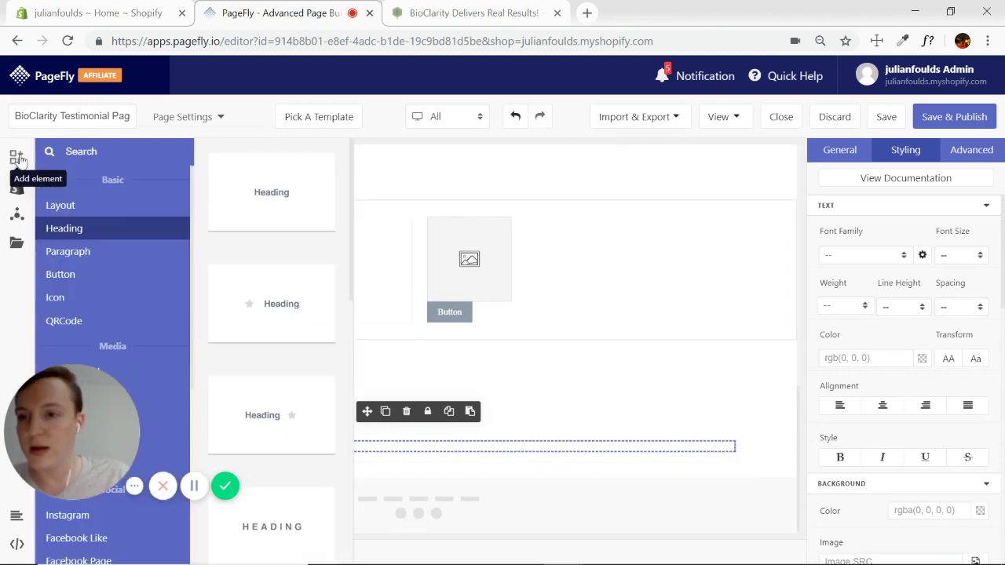
type("slideshow")
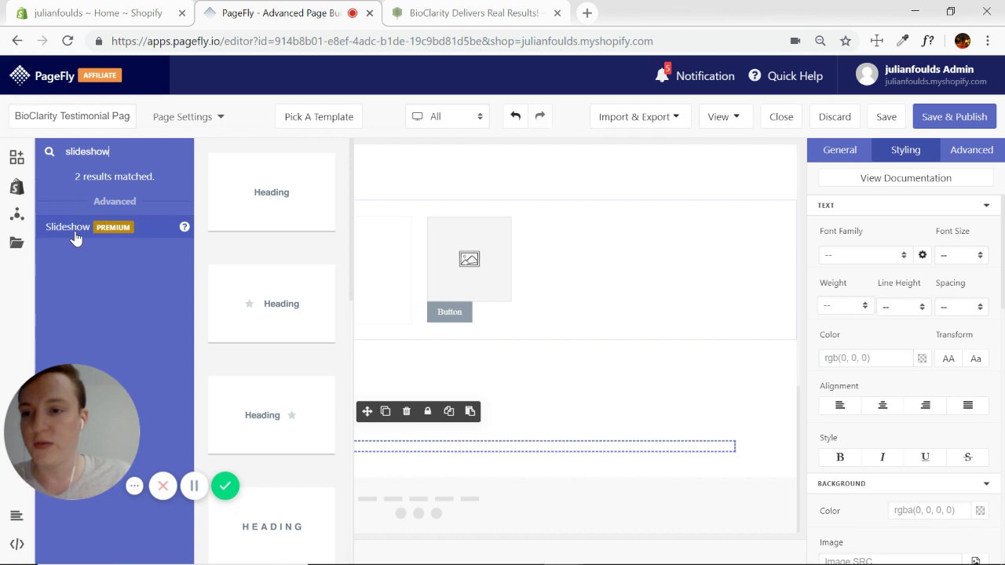
left_click(78, 236)
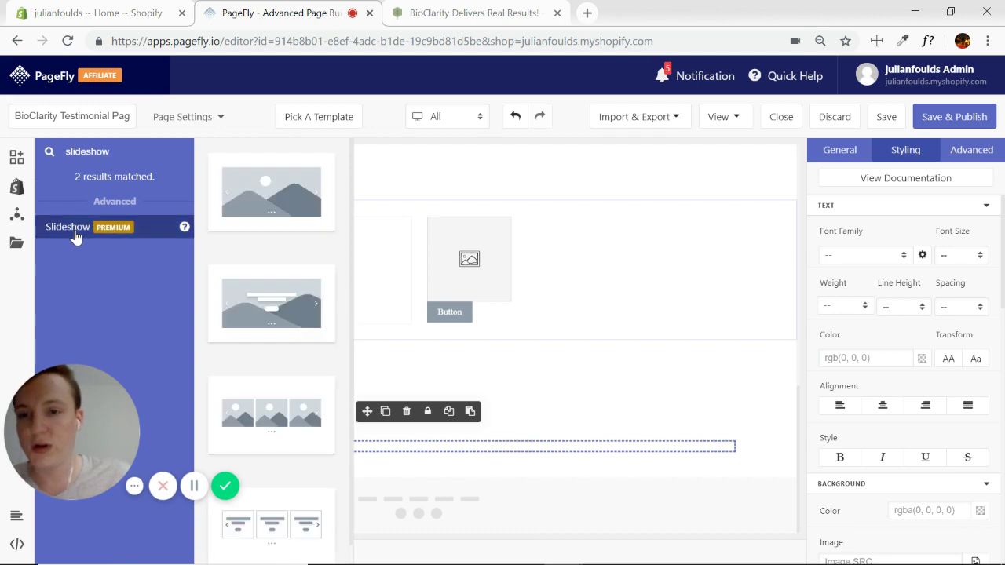
scroll(265, 247, "down", 1)
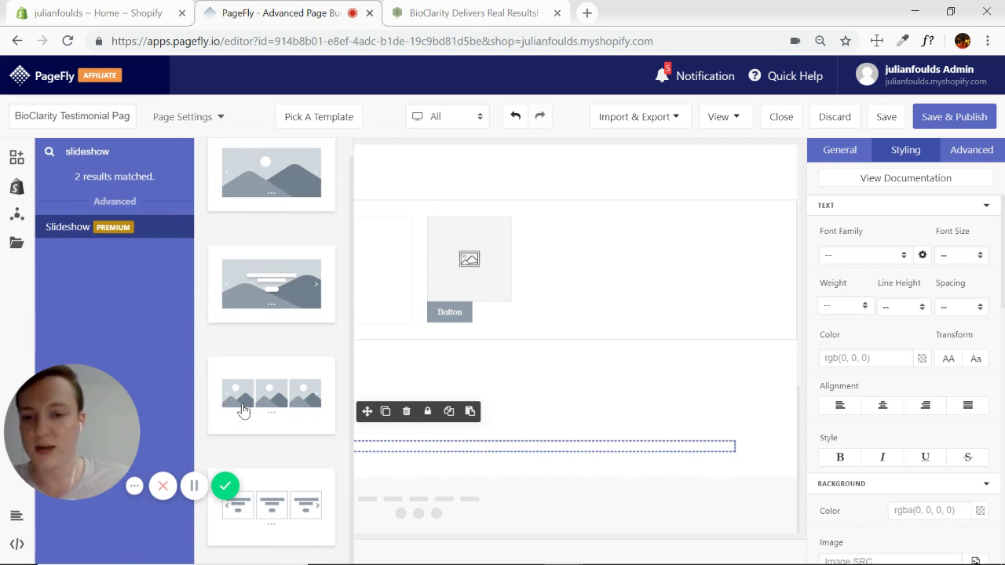
left_click_drag(271, 396, 392, 456)
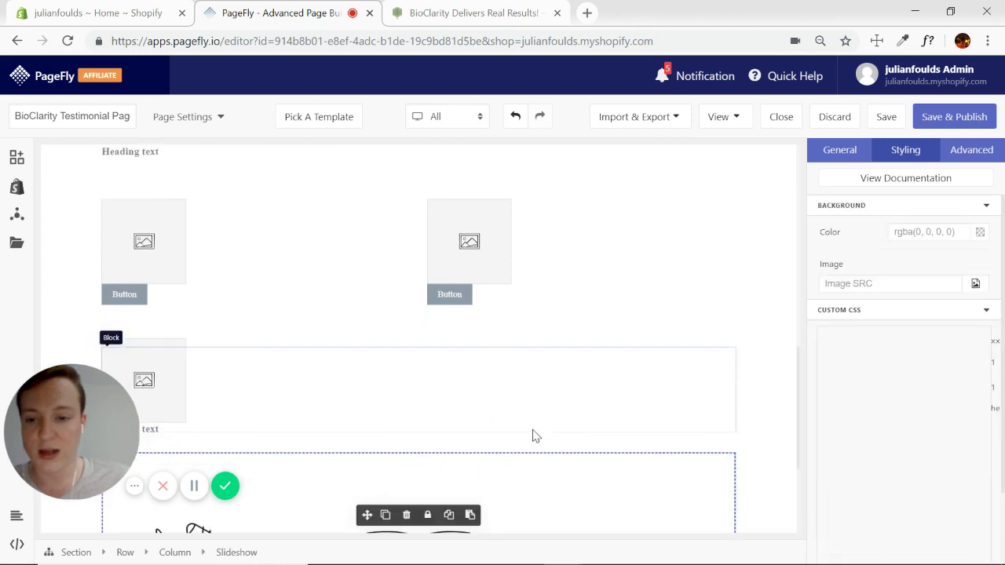
- Review the new slideshow's slider settings and slide list, and set its number of slides to show to 4
scroll(532, 432, "down", 3)
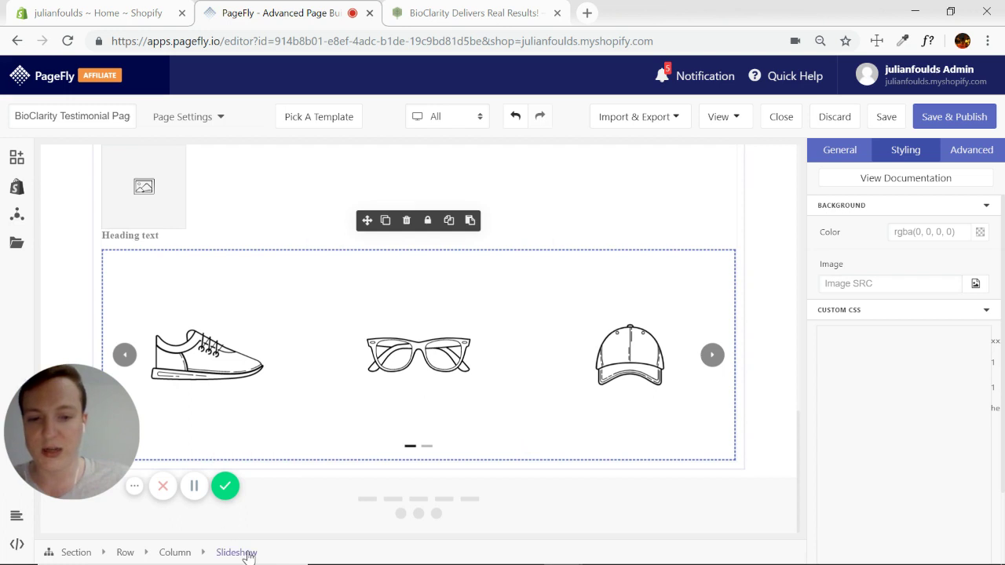
left_click(840, 150)
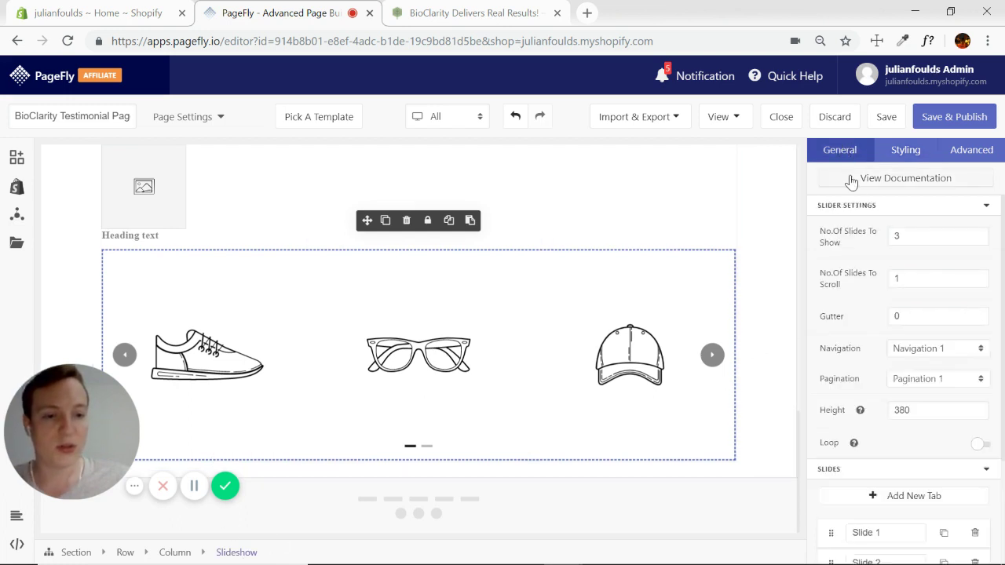
scroll(936, 362, "down", 4)
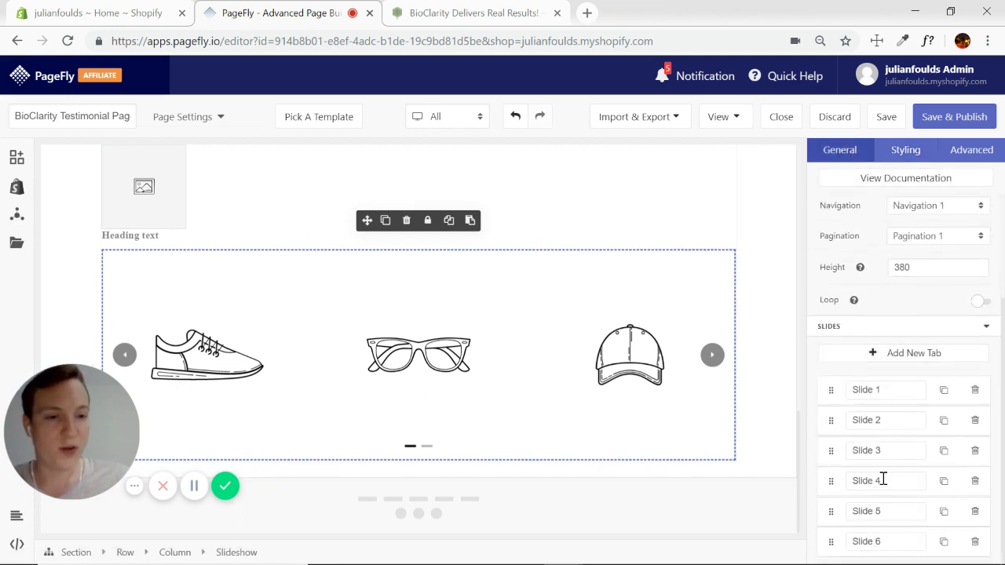
scroll(917, 416, "up", 2)
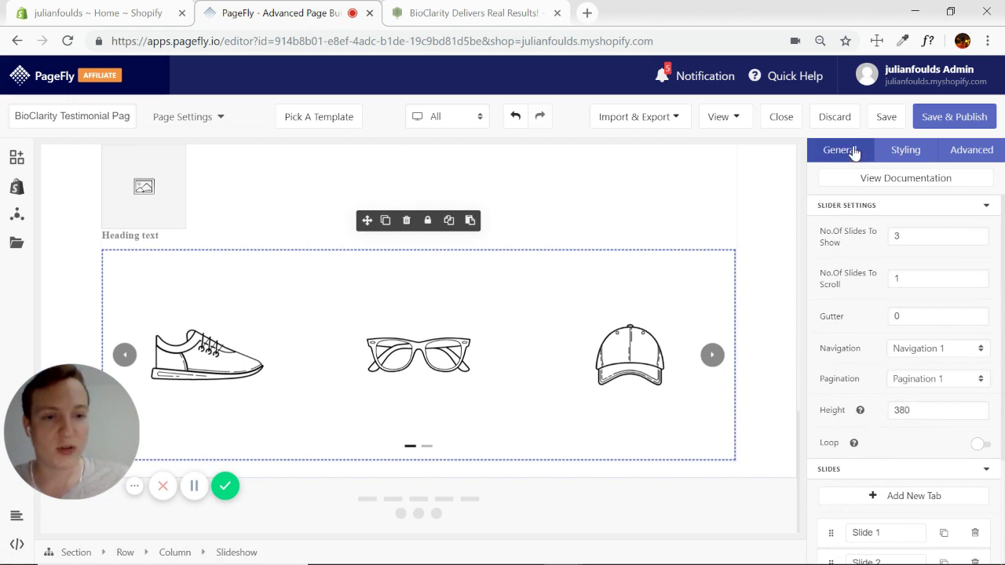
left_click(979, 234)
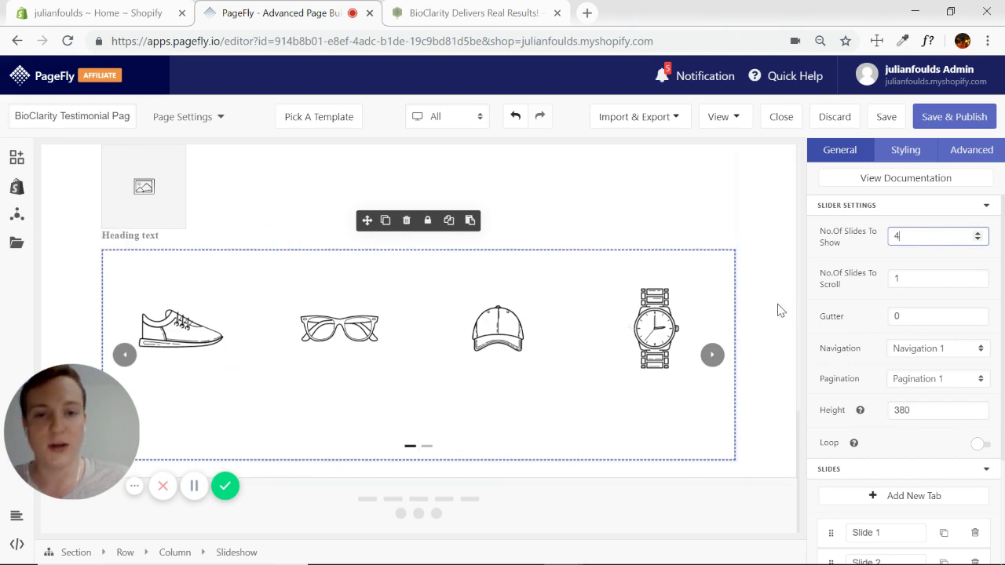
- Switch to the BioClarity reference page and examine its closing section: the customer quote, the Reviews button and the plant images on both sides
left_click(467, 13)
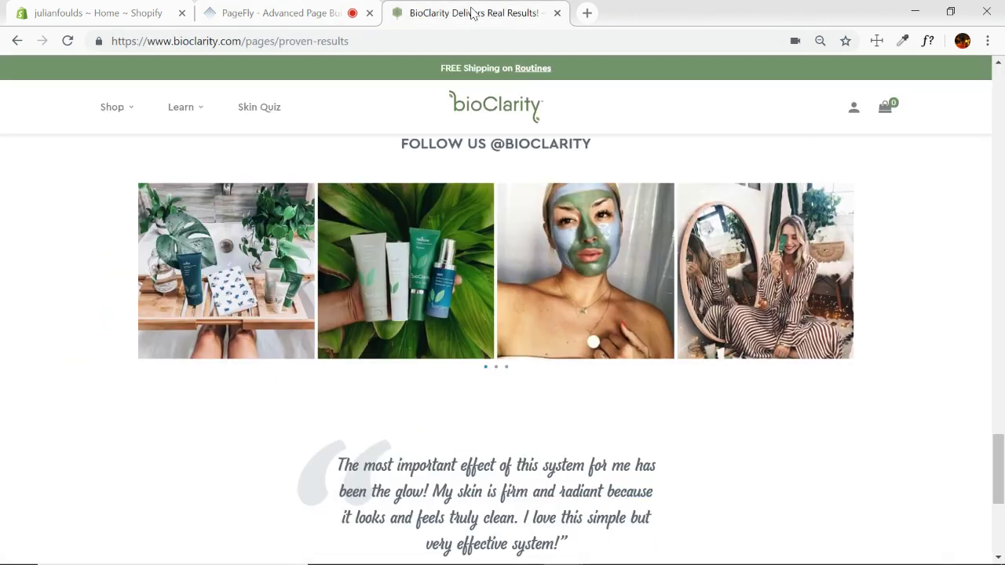
scroll(592, 247, "down", 5)
scroll(644, 369, "up", 2)
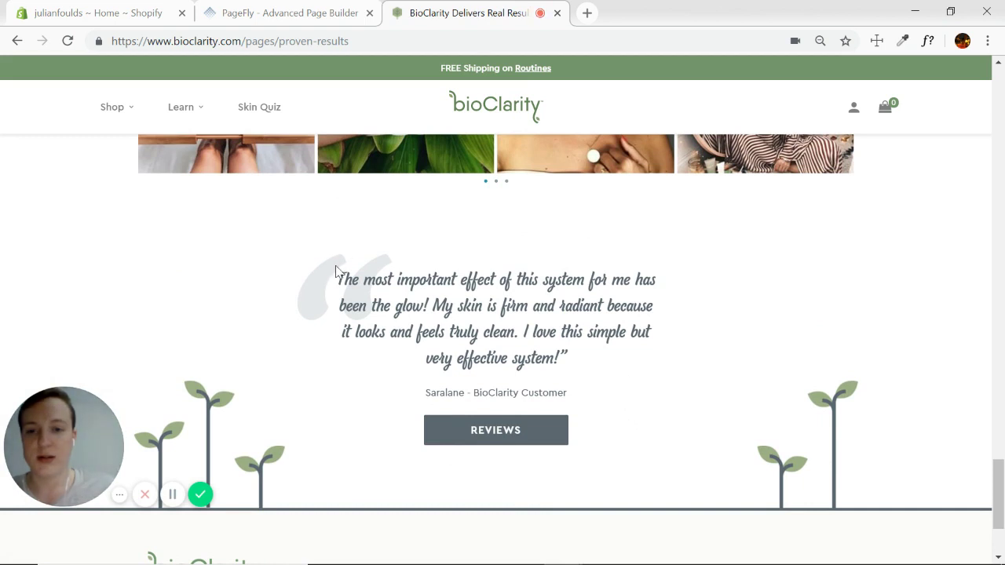
left_click_drag(339, 278, 606, 402)
left_click(596, 401)
scroll(633, 429, "down", 2)
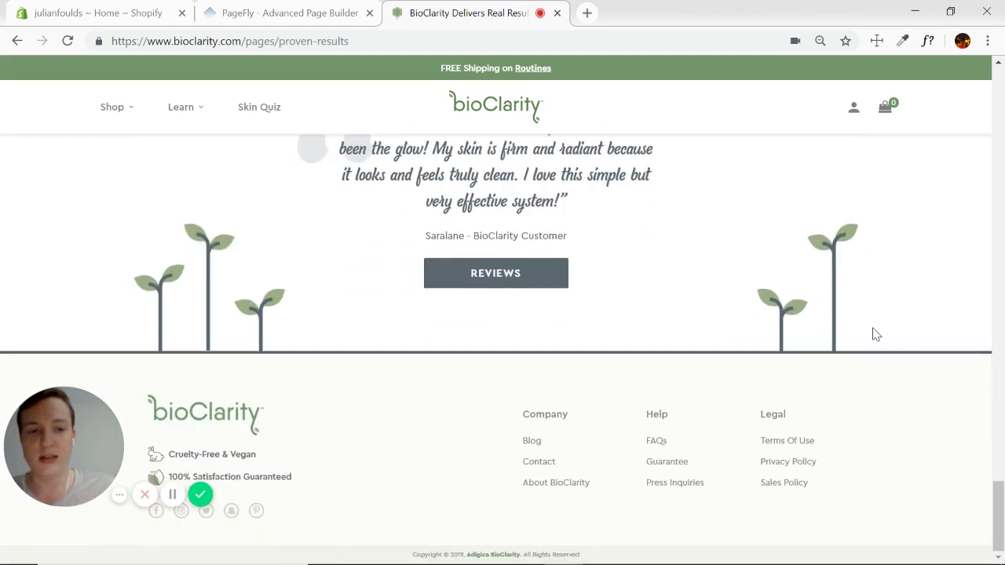
double_click(801, 330)
left_click_drag(787, 330, 843, 330)
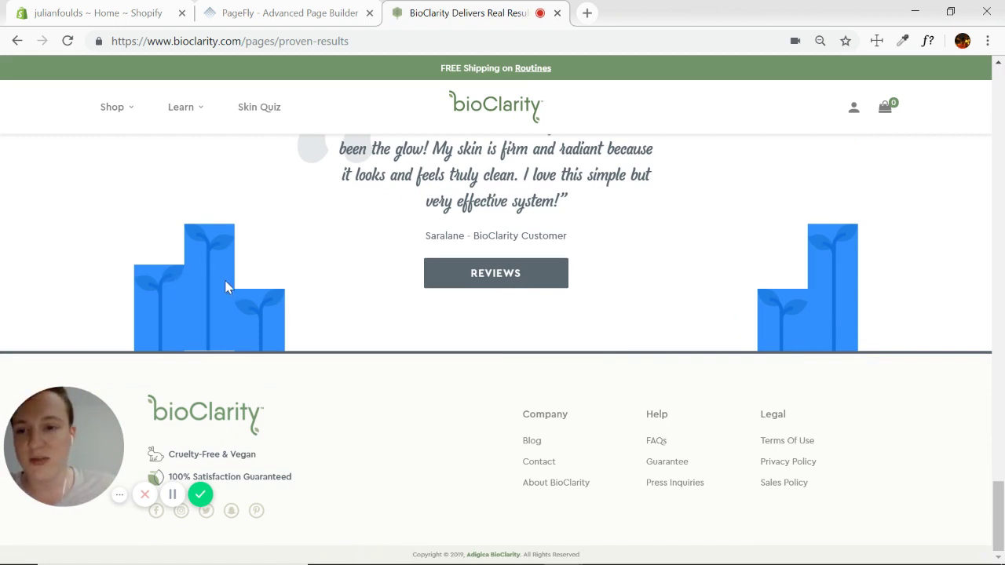
scroll(744, 332, "up", 3)
left_click(757, 359)
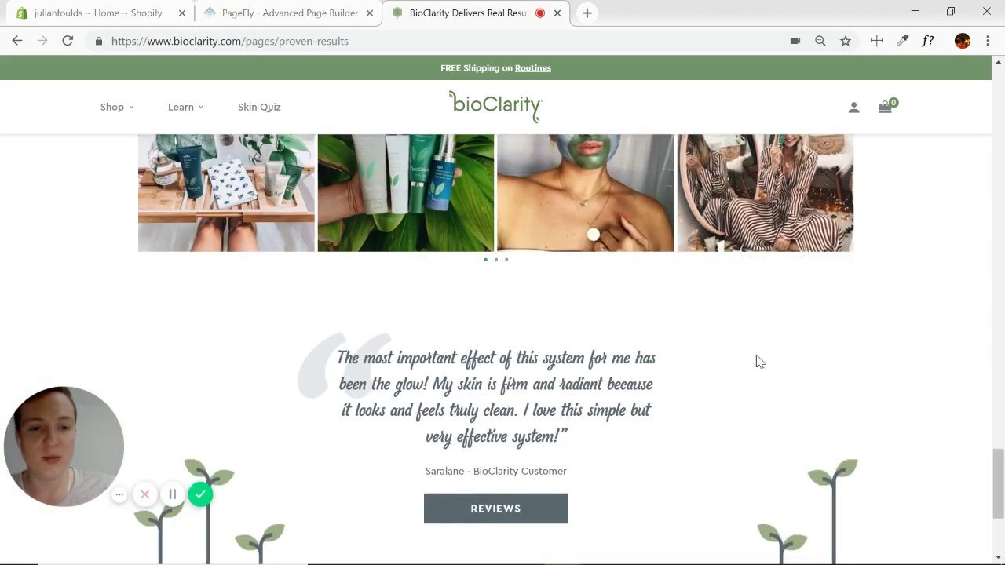
scroll(766, 369, "down", 3)
left_click_drag(782, 336, 830, 276)
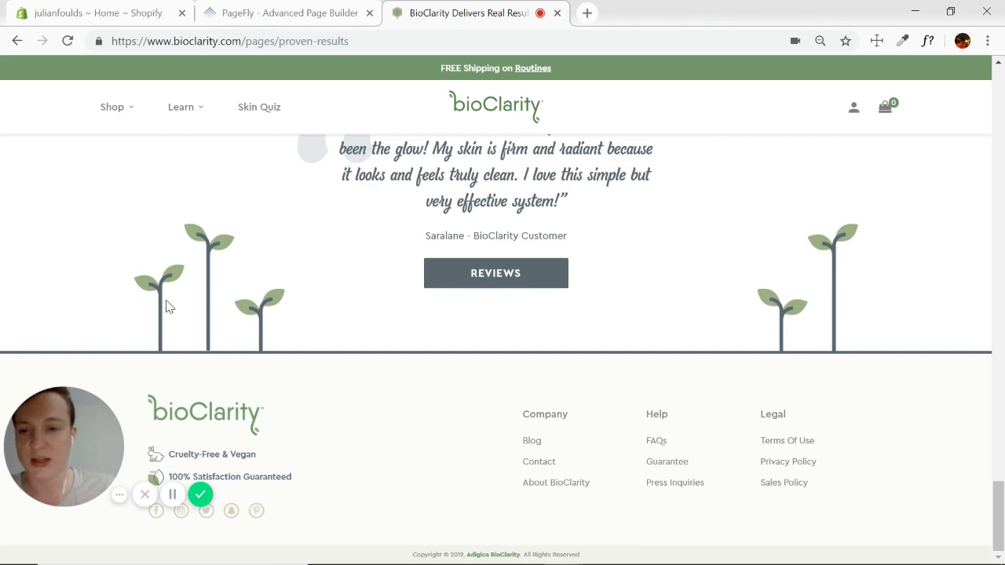
left_click_drag(146, 233, 256, 298)
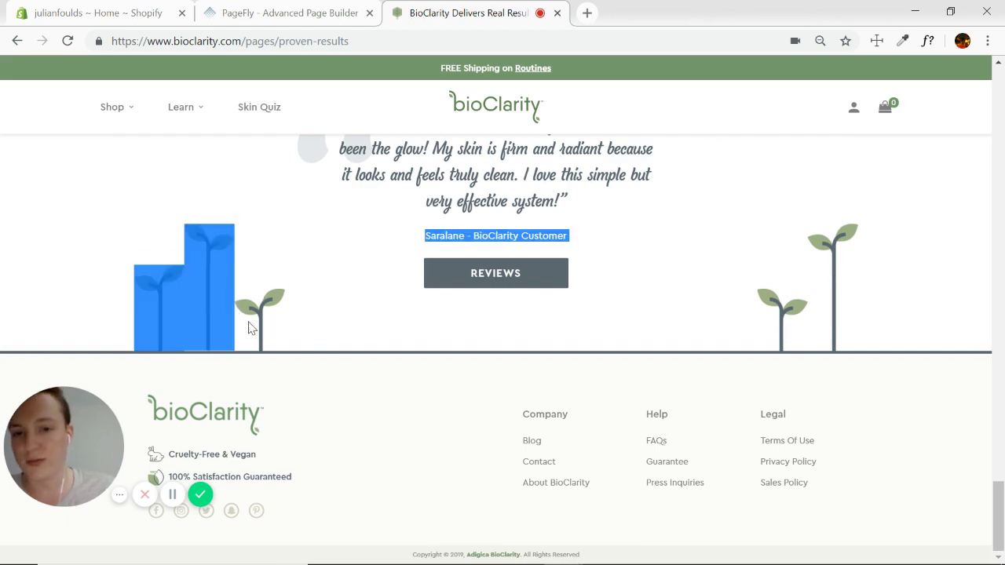
left_click(326, 319)
- Review the reference page's Instagram slideshow and customer quote, plus the hero banner and clinical study section at the page's start
scroll(342, 270, "up", 3)
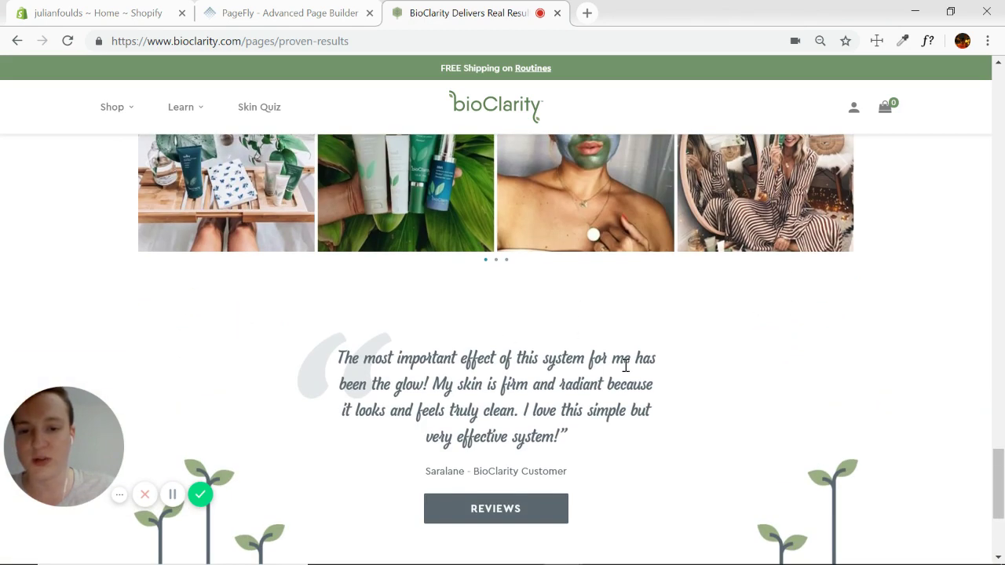
scroll(626, 365, "down", 2)
scroll(785, 345, "up", 10)
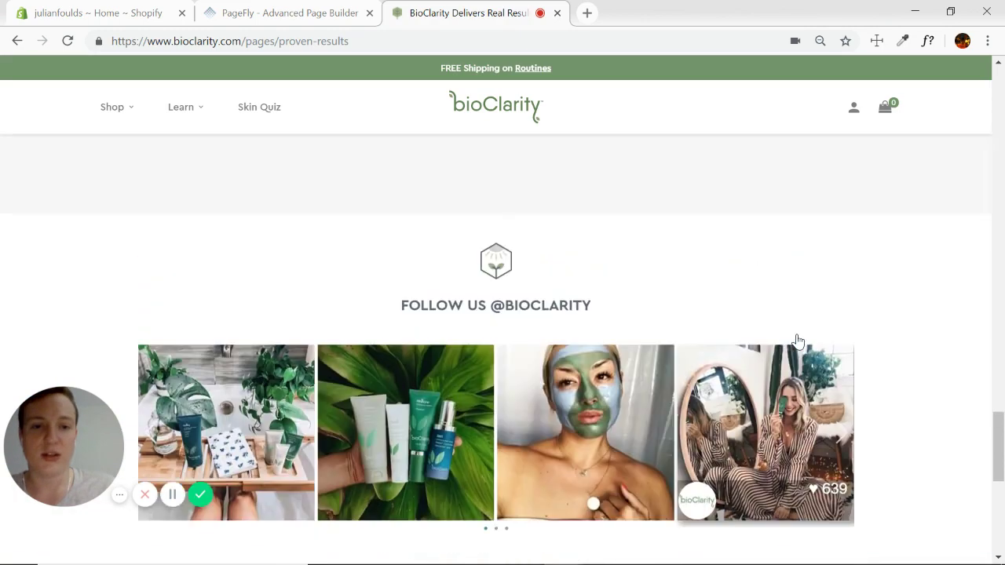
scroll(891, 319, "down", 8)
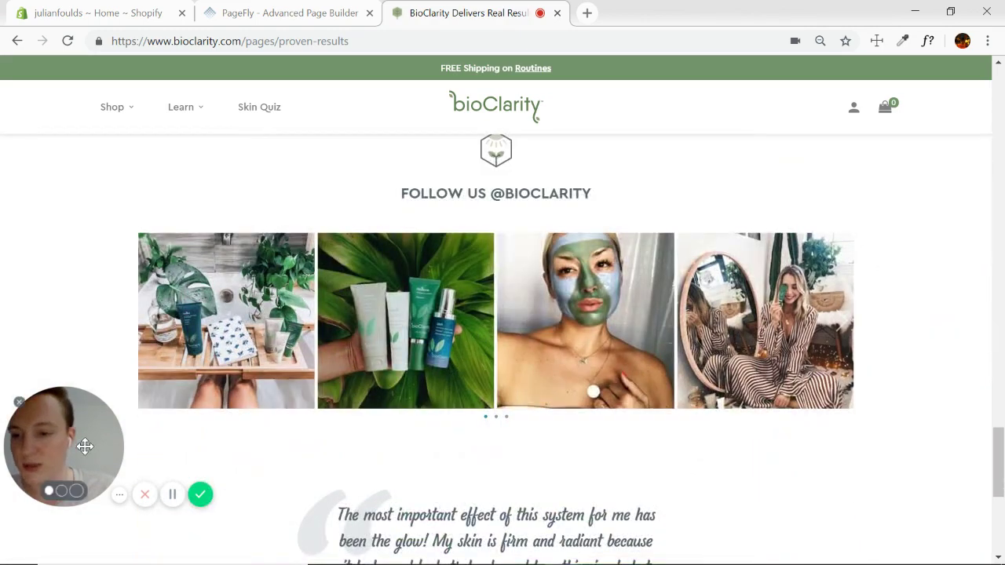
scroll(684, 359, "up", 20)
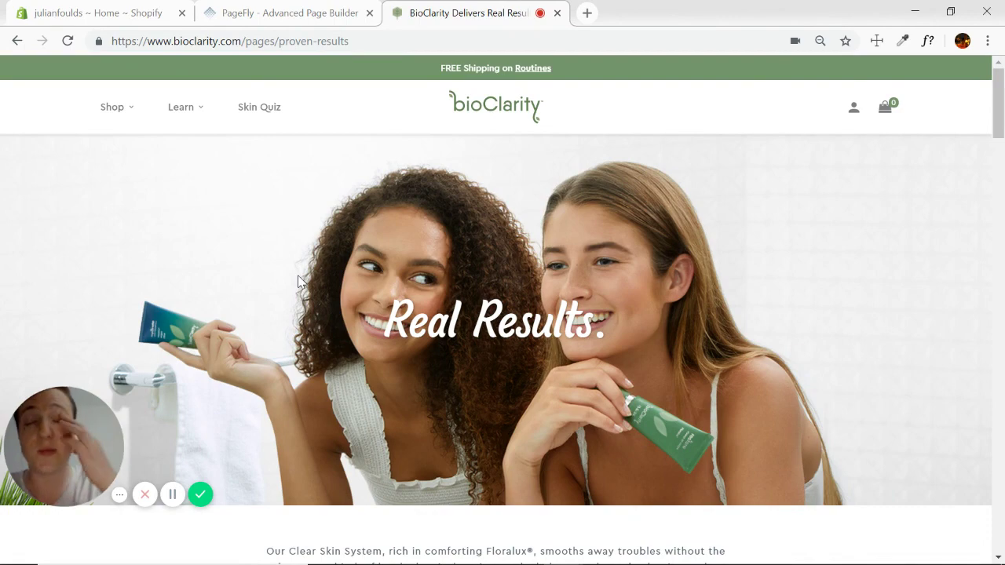
scroll(419, 319, "down", 4)
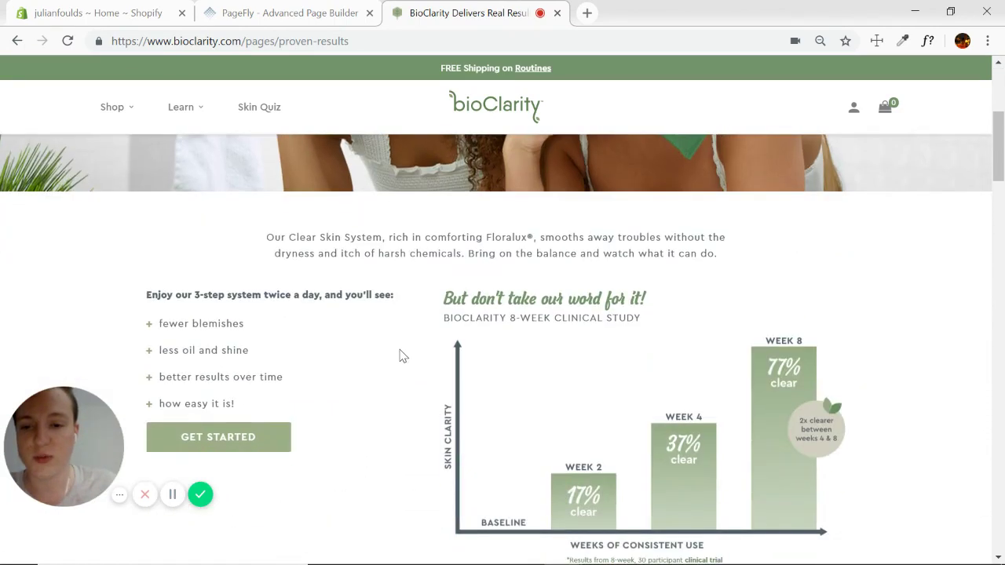